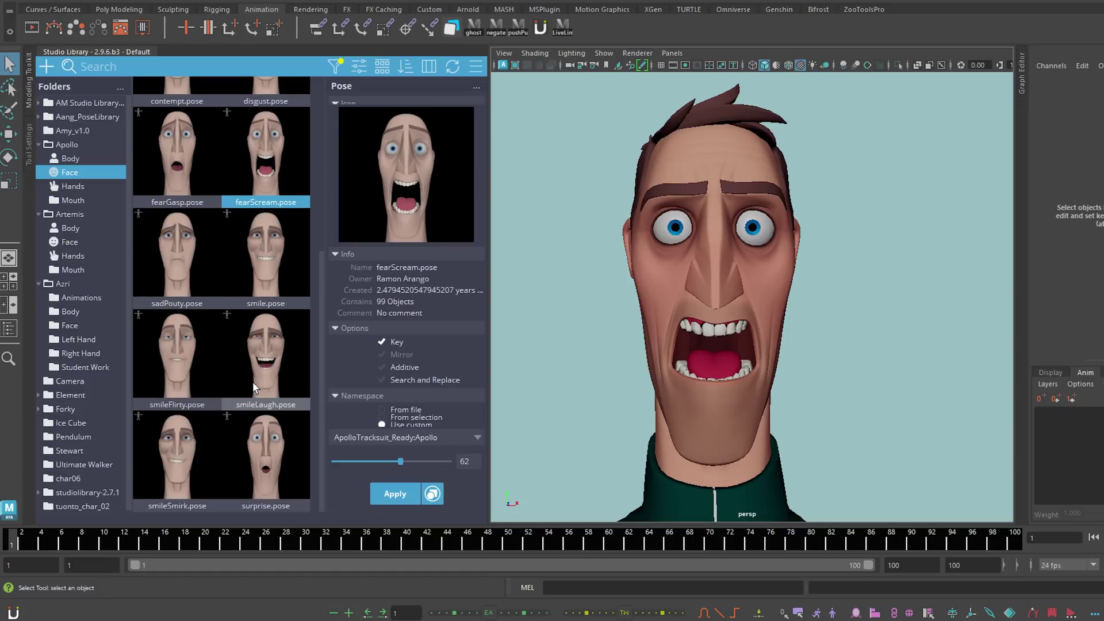
- Adjust the blend amount of the fearScream face pose on Apollo and select the smileLaugh pose
left_click_drag(379, 461, 405, 460)
left_click(284, 360)
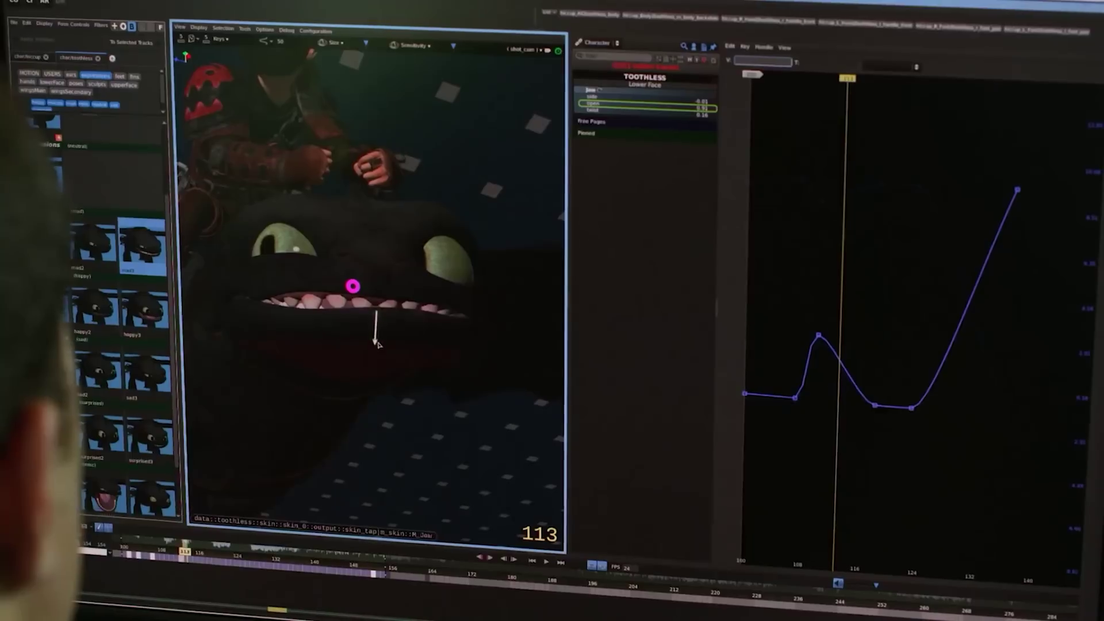
left_click_drag(372, 392, 374, 365)
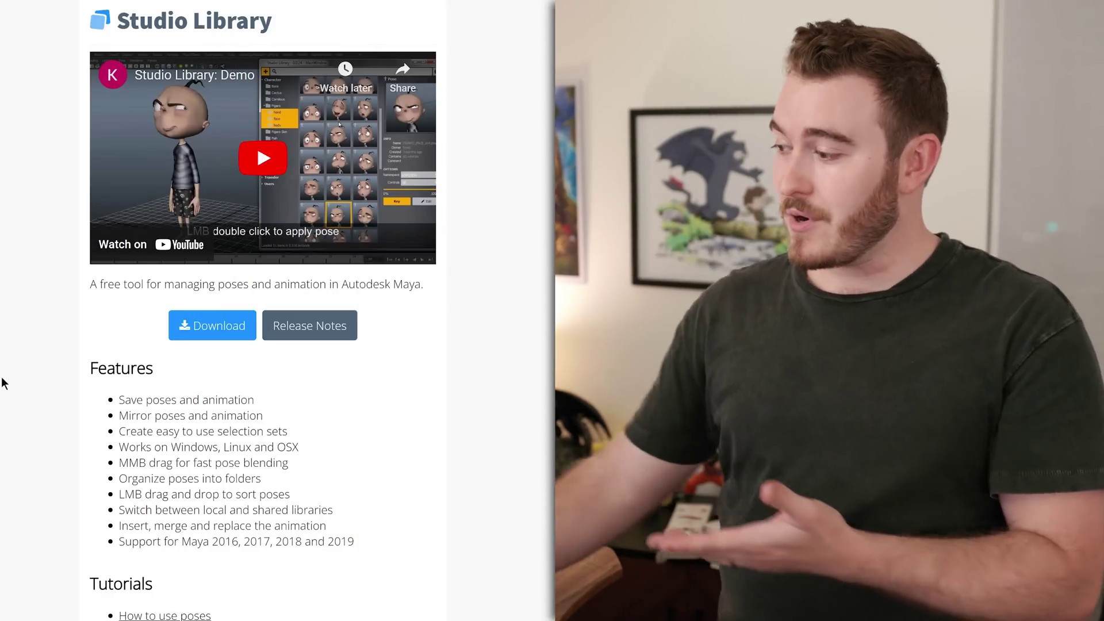
left_click_drag(366, 550, 113, 547)
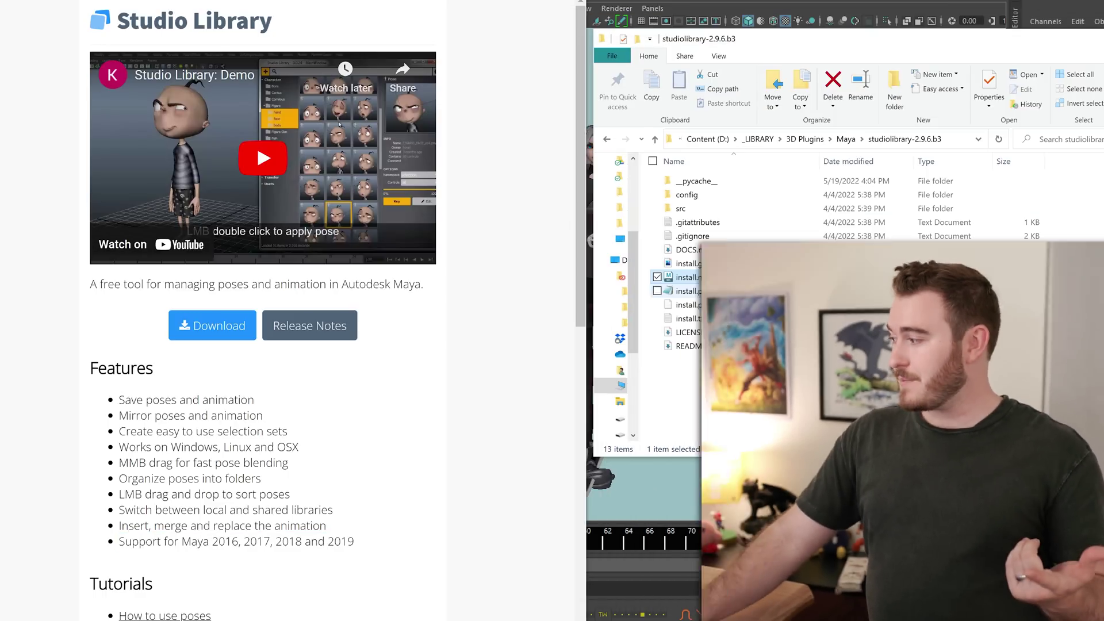
- Install Studio Library by dropping its install.mel file into the Maya viewport, and open its window at a larger width
left_click_drag(694, 282, 712, 485)
left_click_drag(712, 485, 712, 485)
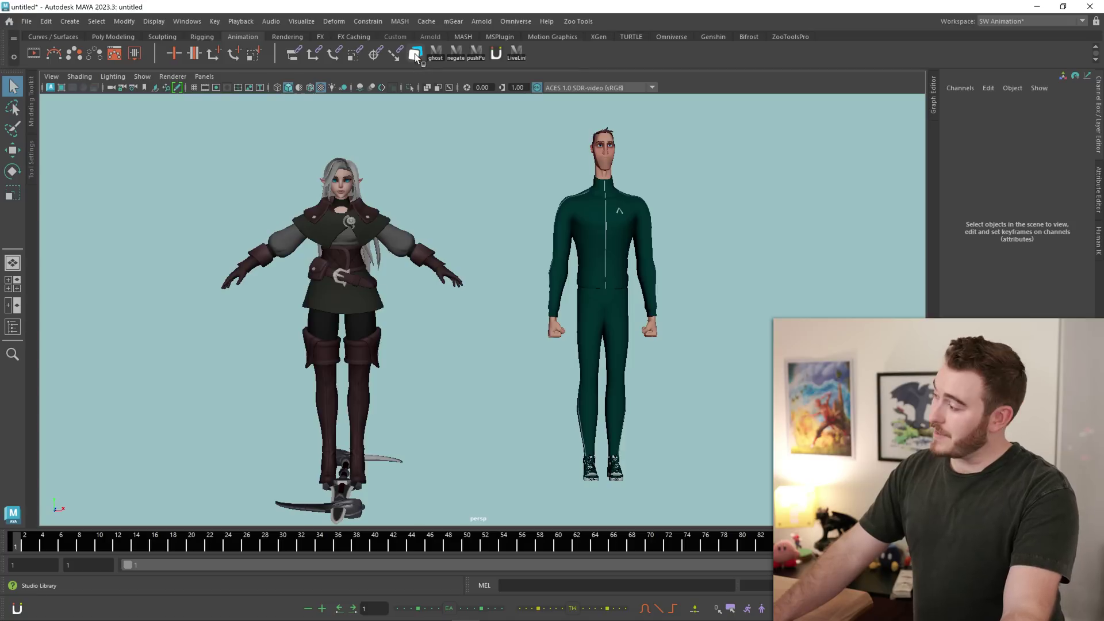
left_click(416, 56)
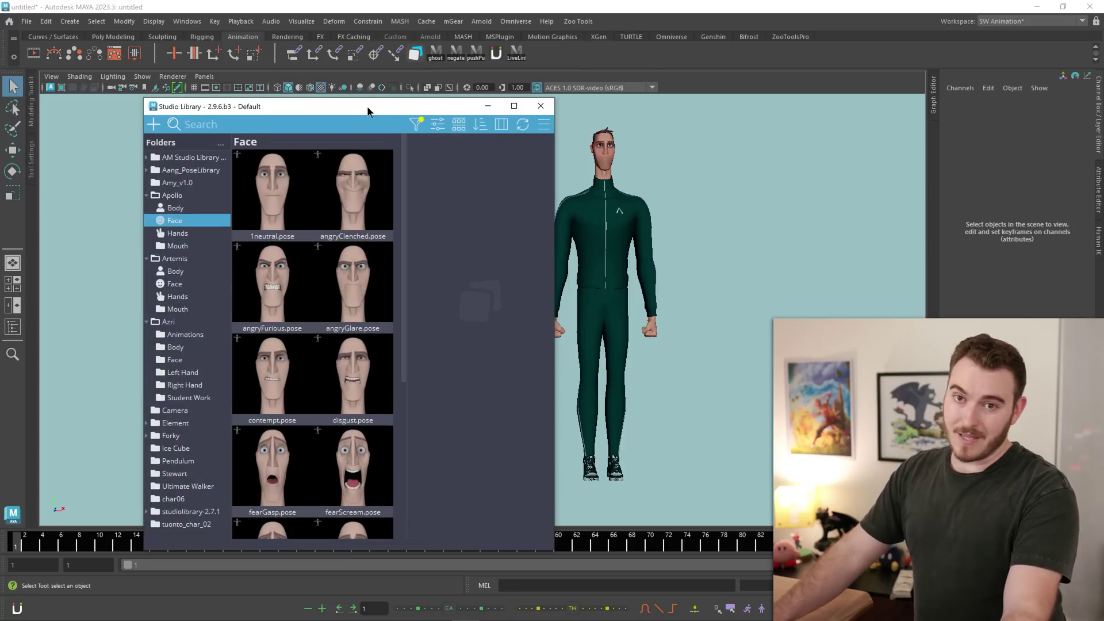
left_click_drag(367, 107, 349, 103)
left_click_drag(537, 148, 660, 158)
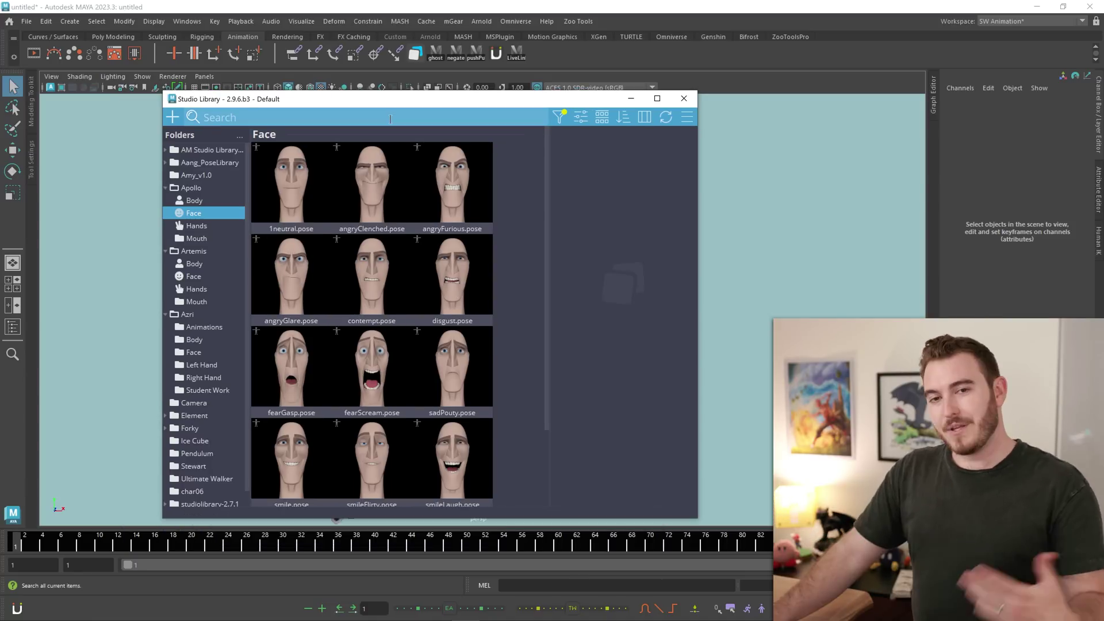
- View the item types that can be created, search Apollo's face poses for "angry" and clear the search
left_click(172, 117)
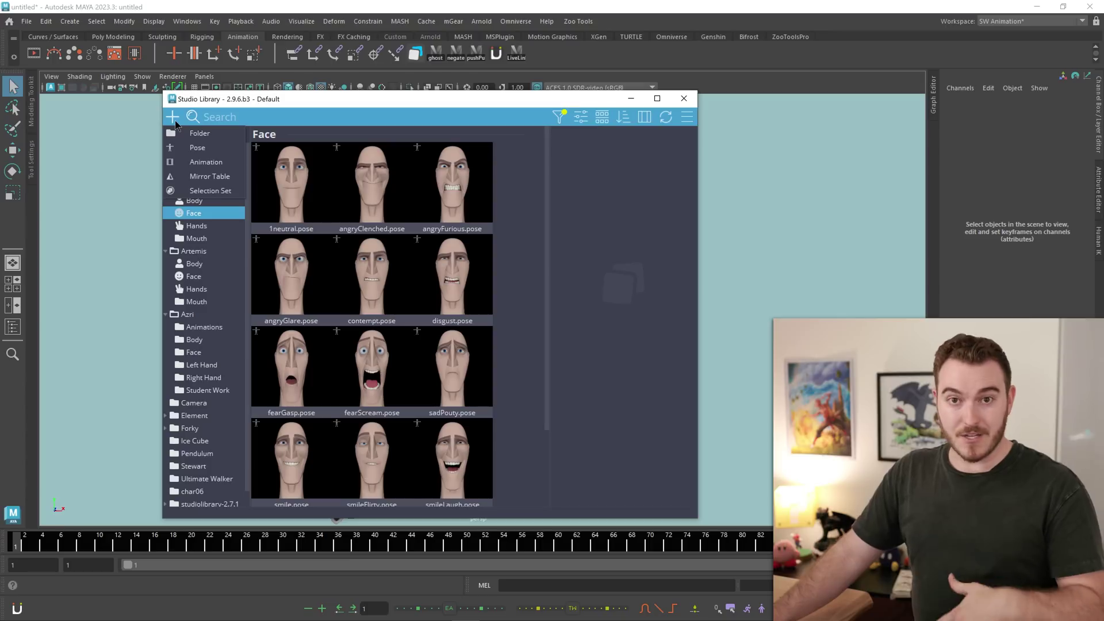
left_click(224, 117)
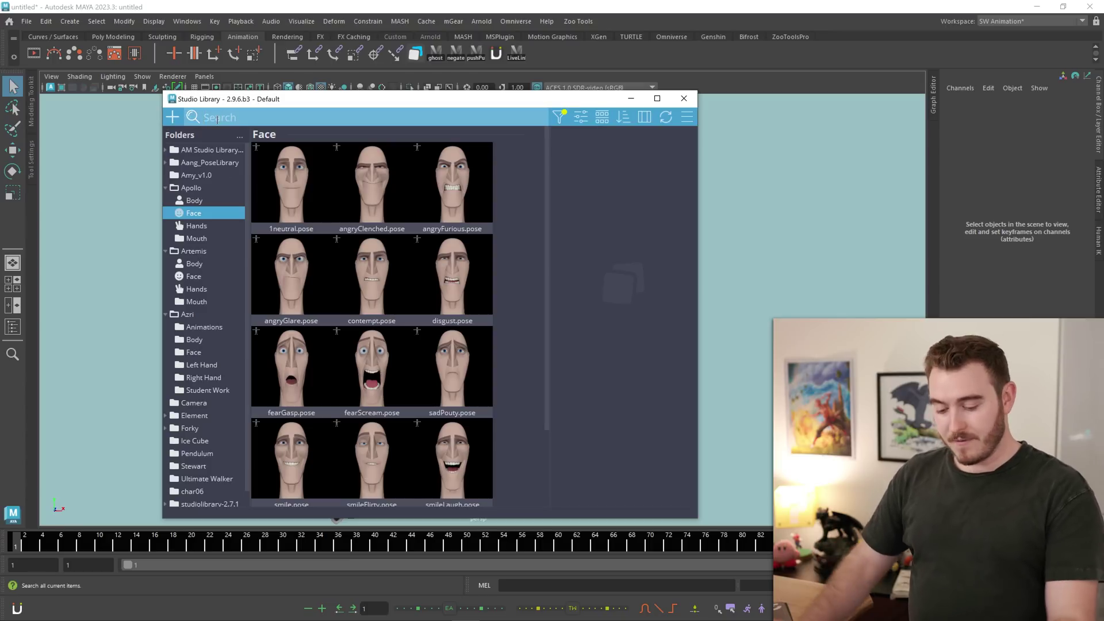
type("angry")
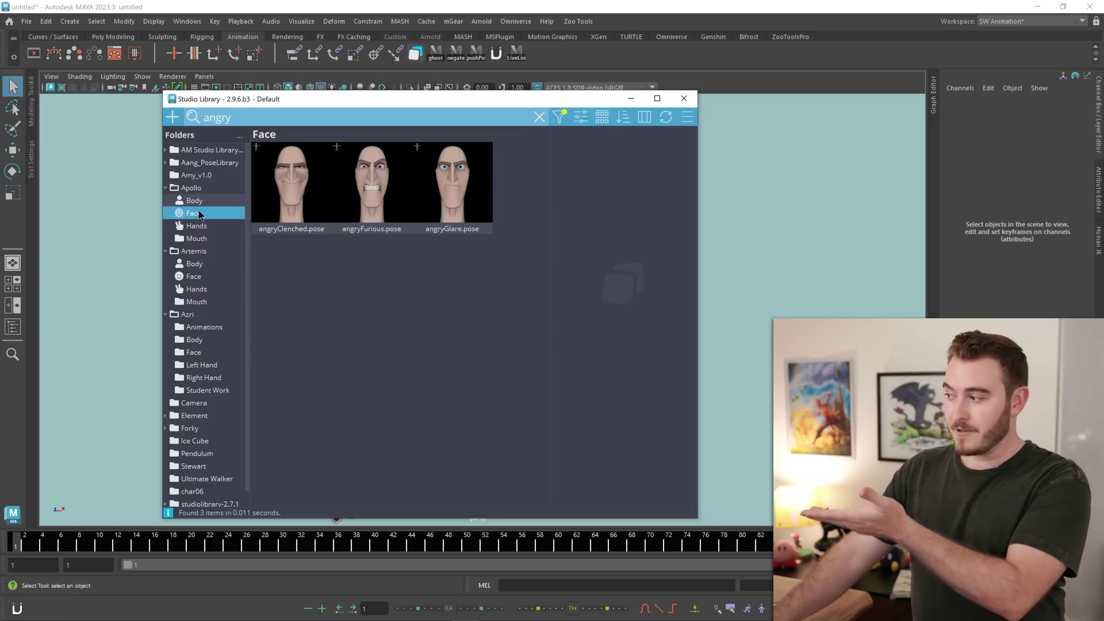
scroll(214, 326, "down", 2)
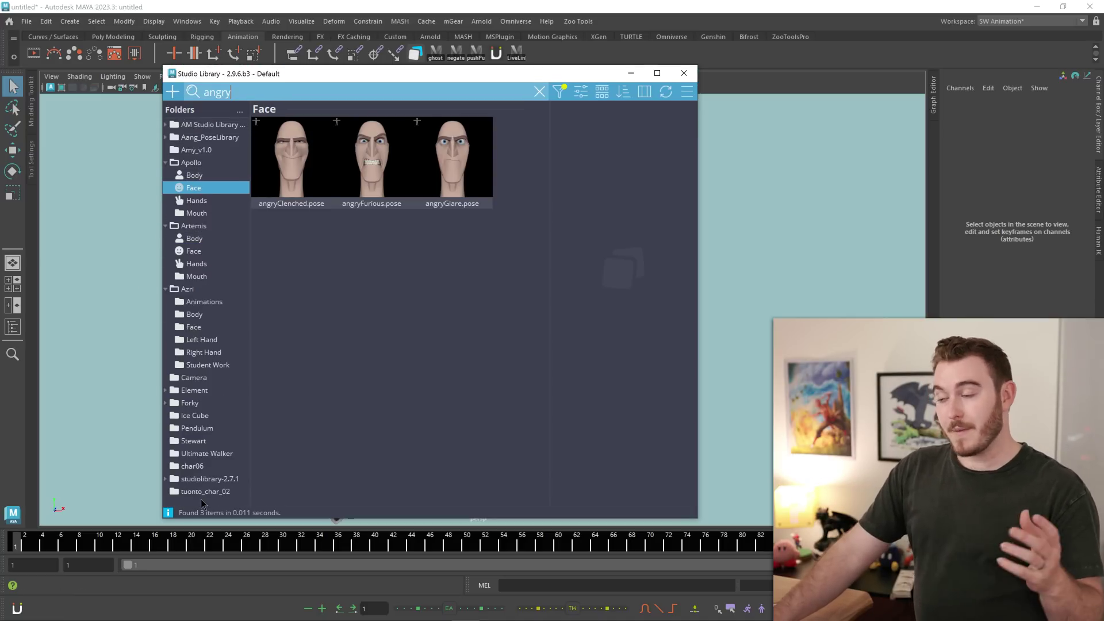
left_click(201, 500)
scroll(414, 195, "down", 10)
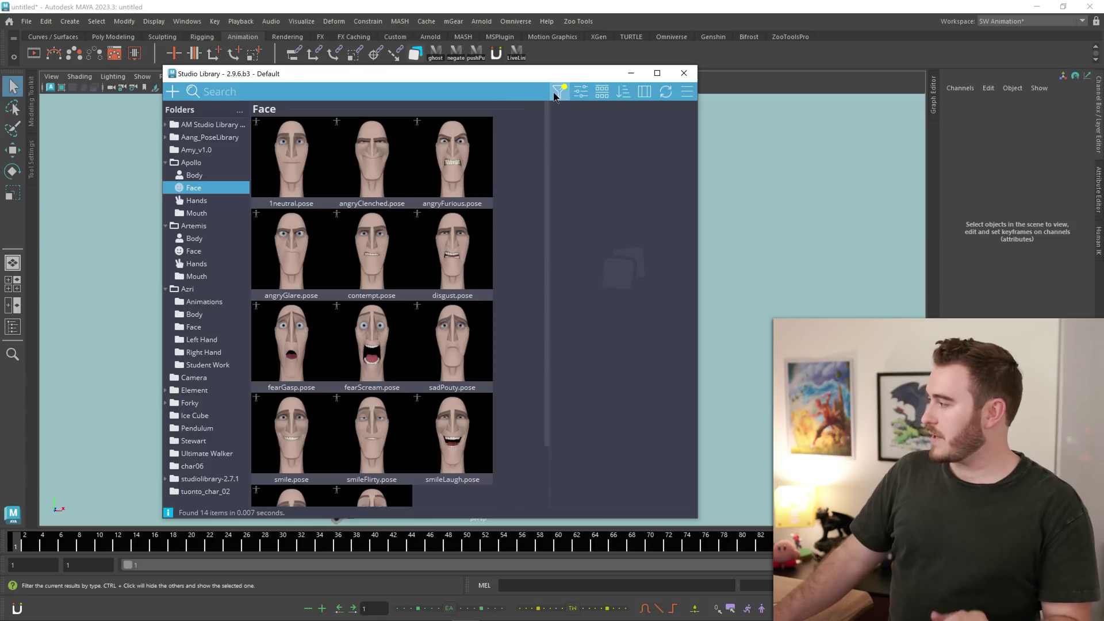
- View the filter options and reduce the pose thumbnail size to fit four poses per row
left_click(558, 93)
left_click(582, 93)
mouse_move(650, 126)
left_mouse_down()
mouse_move(615, 128)
mouse_move(642, 124)
left_mouse_up()
mouse_move(615, 136)
left_mouse_down()
mouse_move(642, 135)
mouse_move(627, 148)
left_mouse_up()
left_click_drag(627, 148, 626, 148)
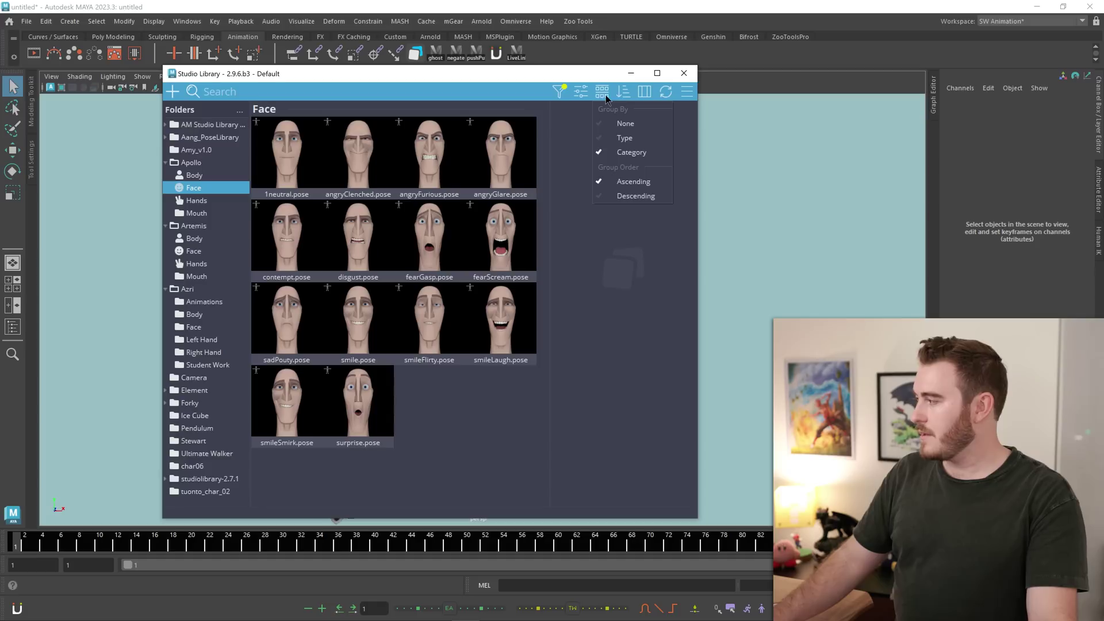
- Review the library's sorting options, and hide and restore the navigation and preview panes
left_click(624, 92)
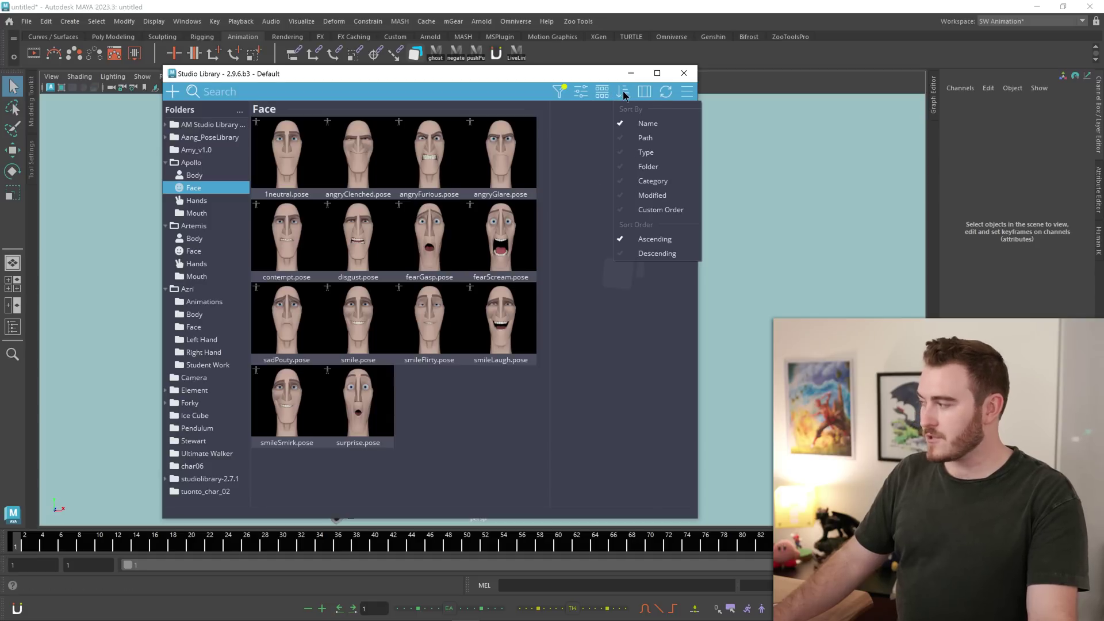
left_click(646, 95)
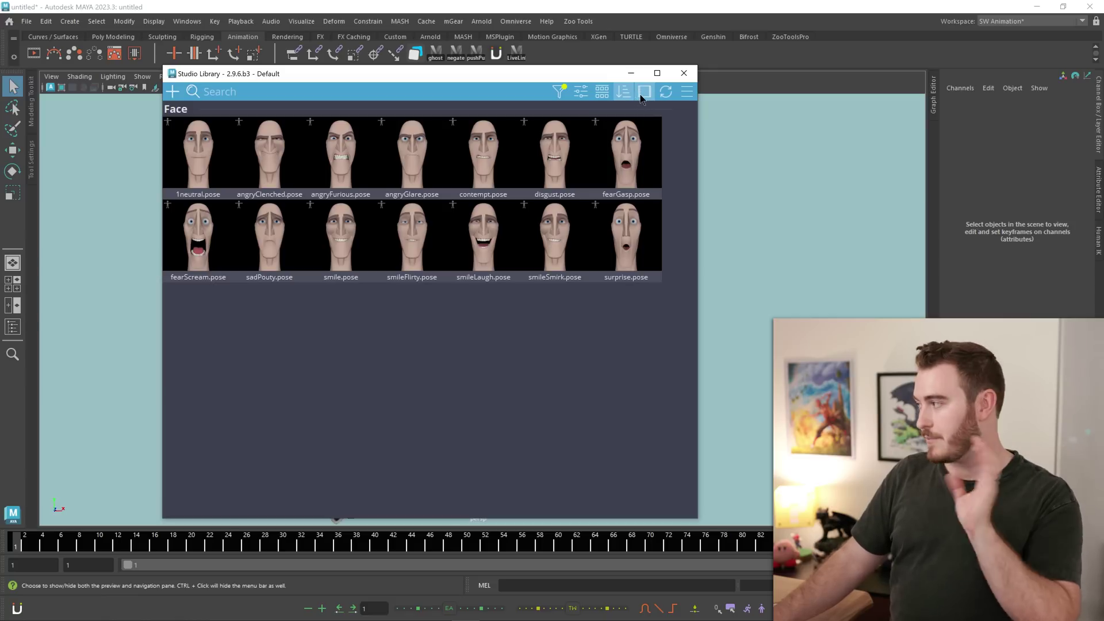
left_click(642, 92)
- Dock the Studio Library window beside the viewport
left_click_drag(479, 80, 336, 96)
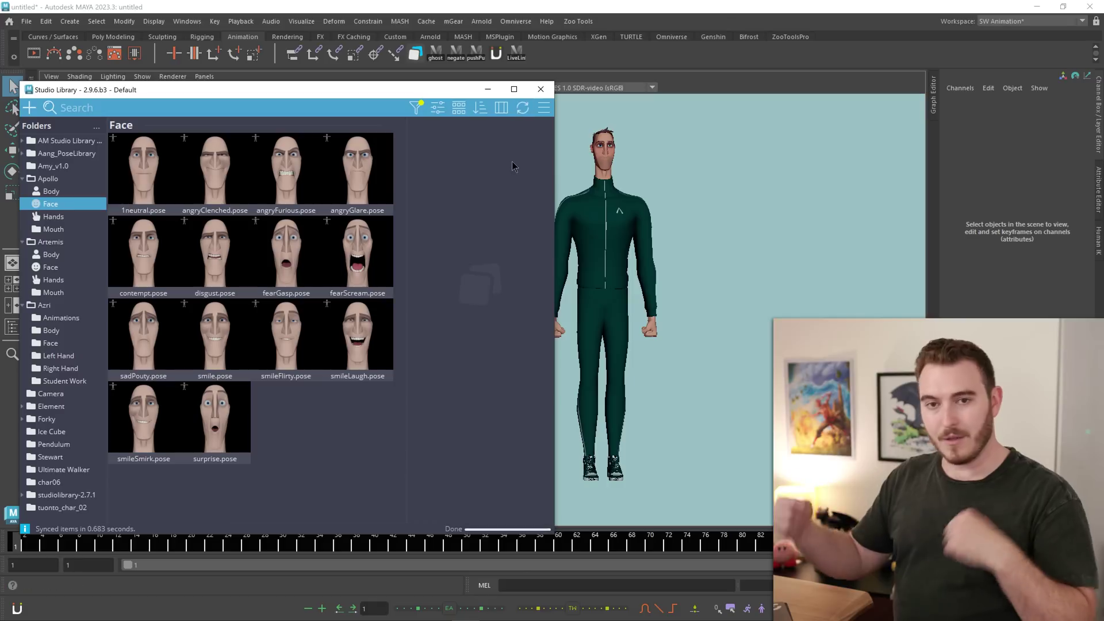
left_click(458, 107)
left_click(312, 91)
left_click_drag(200, 98, 251, 106)
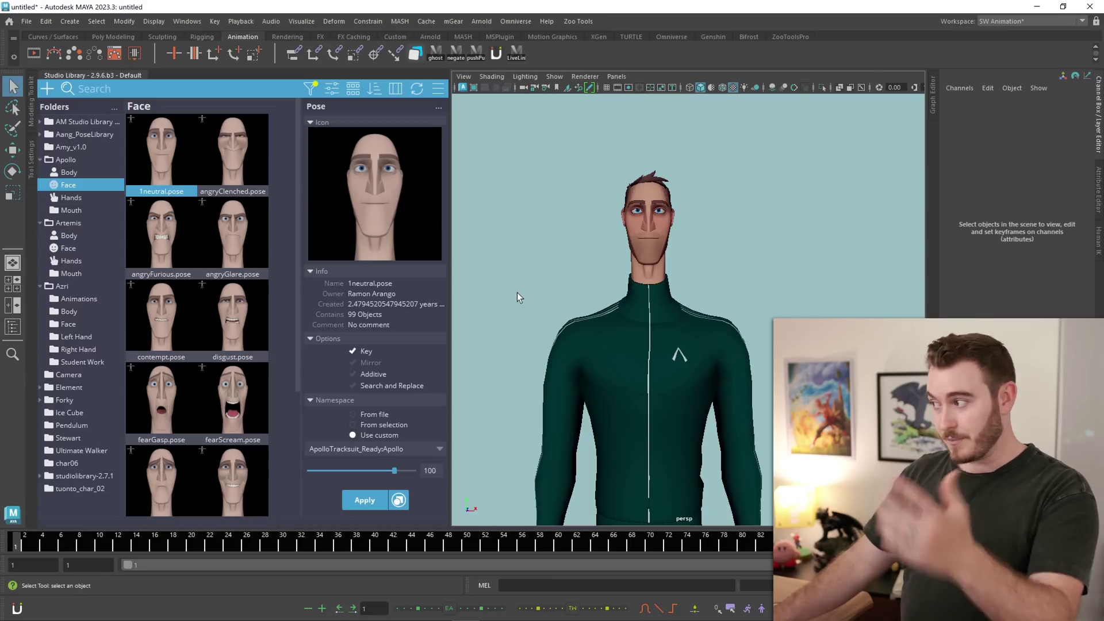
- Show Apollo's rig controls in the viewport and choose the Apollo folder in the library
key("f")
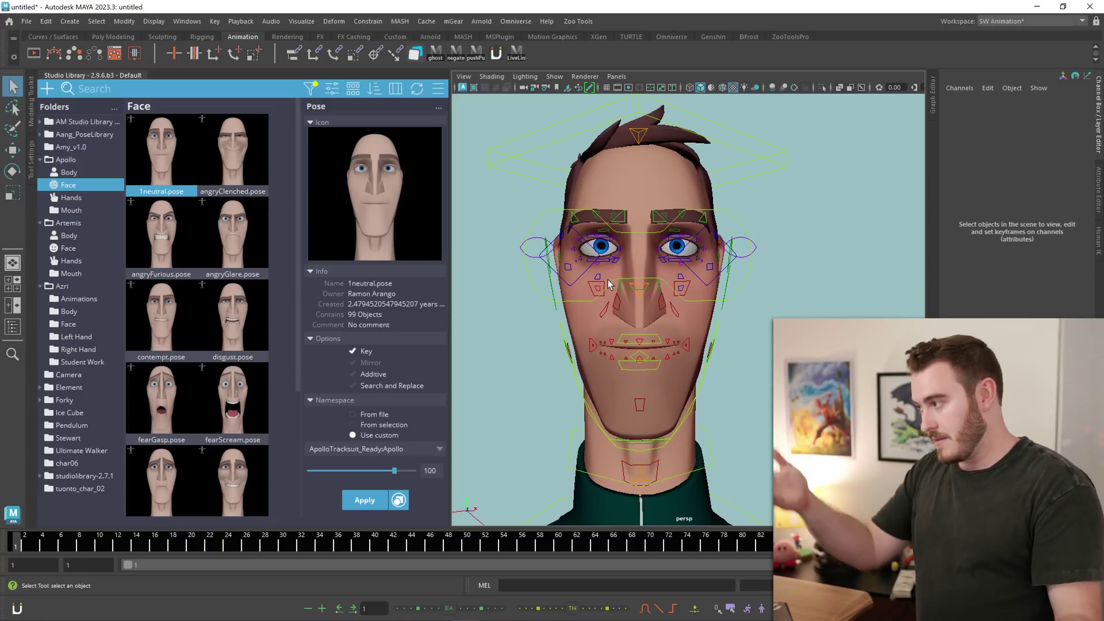
scroll(664, 291, "down", 5)
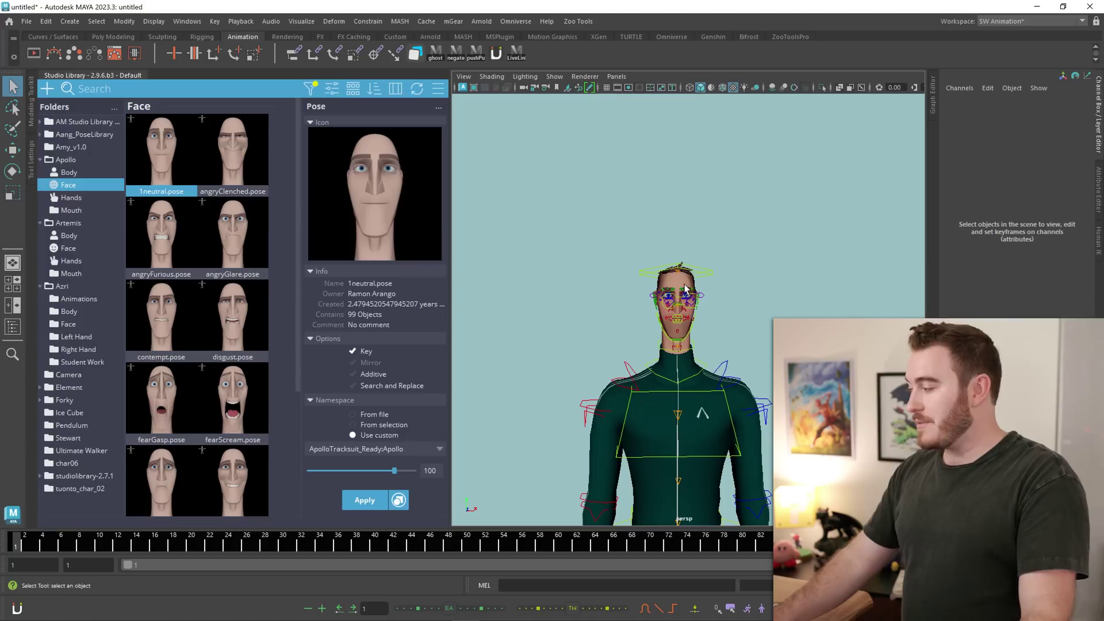
scroll(574, 339, "down", 5)
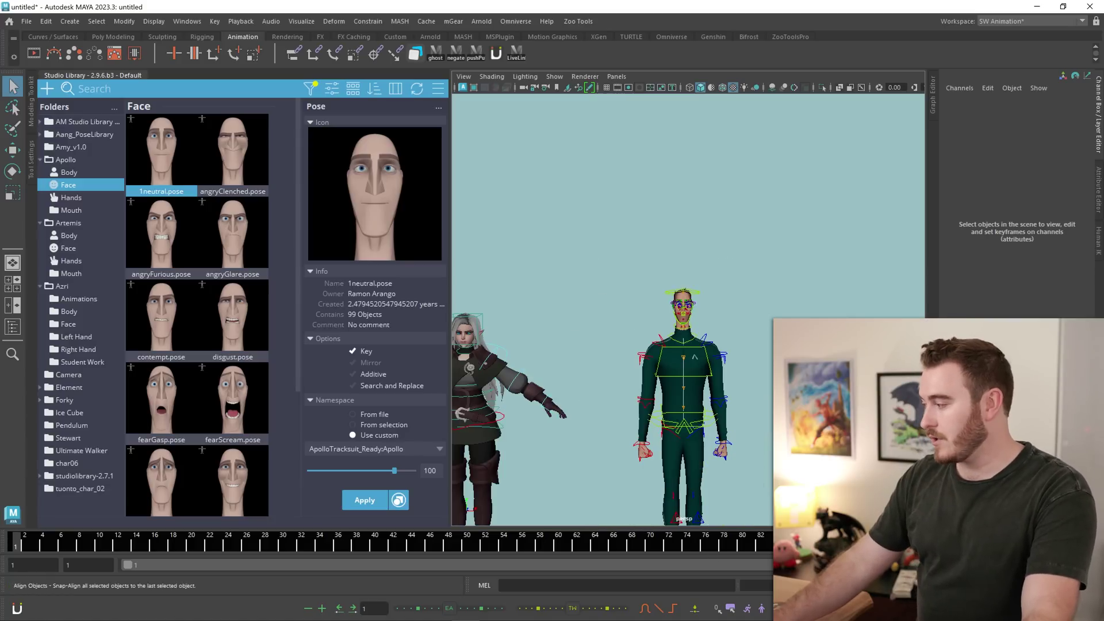
left_click_drag(768, 481, 610, 277)
key("f")
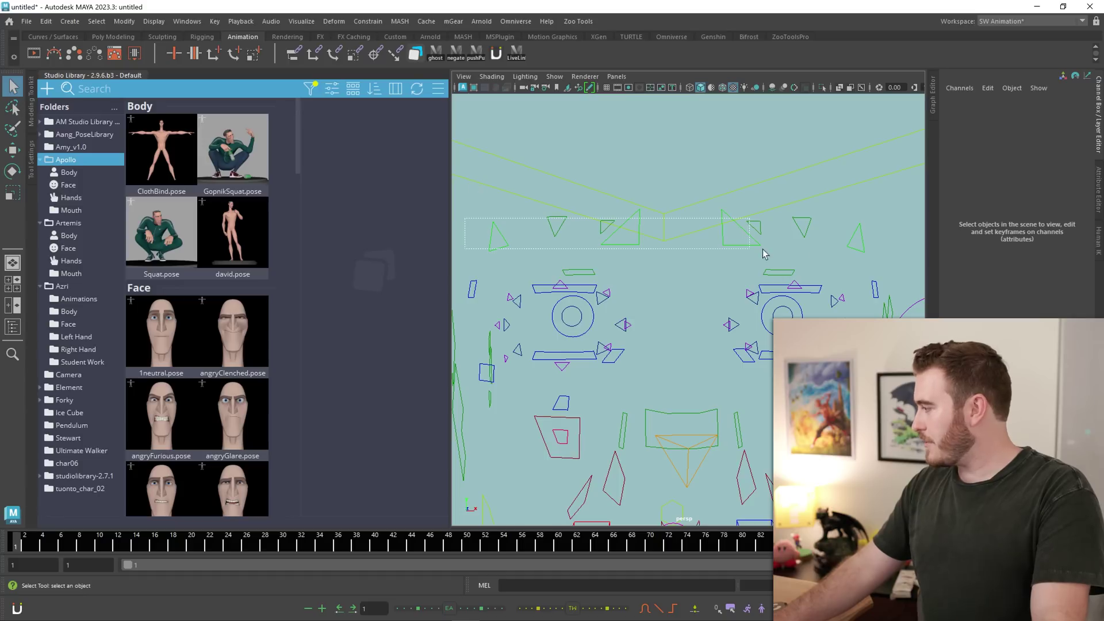
- Select all of Apollo's eyebrow controls, including the brow flesh controls above both eyes
left_click_drag(889, 254, 884, 246)
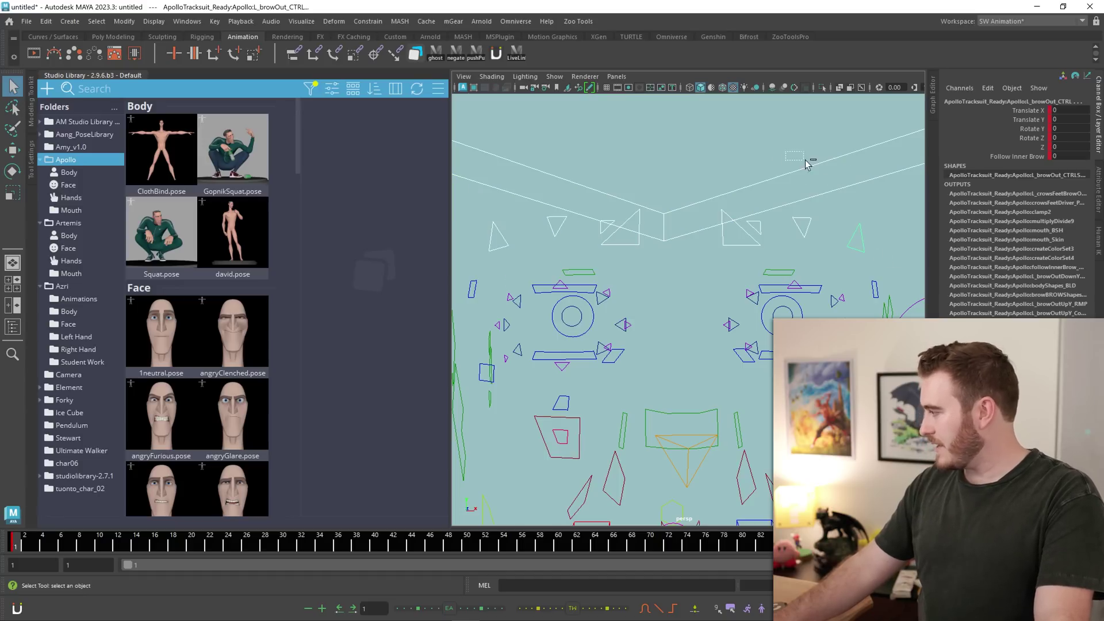
scroll(834, 172, "down", 5)
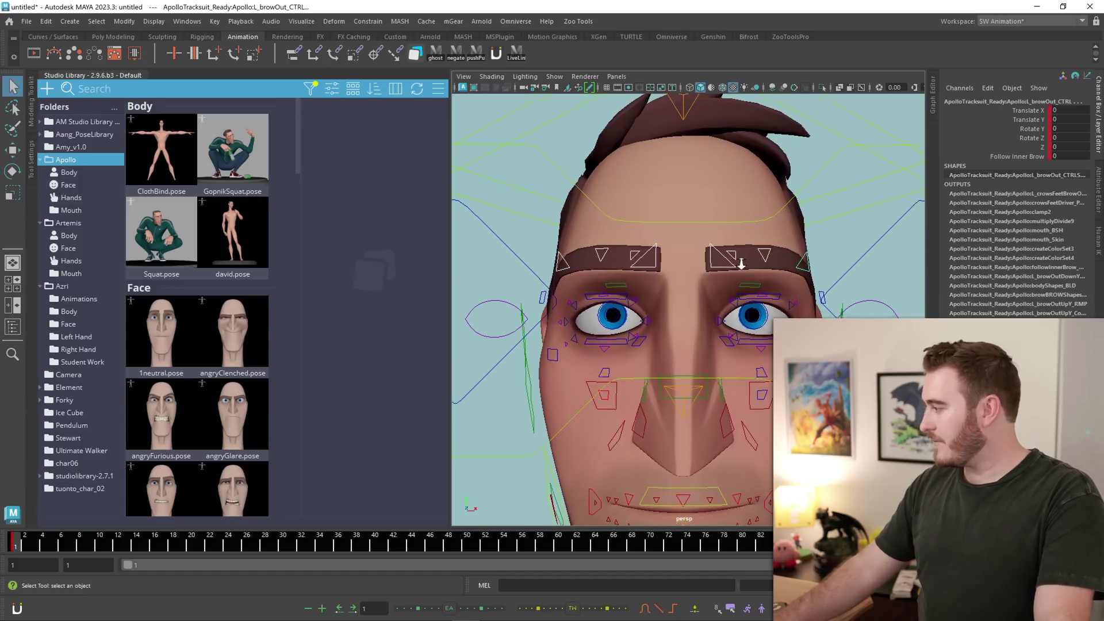
scroll(593, 282, "up", 2)
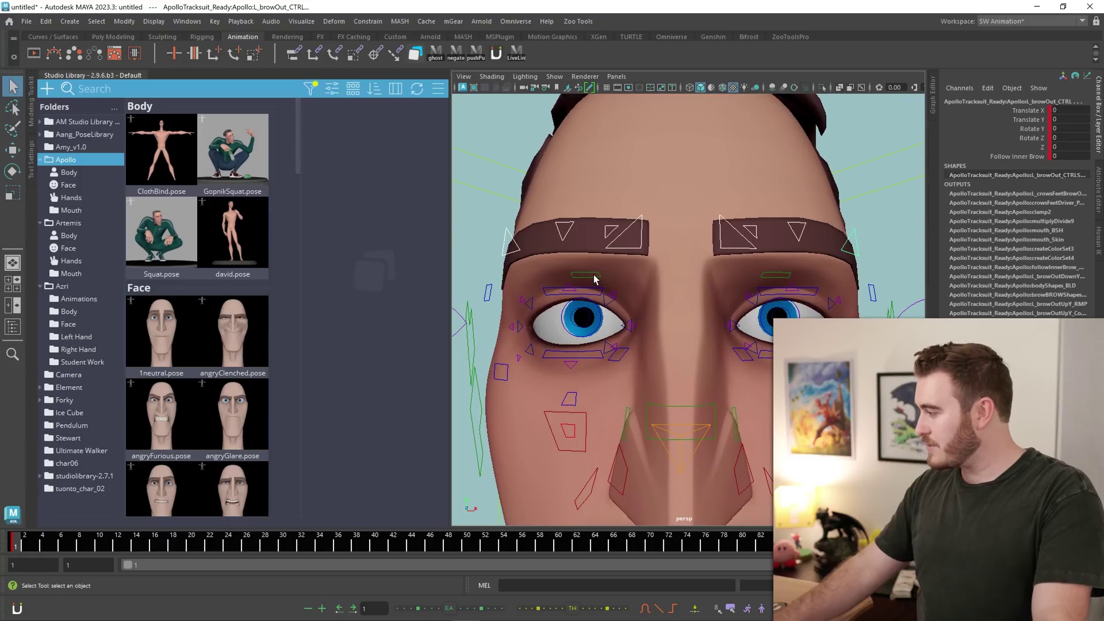
left_click(594, 279)
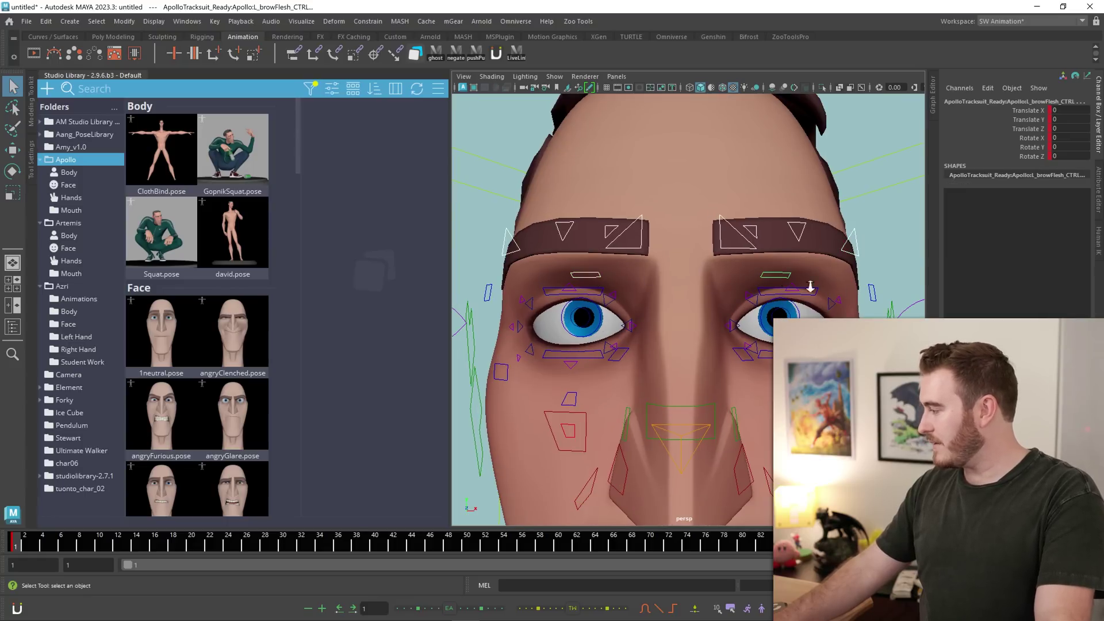
scroll(811, 285, "down", 3)
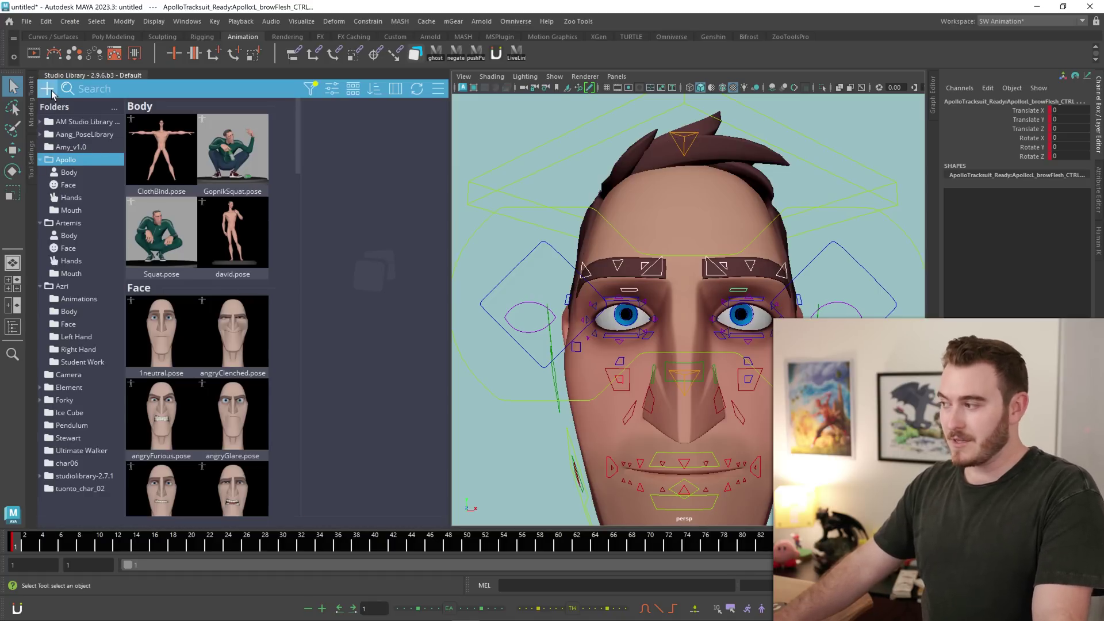
- Start a new pose item for the selected brow controls and capture a thumbnail of the face
left_click(48, 90)
left_click(74, 122)
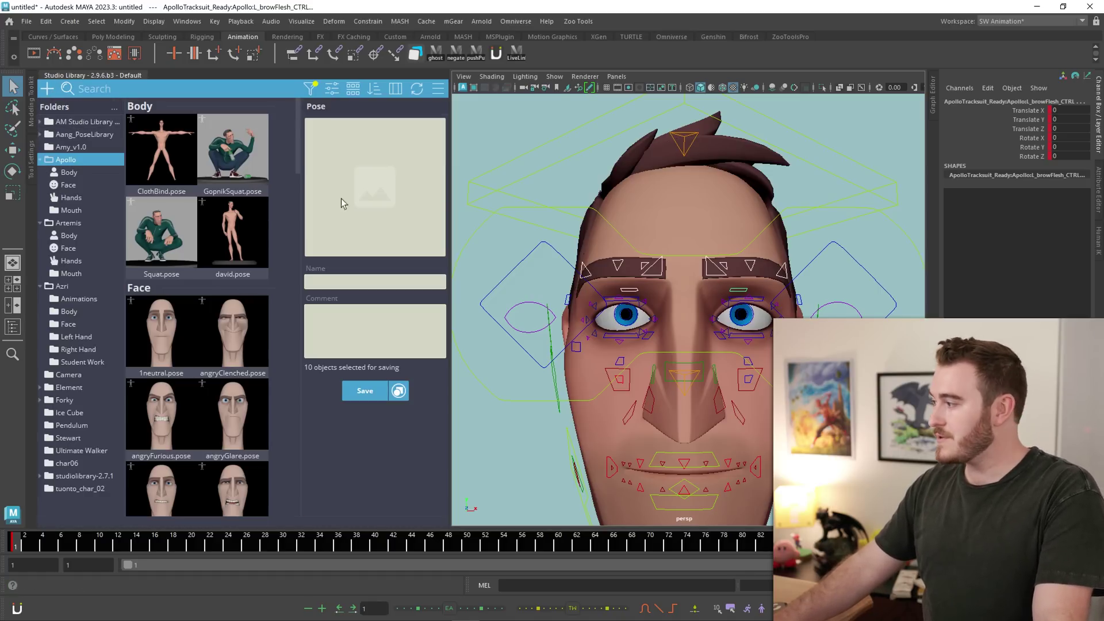
scroll(589, 237, "up", 4)
left_click(369, 187)
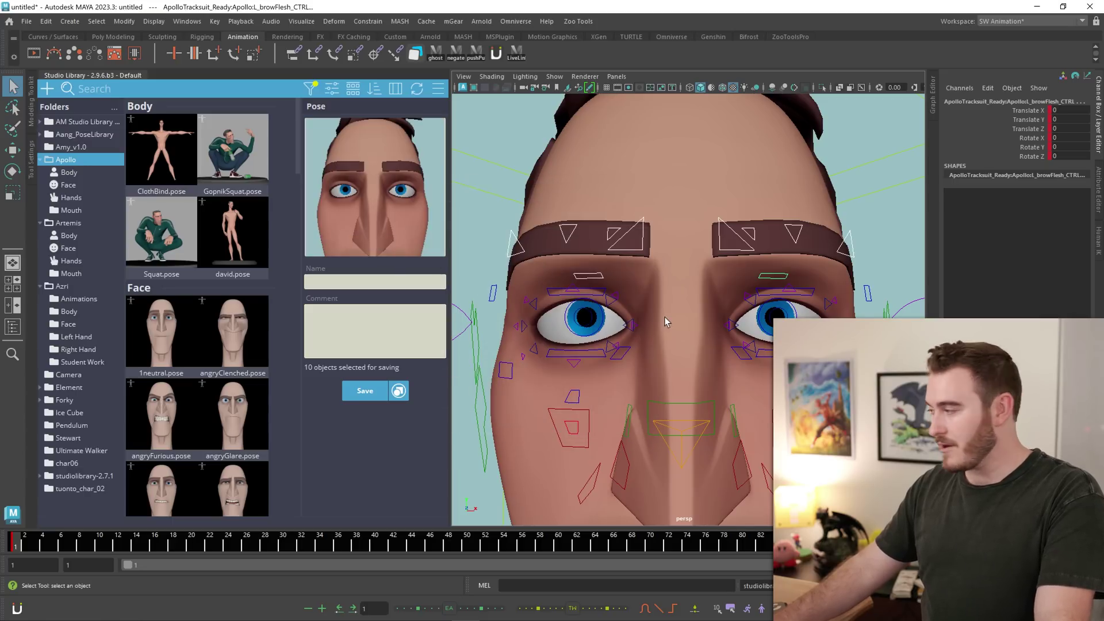
- Retake the new pose's thumbnail with the view framed on the eyes and brows
key("f")
left_click(361, 242)
scroll(629, 268, "up", 6)
scroll(629, 267, "down", 5)
left_click(406, 195)
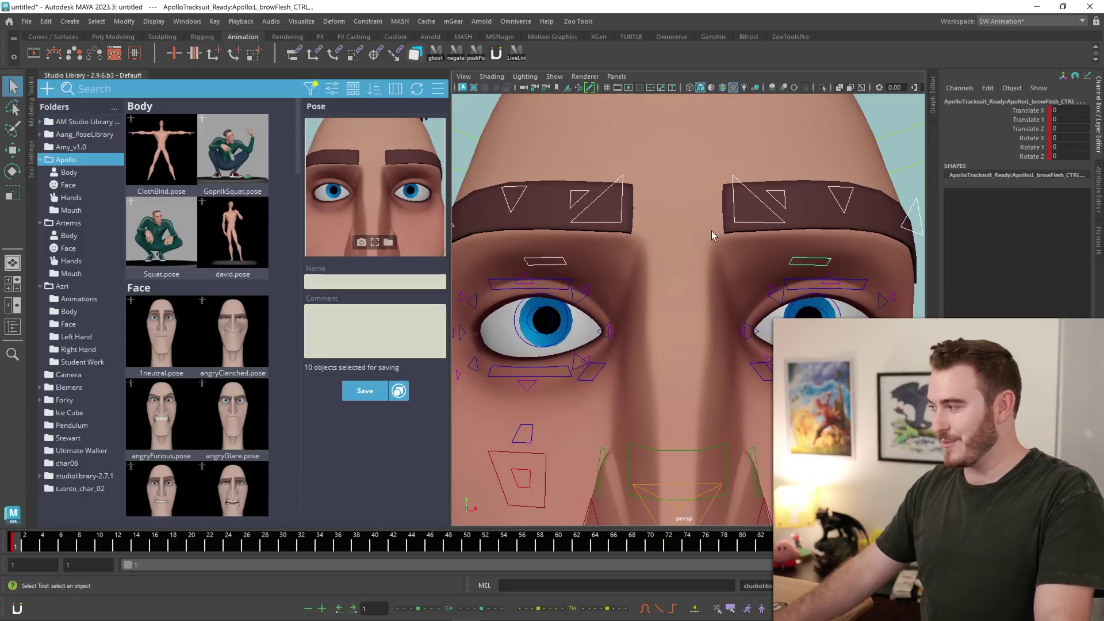
scroll(684, 236, "down", 3)
left_click(361, 243)
- Name the new pose "basic" and save it in the Apollo folder
left_click(345, 282)
type("basic")
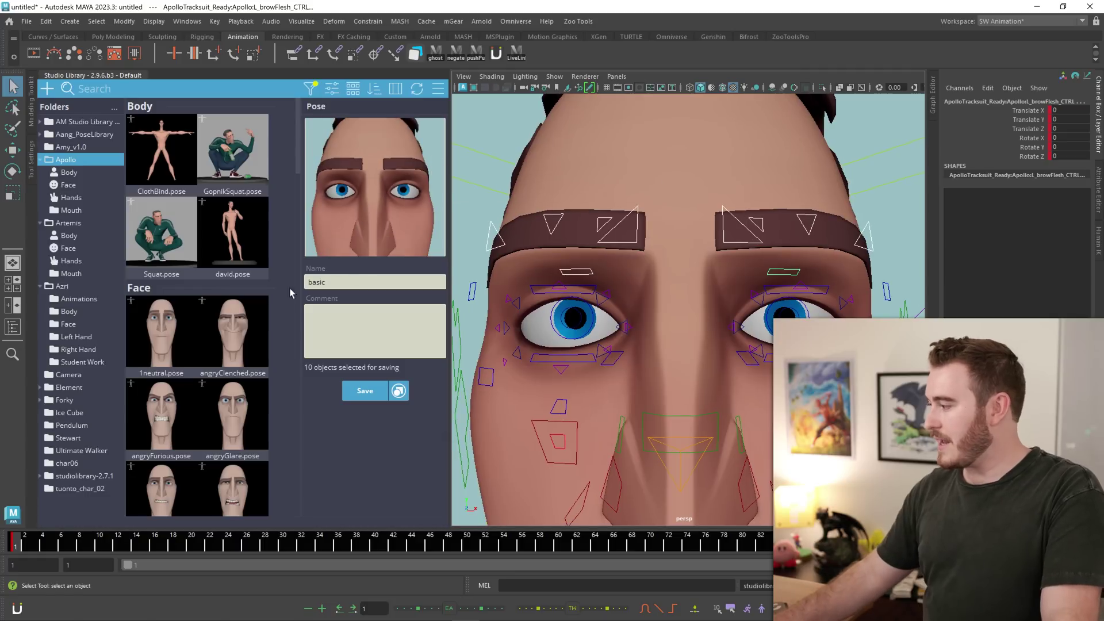
left_click(365, 391)
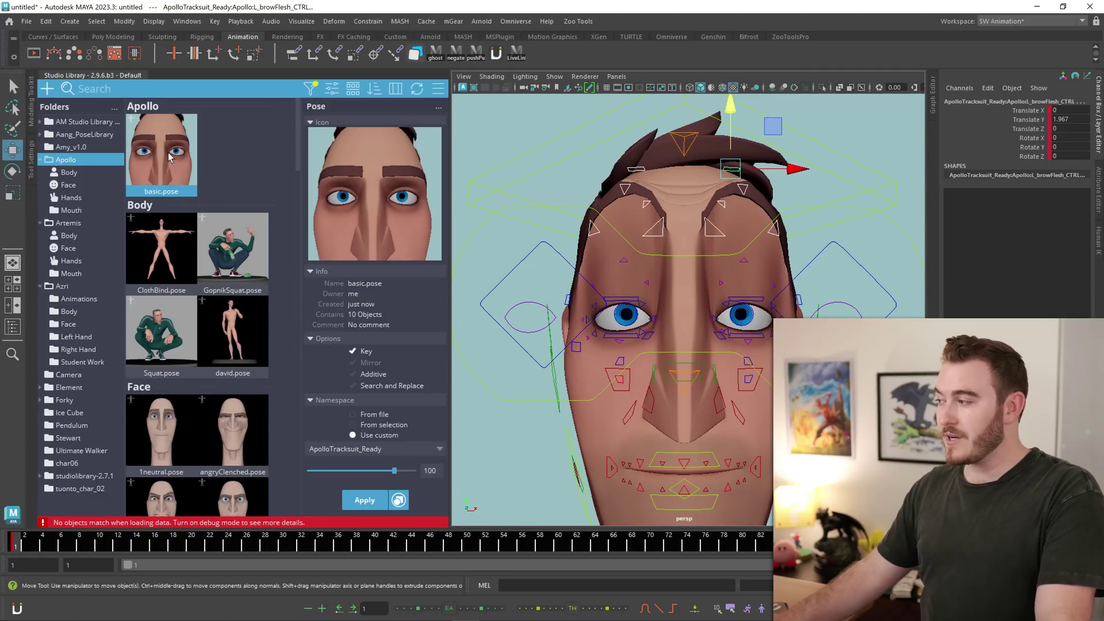
- Set the basic pose's custom namespace to ApolloTracksuit_Ready:Apollo and apply the pose to the raised brows
double_click(170, 157)
left_click(299, 321)
left_click(439, 449)
left_click(368, 474)
double_click(162, 168)
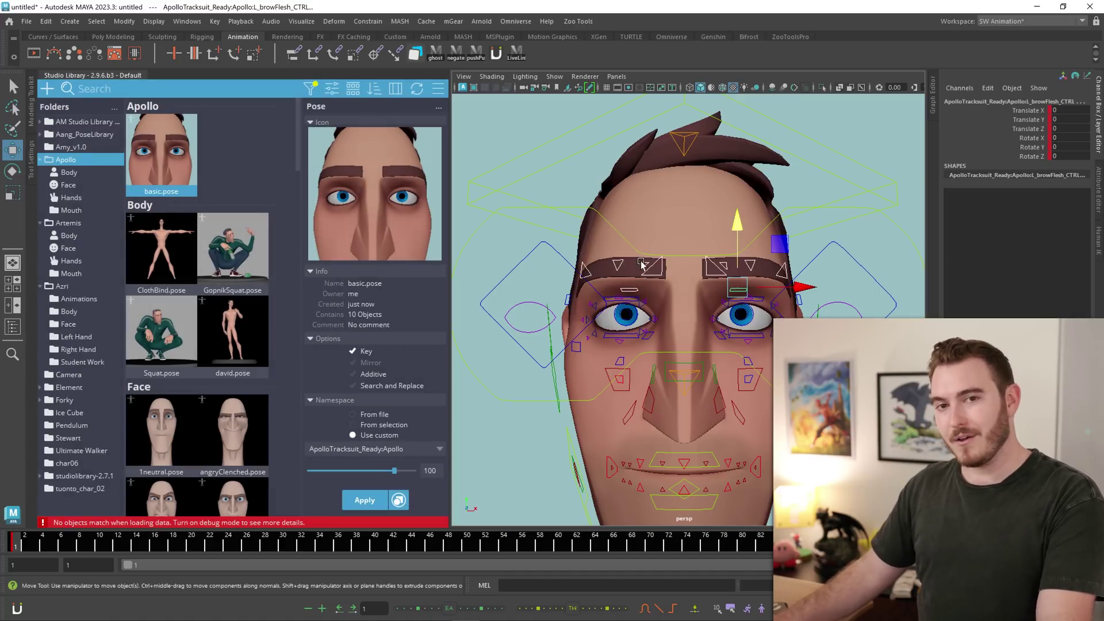
- Save the selected brow controls as a selection set named "brows" with a face thumbnail in the Apollo folder
scroll(548, 264, "up", 3)
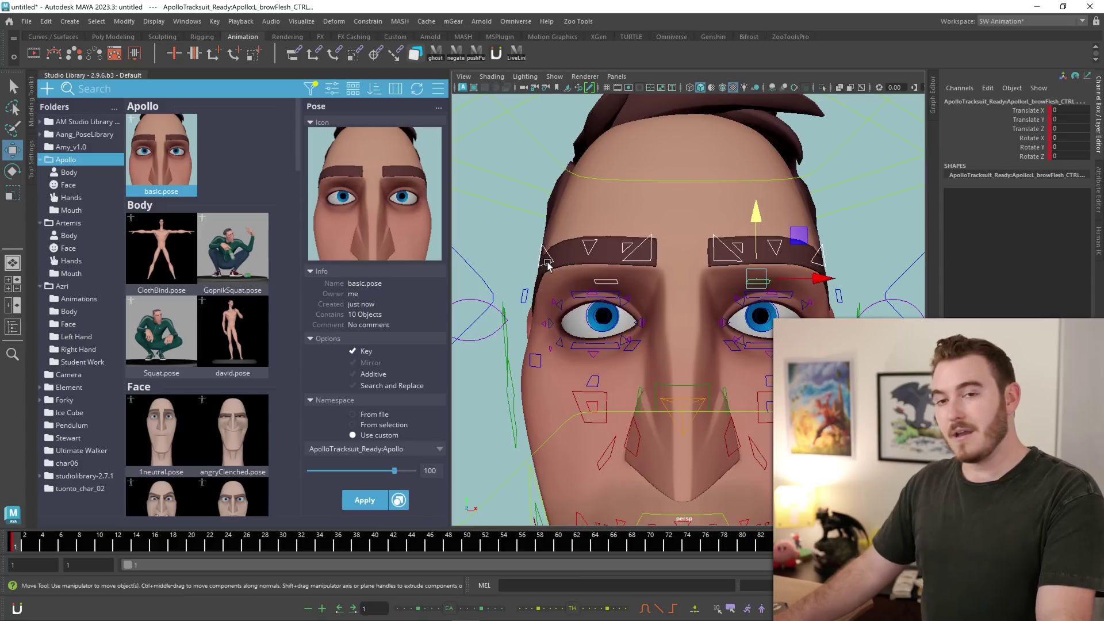
left_click(48, 91)
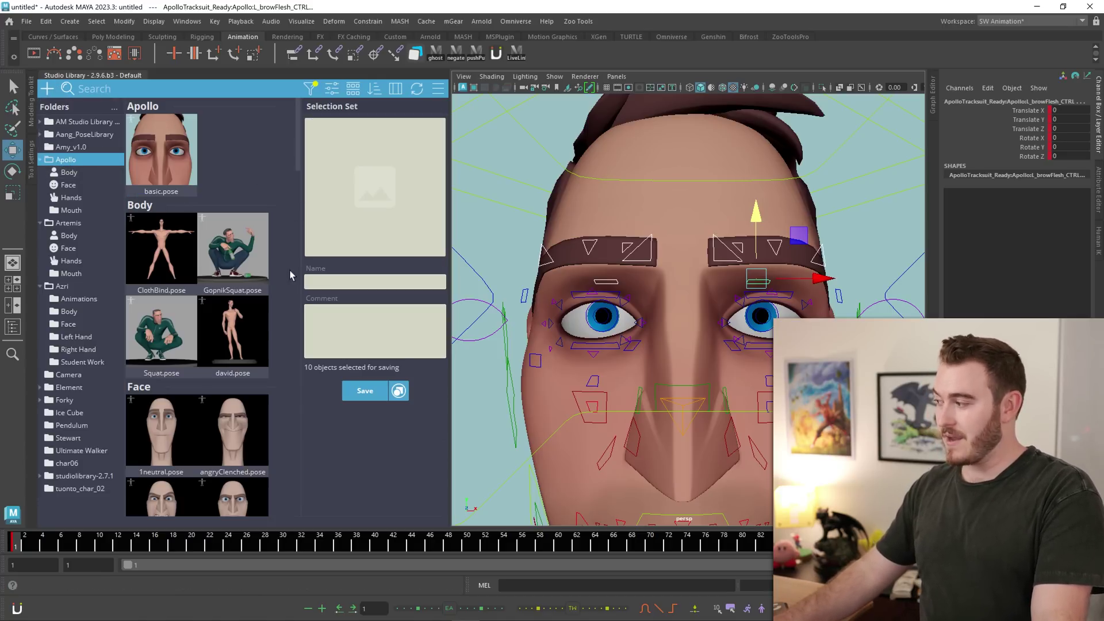
left_click(387, 204)
left_click(358, 284)
type("brows")
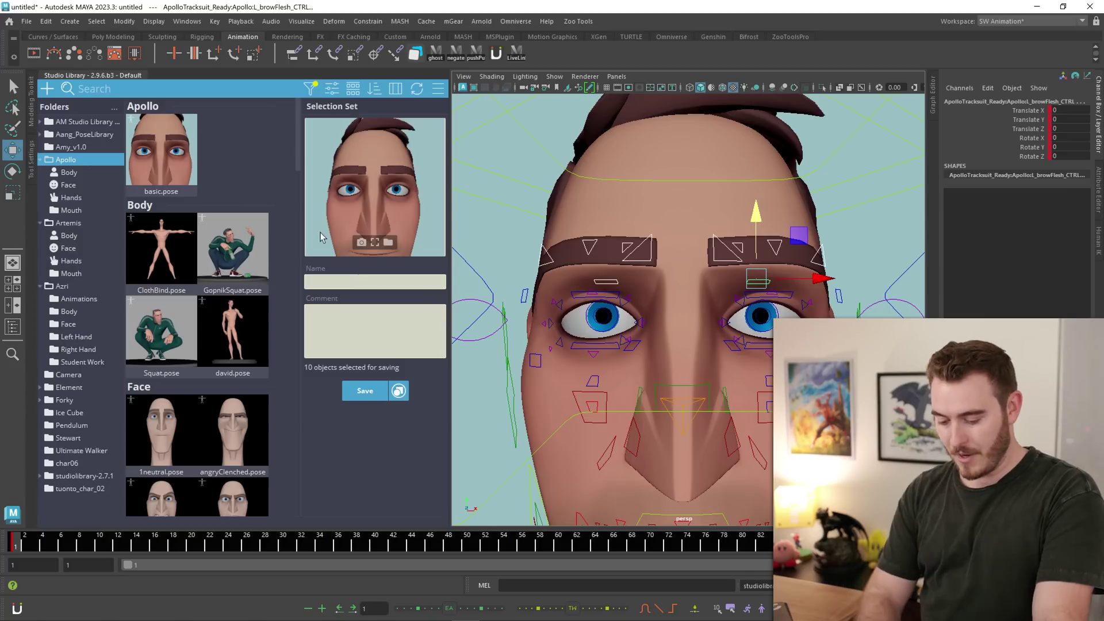
key("Return")
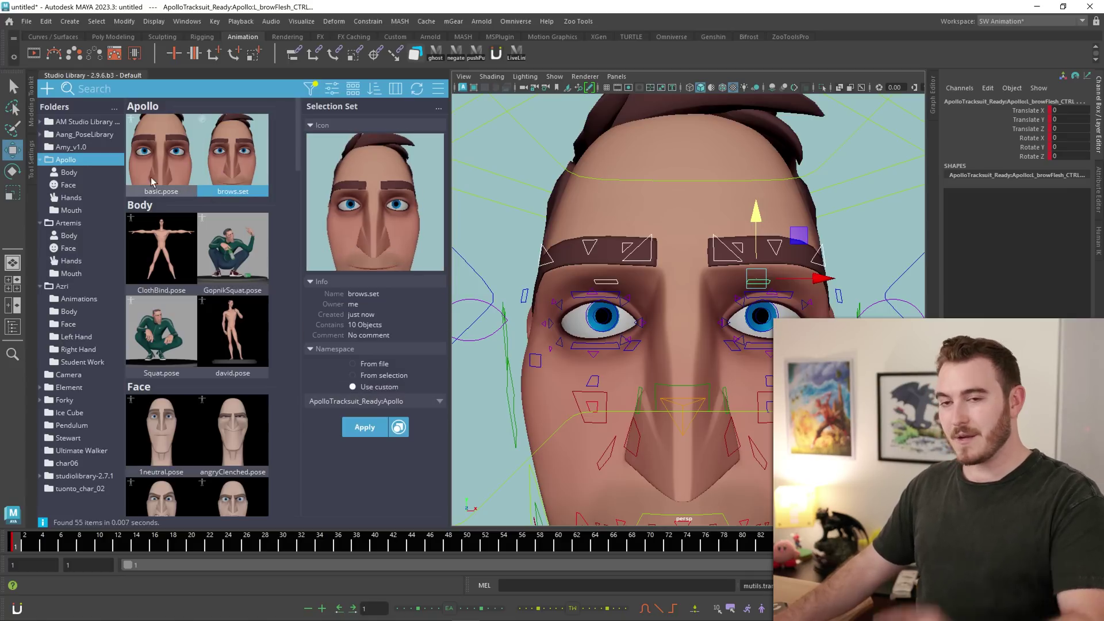
- Select the head control instead of the brow controls, and reselect the brow controls by applying the brows selection set
left_click(518, 211)
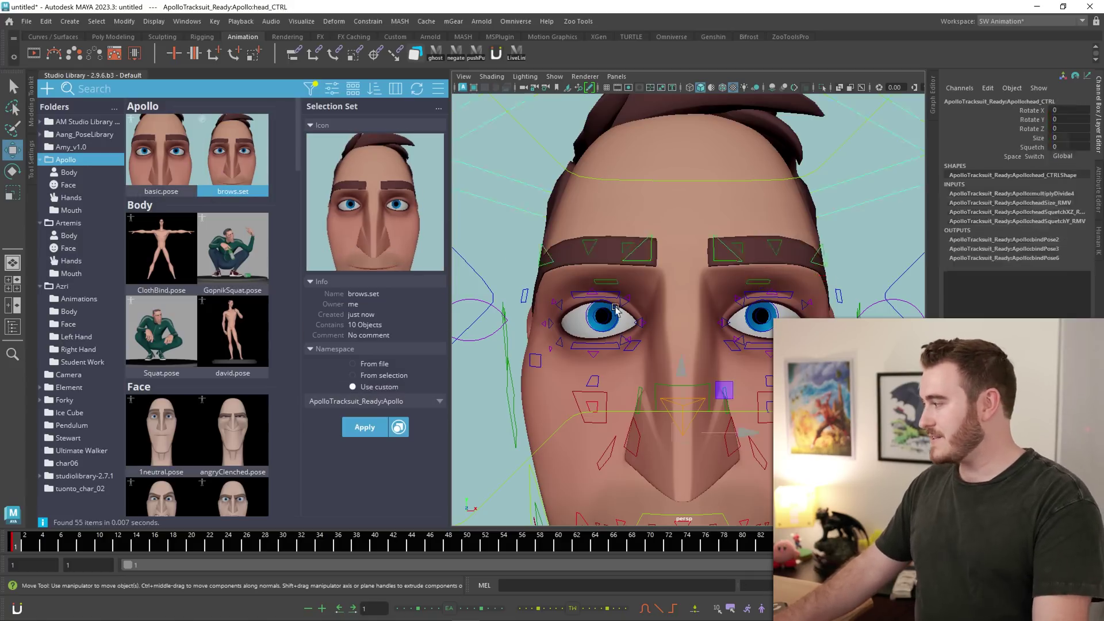
left_click_drag(586, 299, 649, 311, "alt")
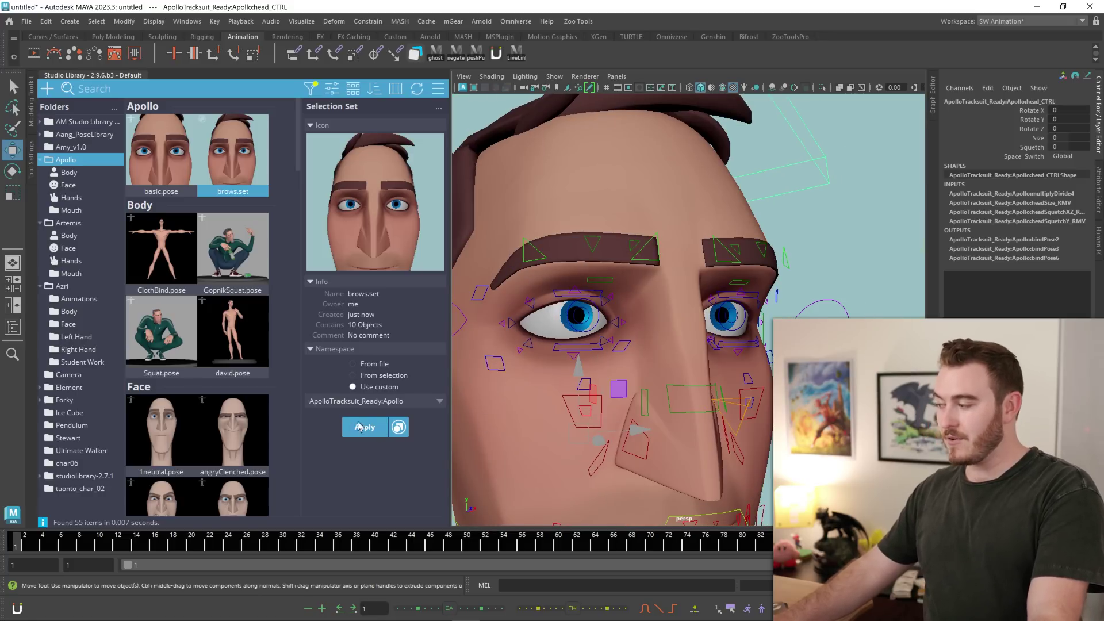
left_click(405, 431)
left_click(453, 449)
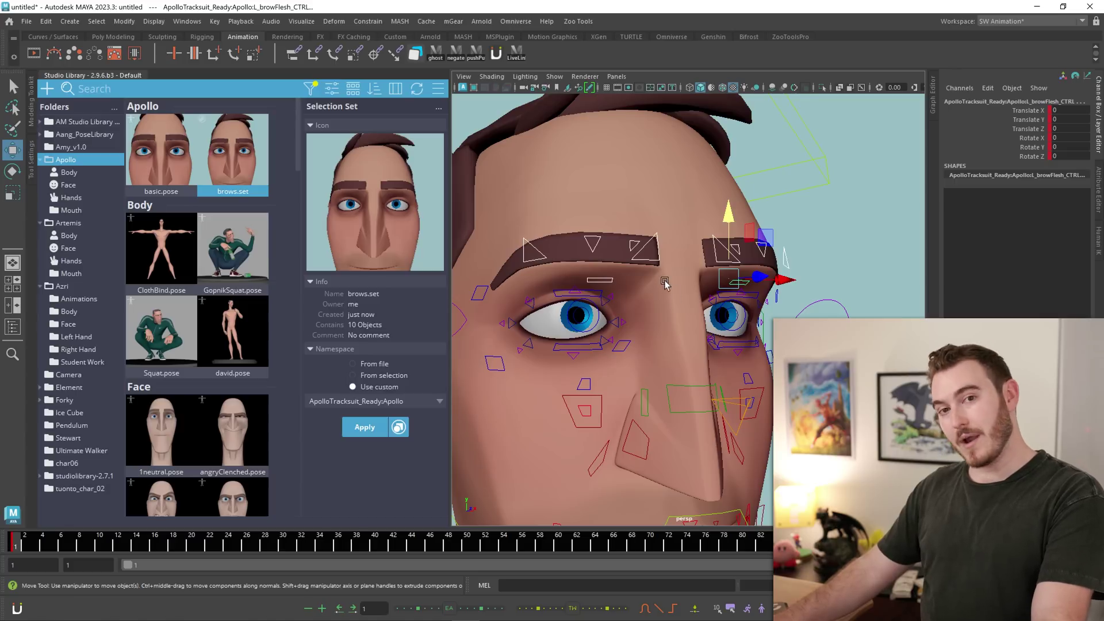
- Apply the angryFurious, angryGlare and disgust face poses to only the selected brow controls
scroll(217, 282, "down", 5)
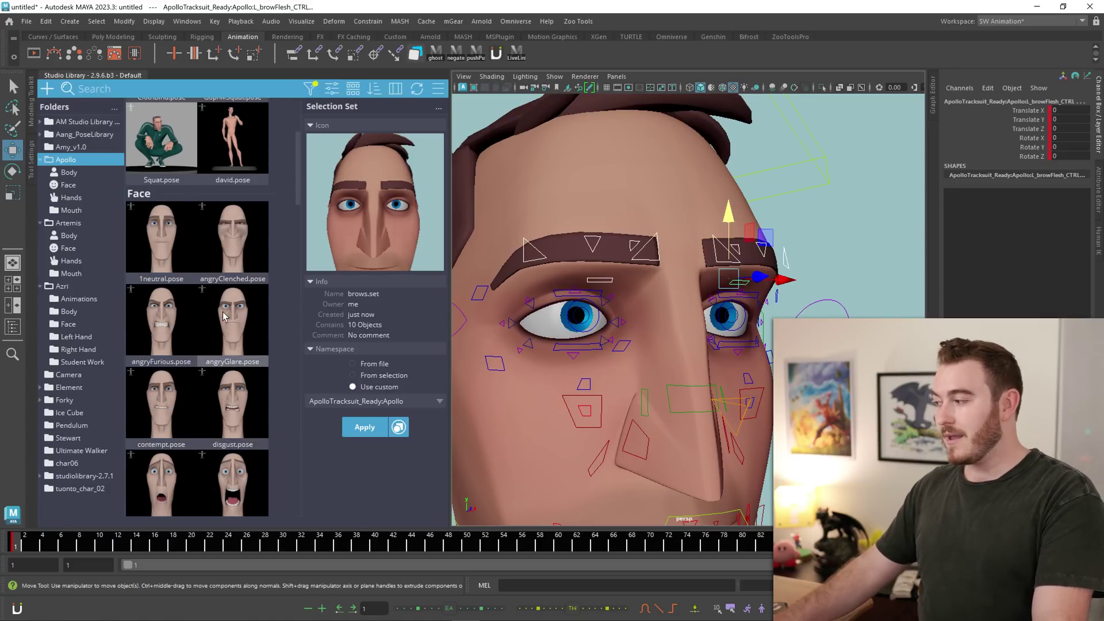
left_click(173, 235)
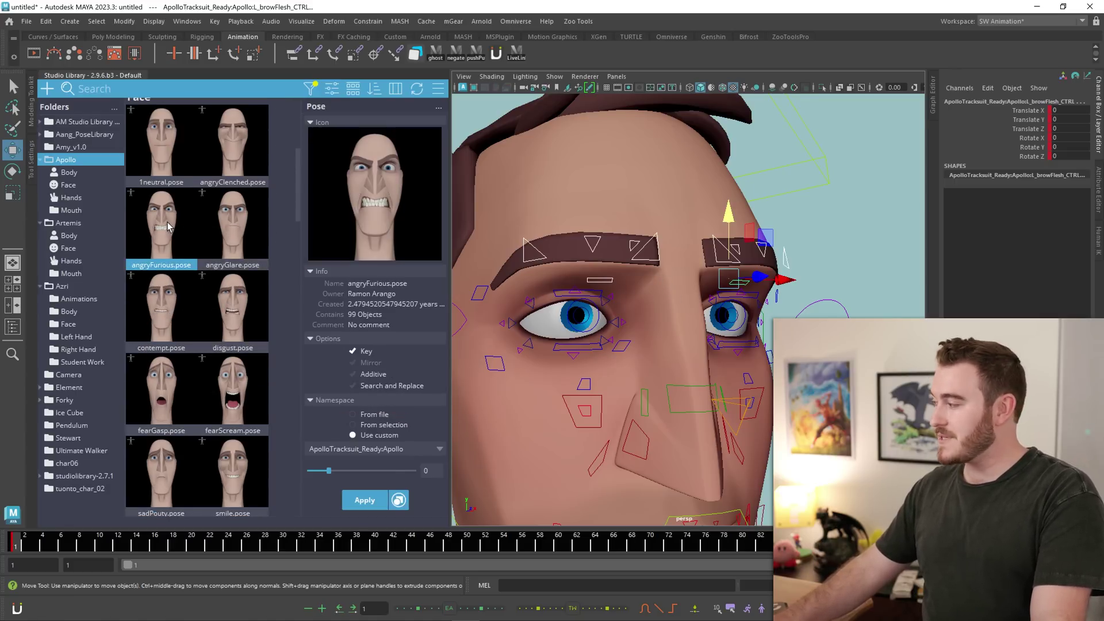
double_click(174, 235)
left_click(232, 265)
double_click(233, 265)
double_click(239, 325)
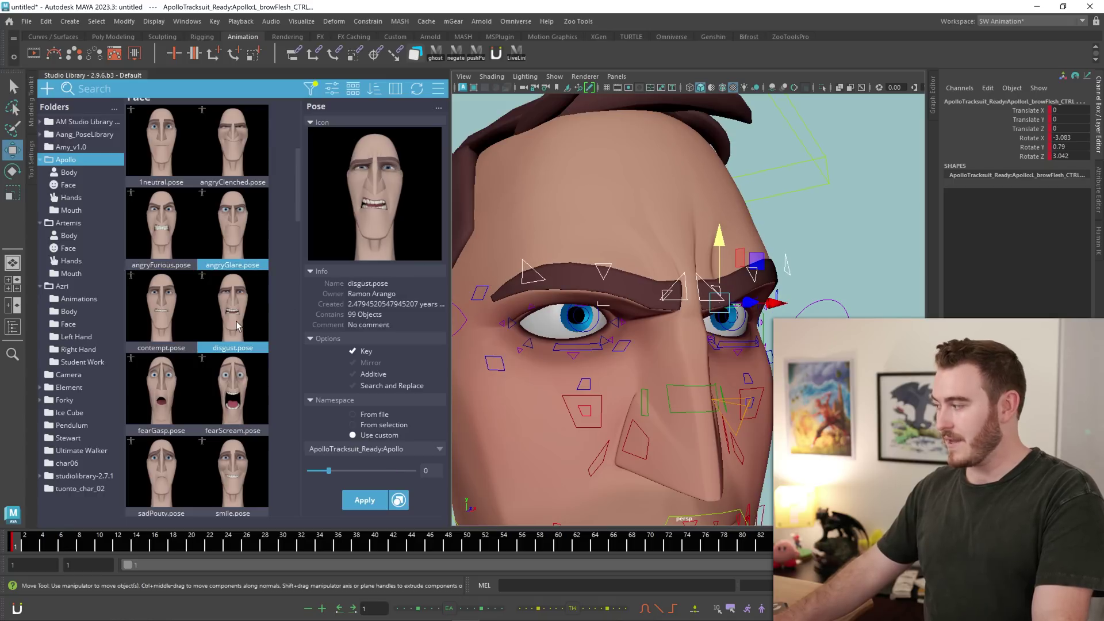
- Create a quick select set named "Brows" from the selected brow controls
scroll(678, 273, "down", 5)
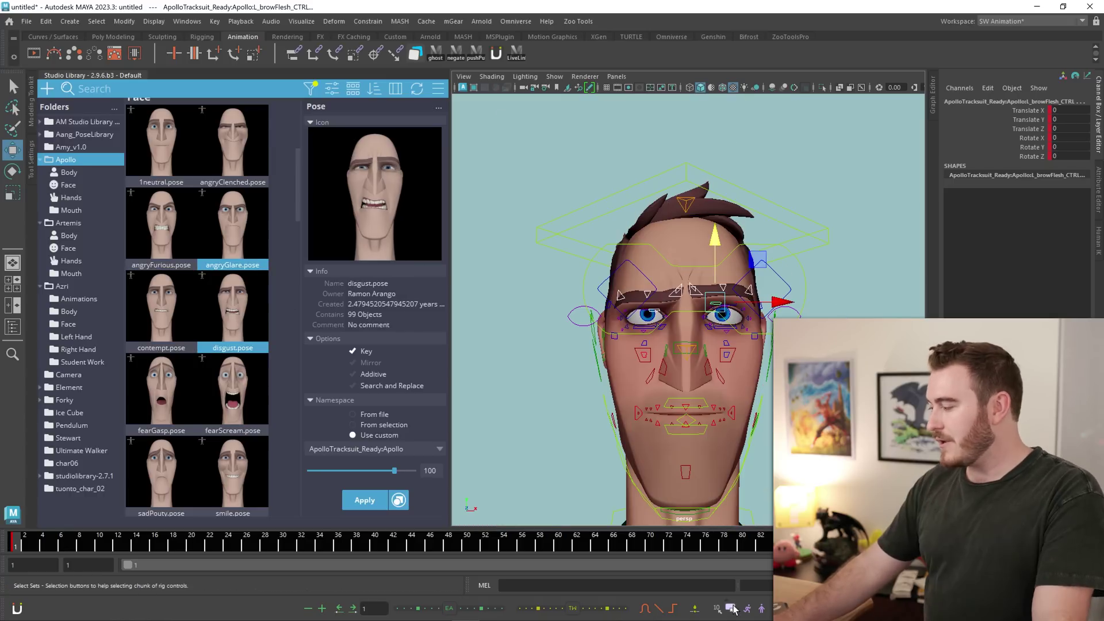
left_click(730, 609)
left_click_drag(694, 566, 700, 169)
type("Brows")
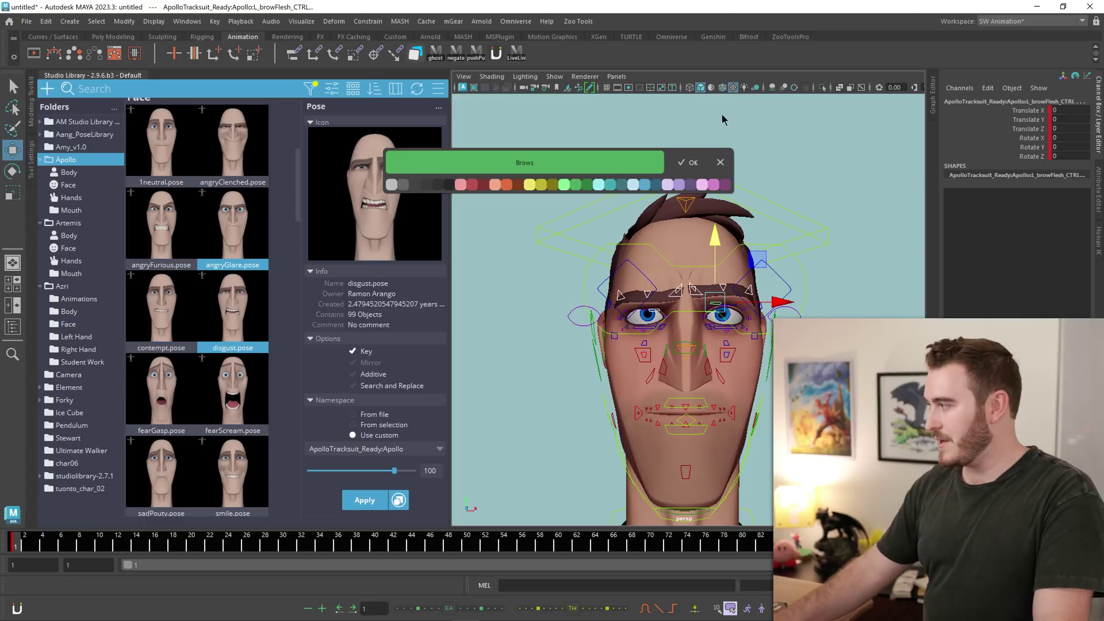
left_click(694, 162)
- Apply the fearScream pose to Apollo's whole face and view the head from the side
scroll(633, 237, "up", 3)
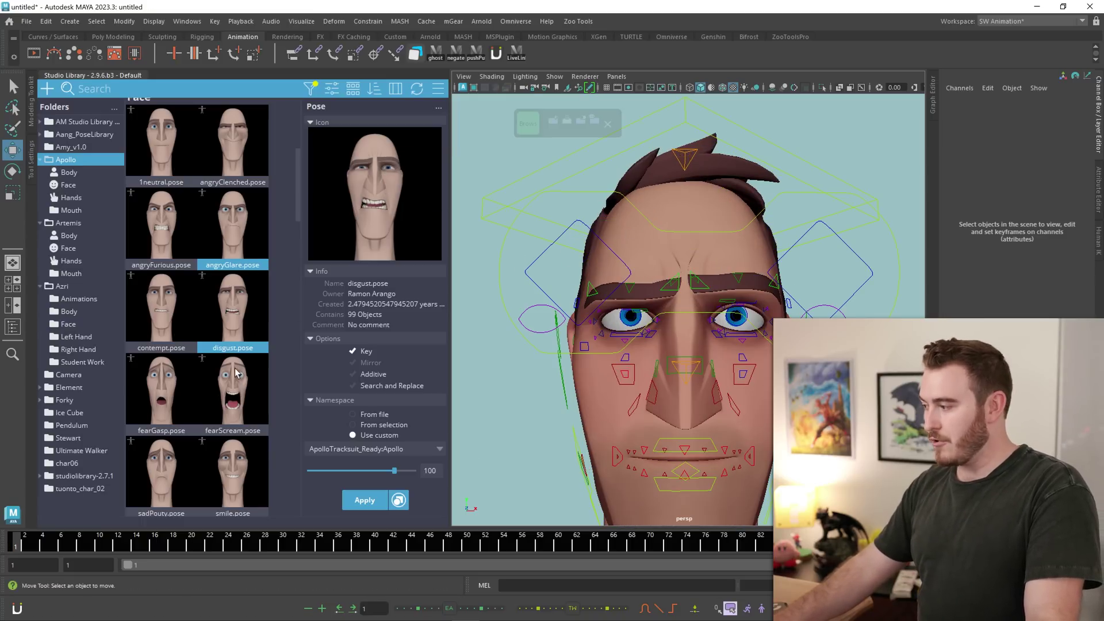
double_click(233, 391)
left_click_drag(684, 377, 543, 205, "alt")
- Select the brow controls with the Brows select set and apply the sadPouty and smile poses to them
left_click(528, 123)
left_click(671, 290)
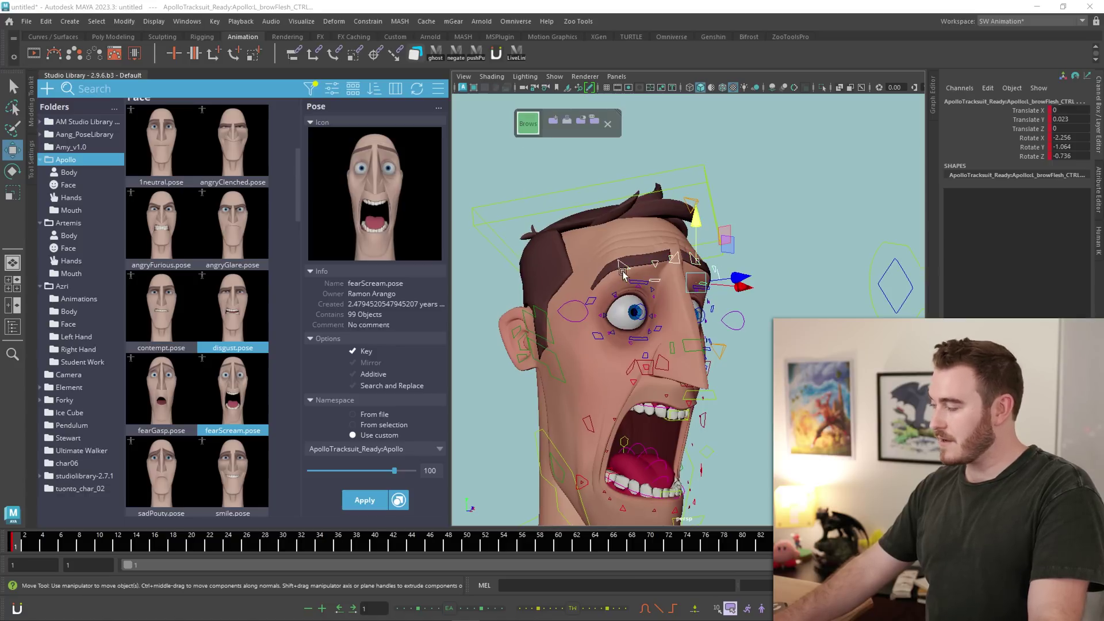
double_click(163, 472)
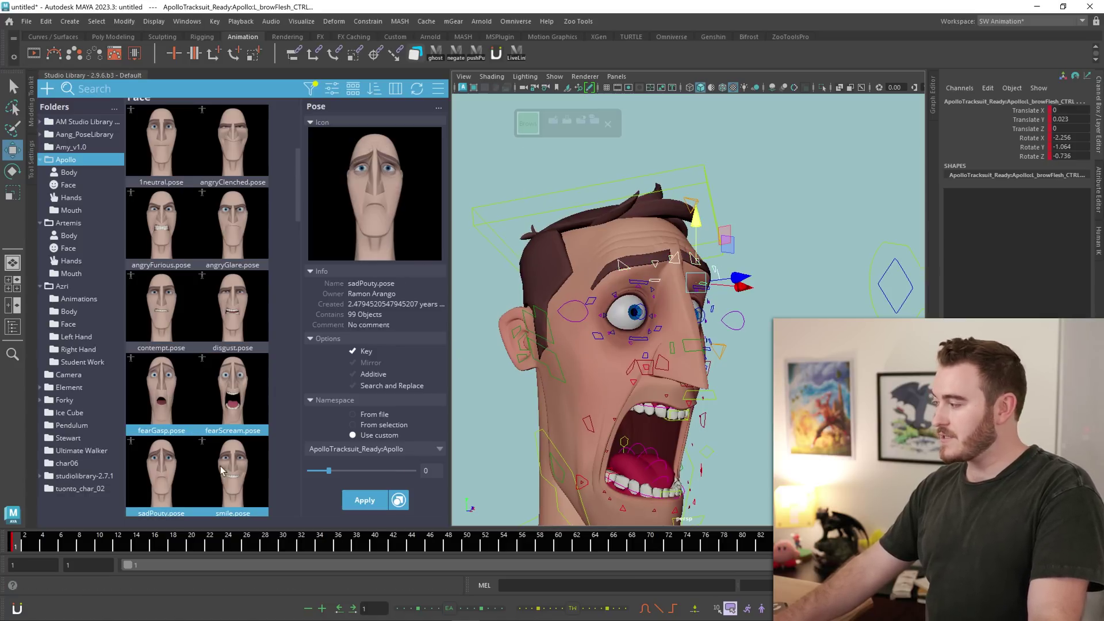
double_click(234, 476)
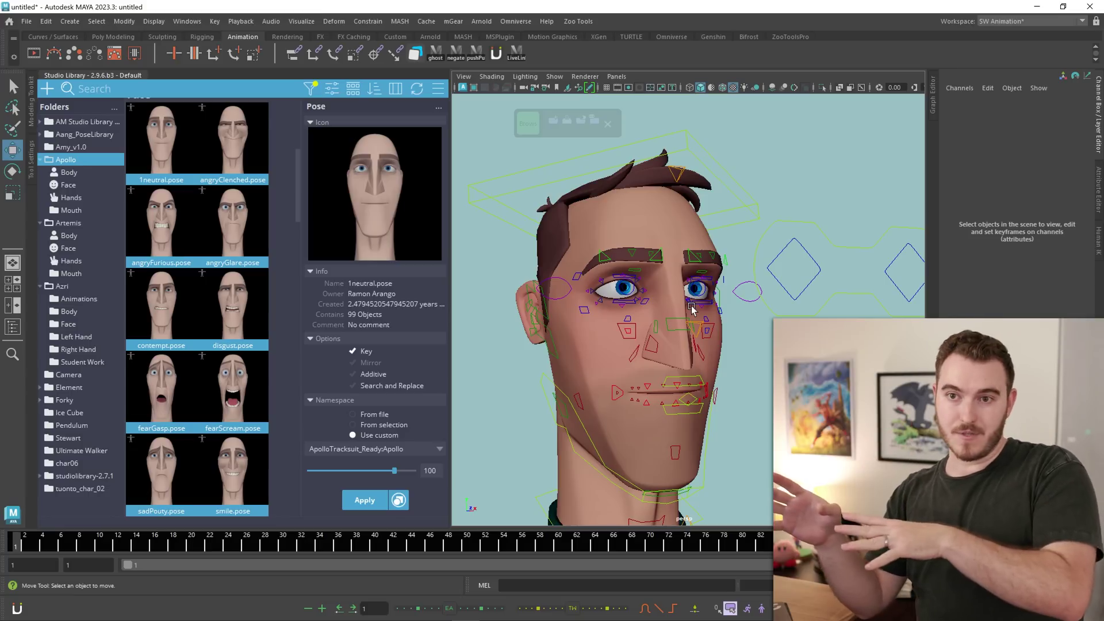
- Try to apply the angryFurious pose from Apollo's Face folder using the namespace from the file
left_click(71, 210)
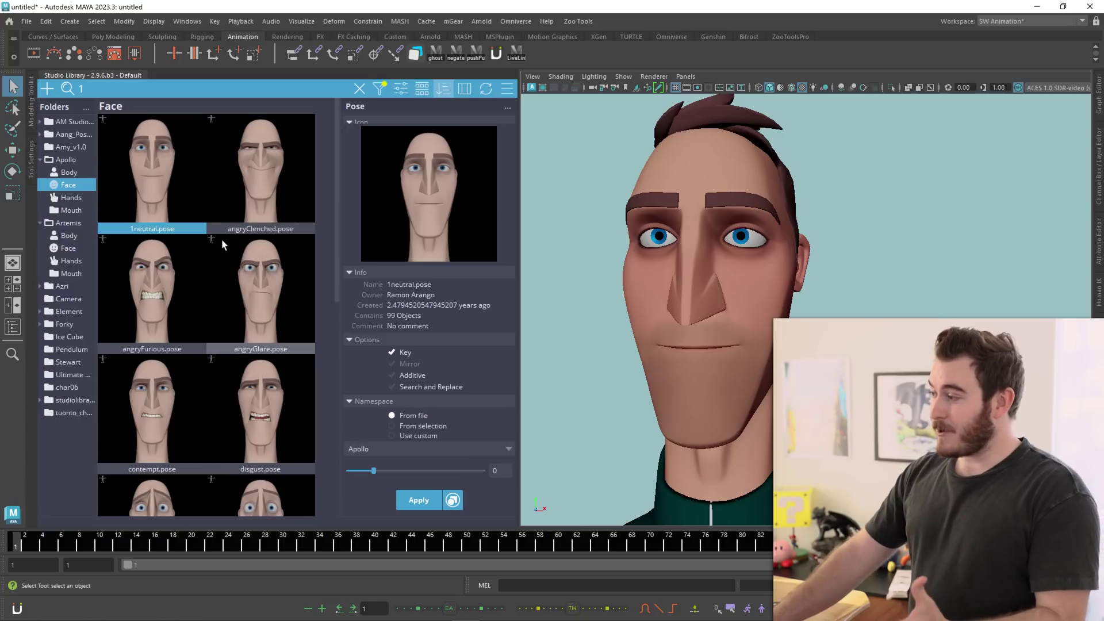
left_click(156, 278)
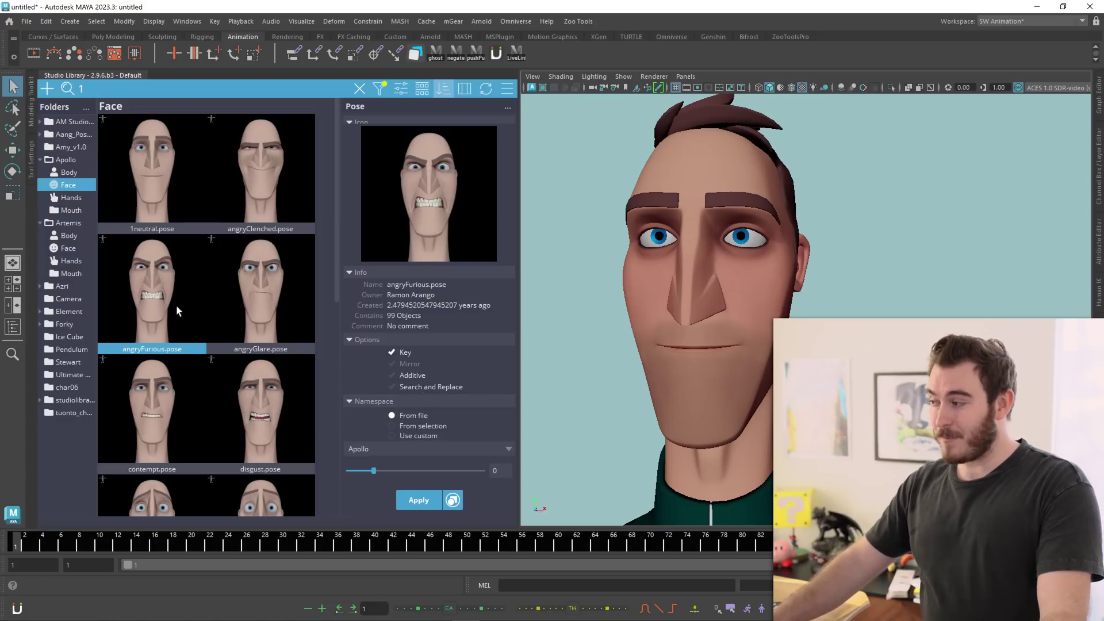
double_click(139, 288)
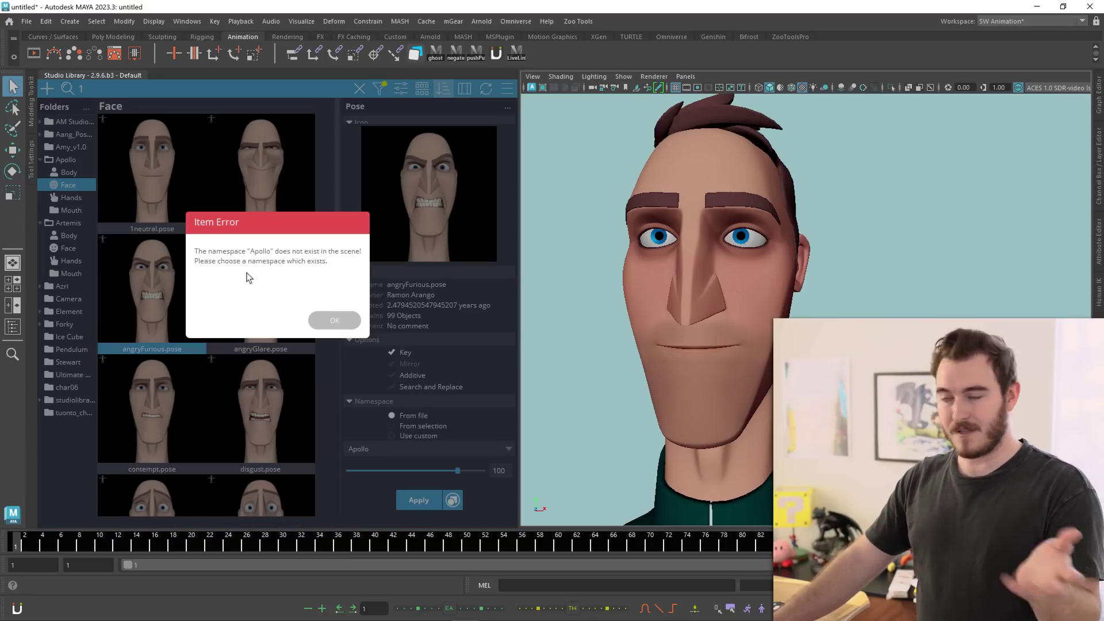
left_click(322, 320)
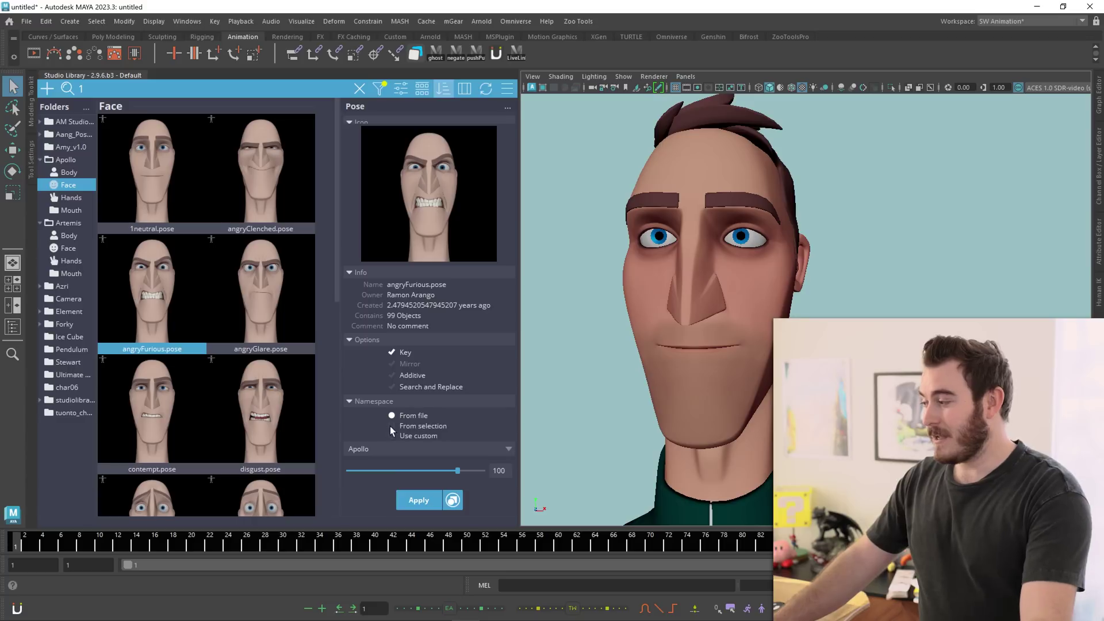
- Set the pose's namespace to come from the selection, select Apollo's left eye squetch control, and show the Outliner
left_click(391, 426)
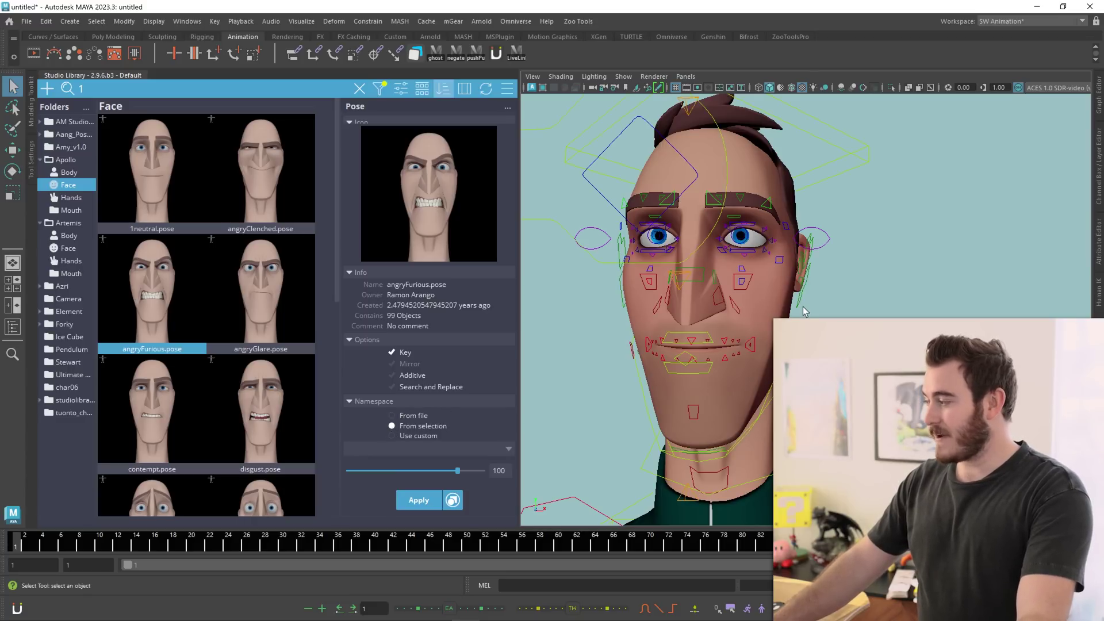
left_click_drag(825, 235, 843, 252)
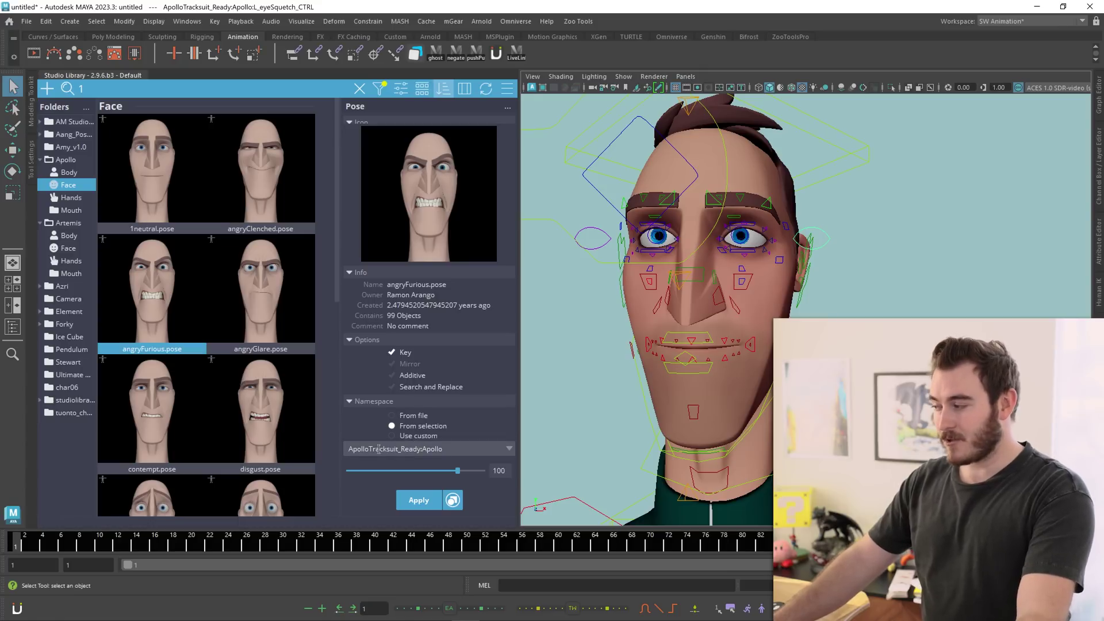
left_click(13, 327)
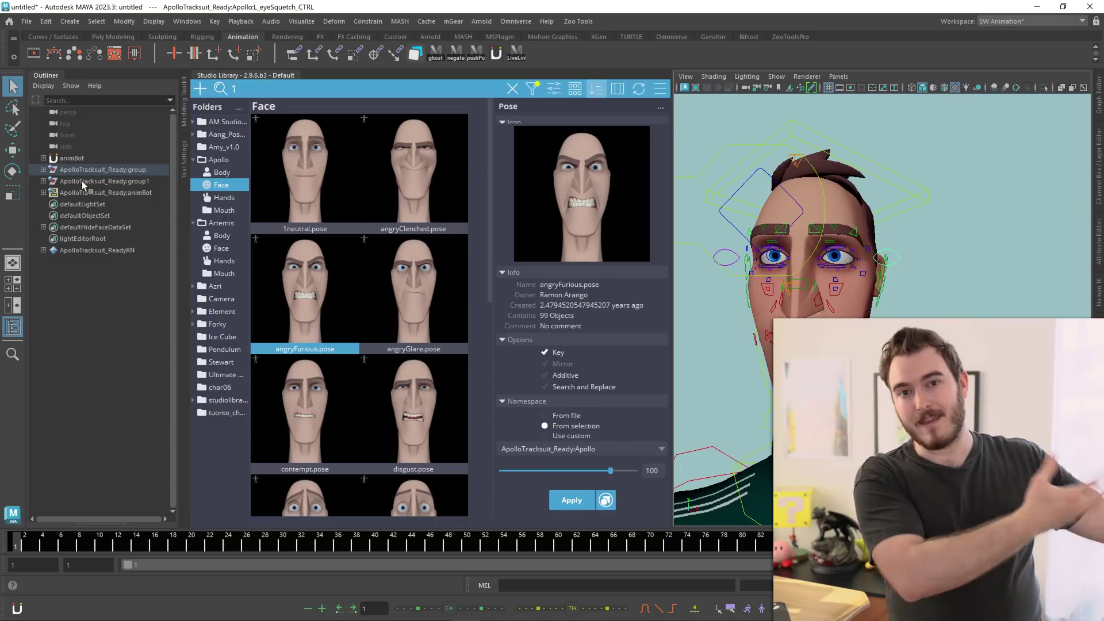
- Switch the namespace back to From file and try to apply the angryFurious pose
left_click(544, 416)
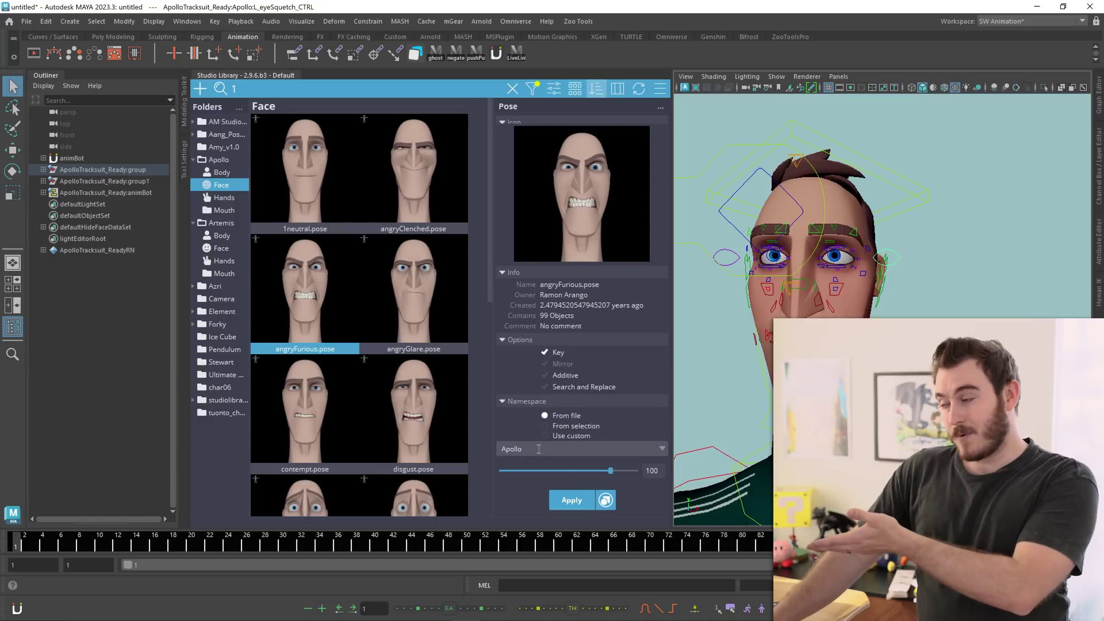
left_click(562, 501)
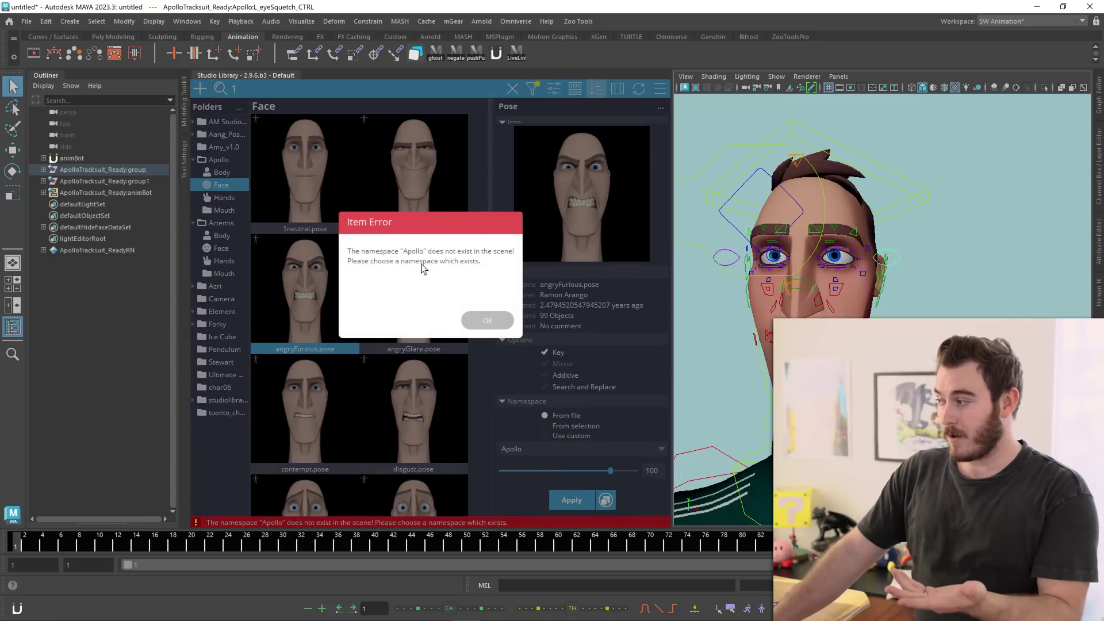
left_click(487, 320)
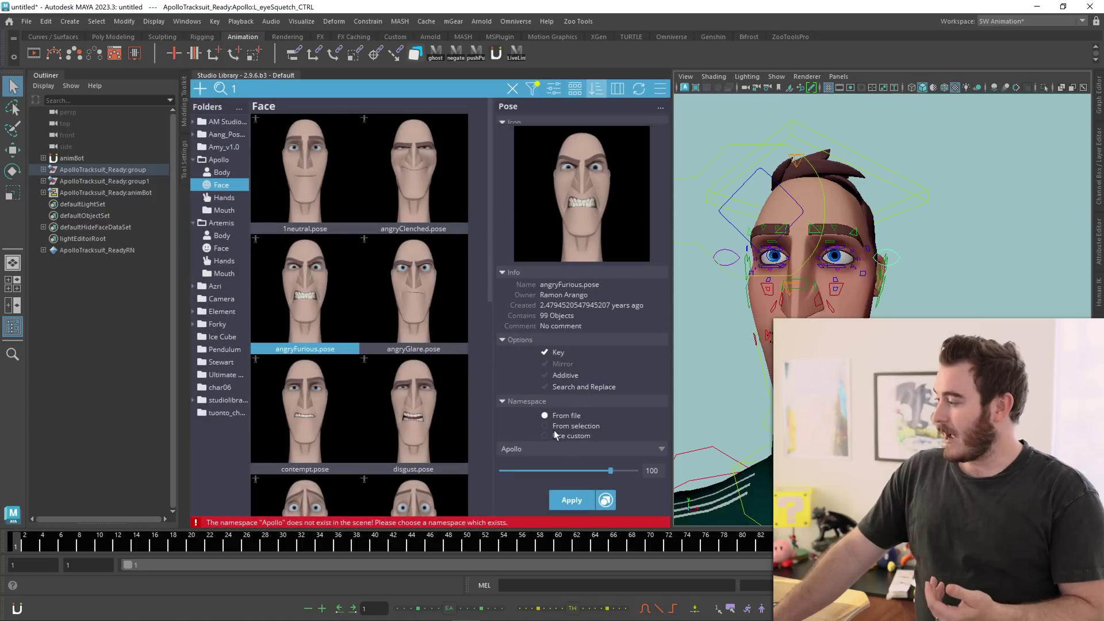
- Set the angryFurious pose to use the custom namespace ApolloTracksuit_Ready:Apollo
left_click(552, 428)
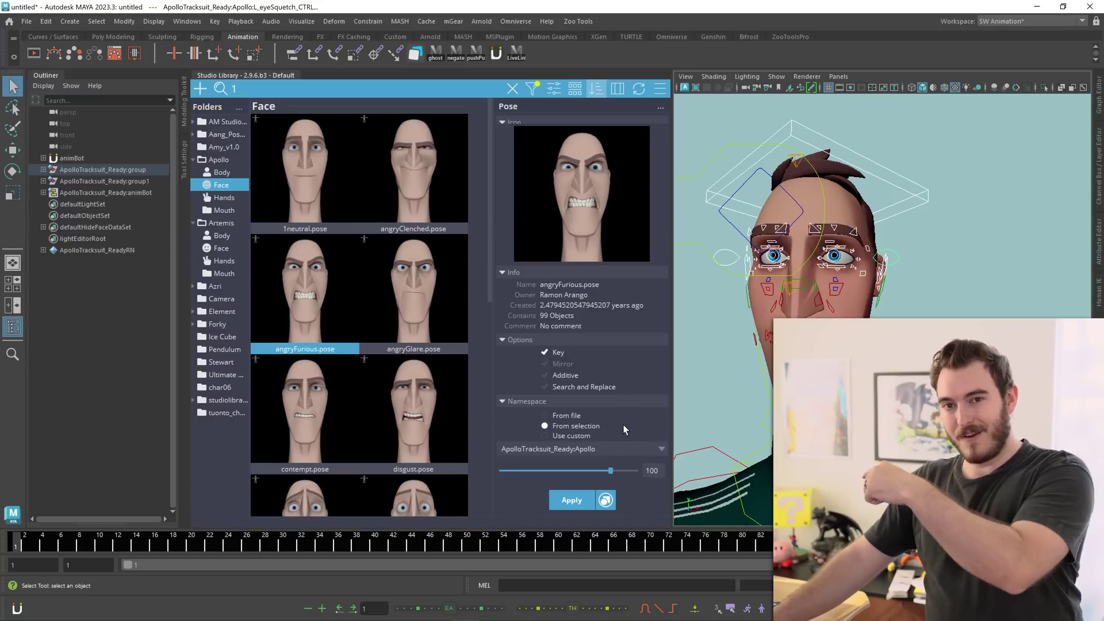
left_click(544, 436)
left_click(581, 449)
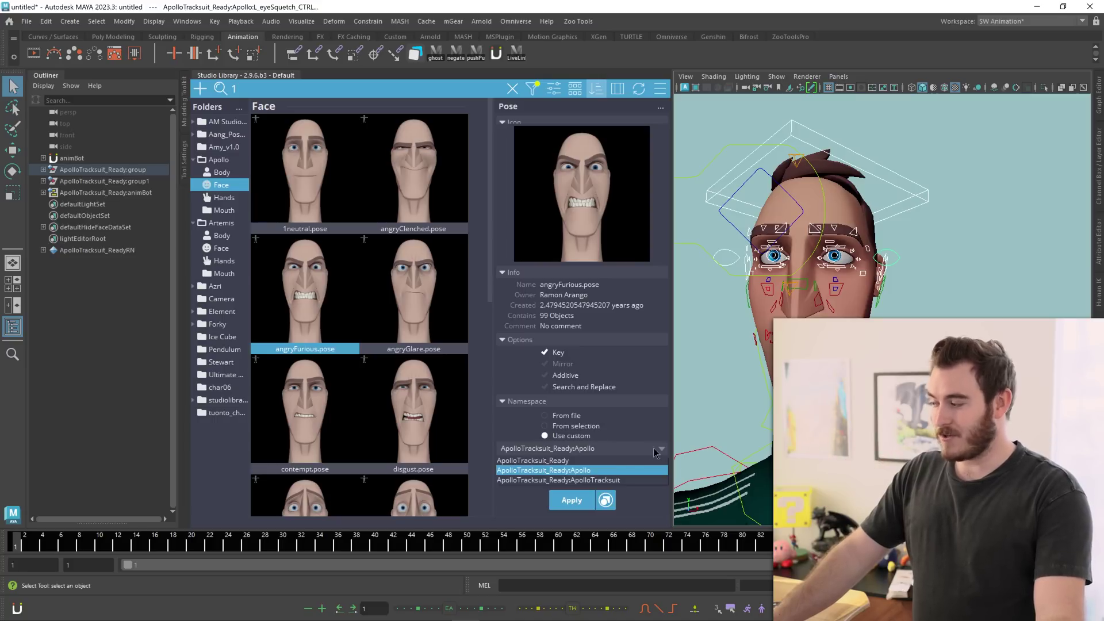
left_click(597, 470)
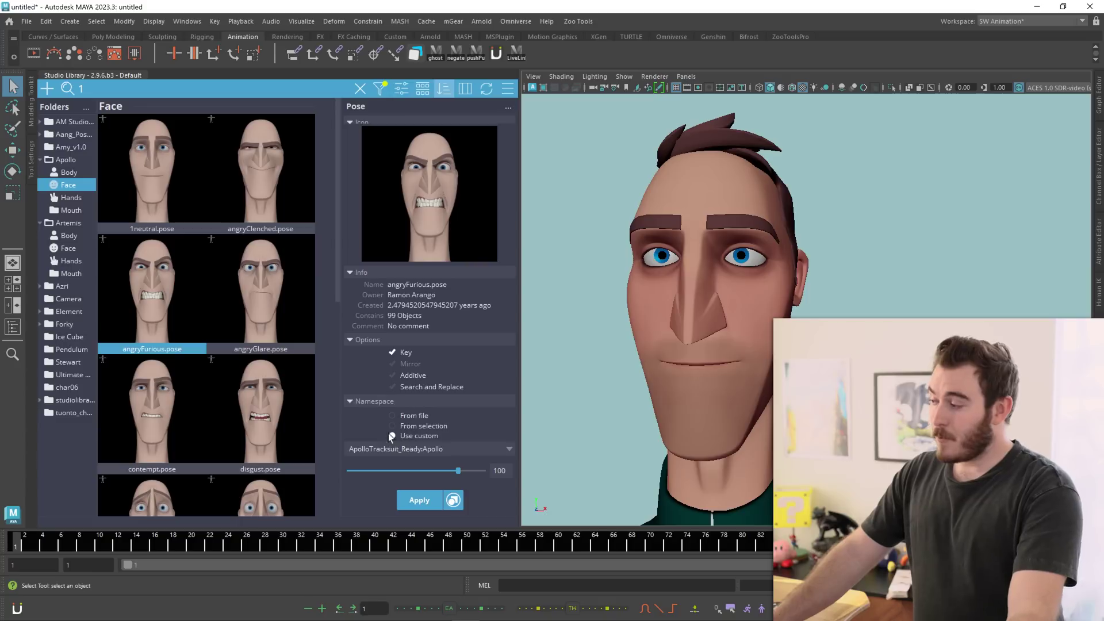
- Apply Apollo's angryFurious pose, followed by the disgust and angryGlare poses from the Artemis Face folder, to the Apollo rig
double_click(159, 298)
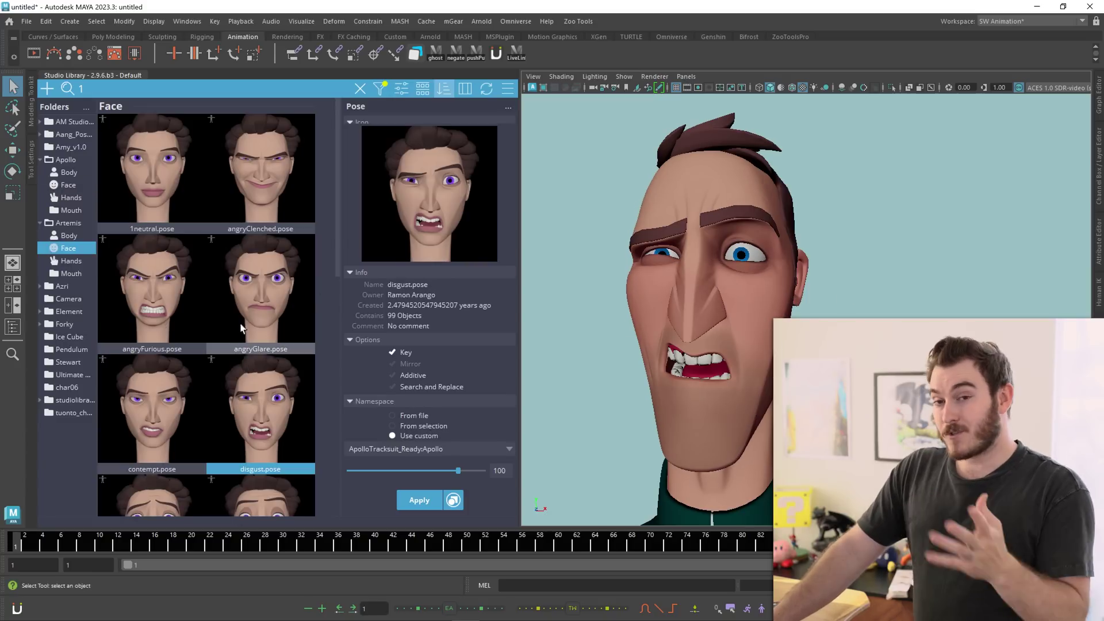
double_click(243, 287)
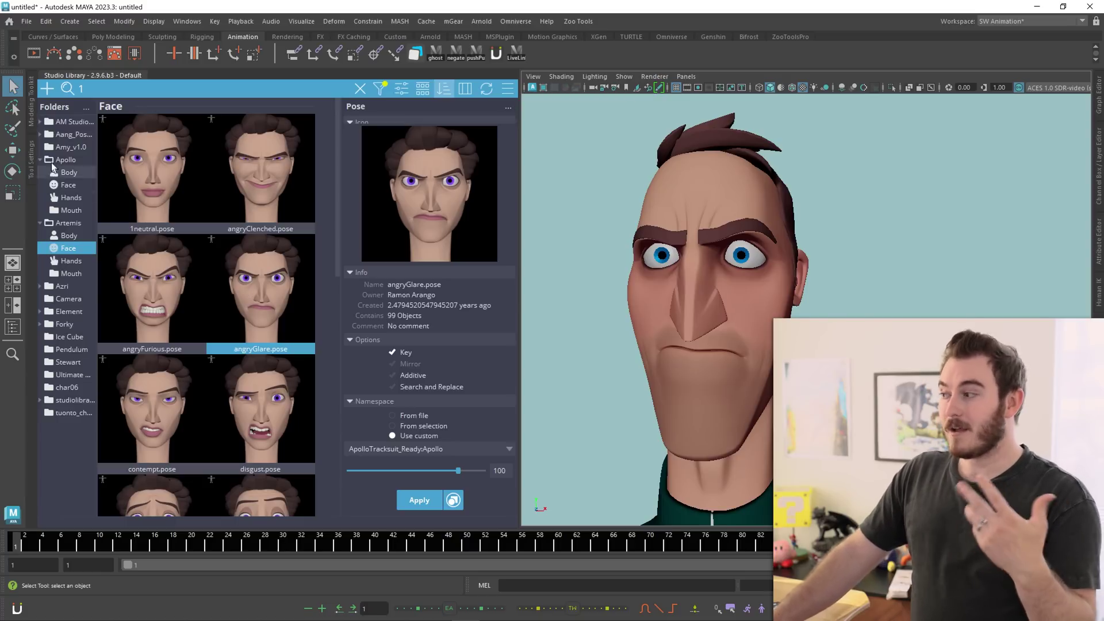
- Try to apply the Angry_5 expression pose from the AM Studio library's Aia folder to the Apollo rig
left_click(72, 122)
left_click(40, 122)
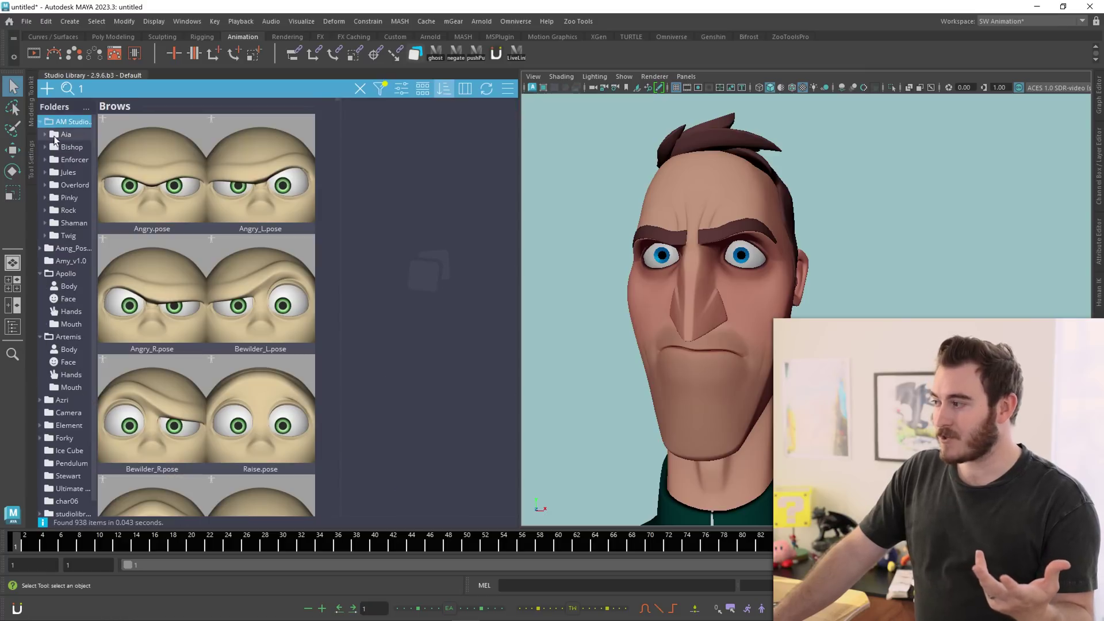
left_click(69, 135)
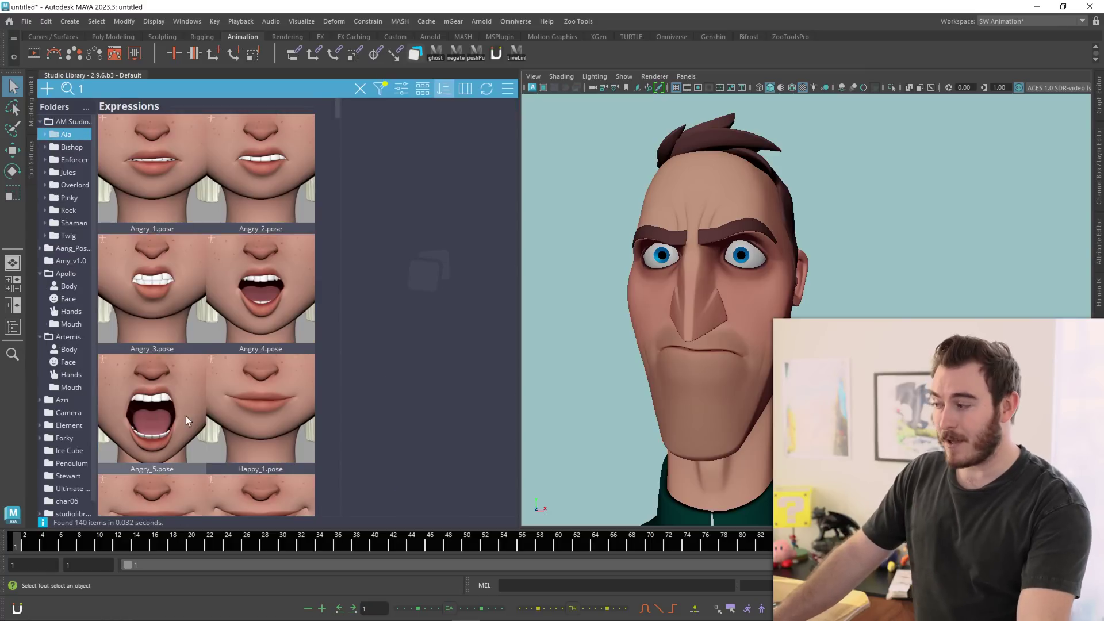
double_click(152, 412)
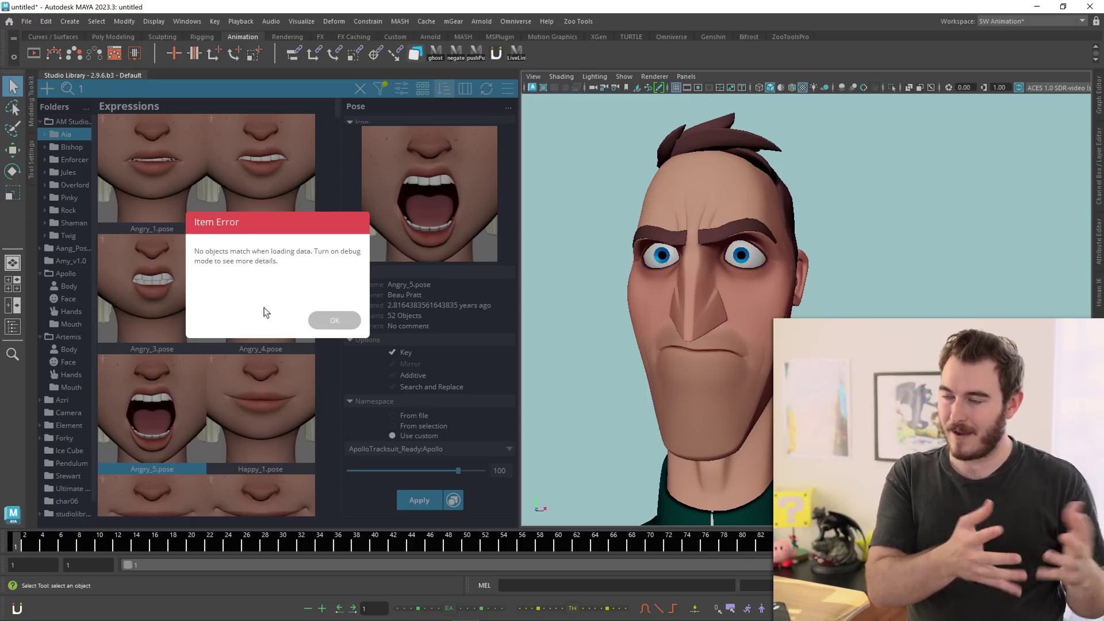
left_click(326, 322)
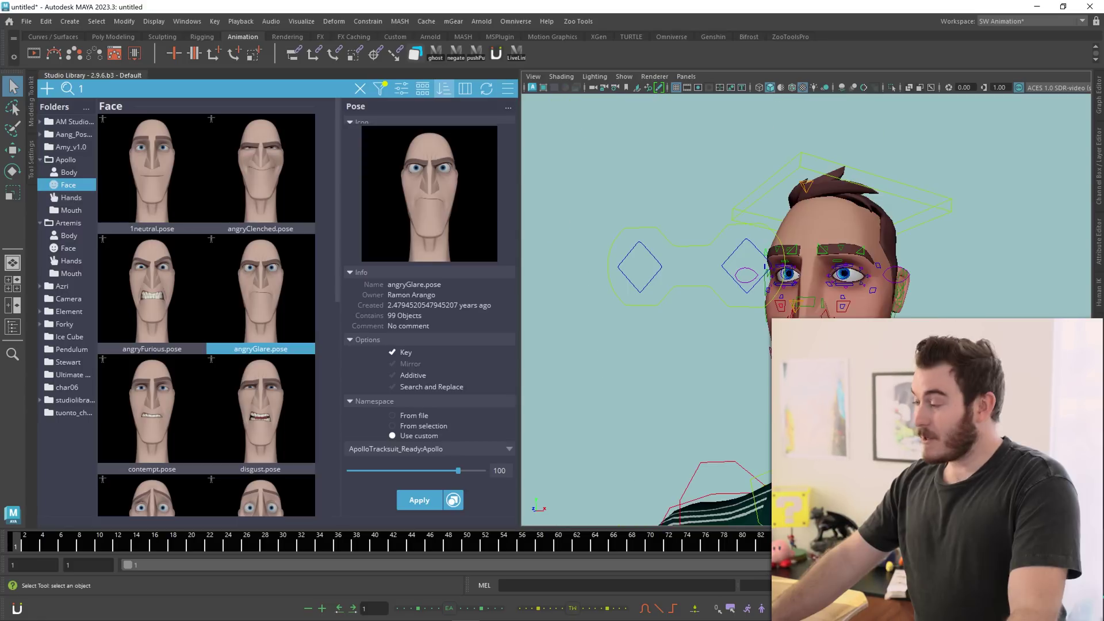
- Select Apollo's mouth and jaw controls, apply the angryFurious pose to them only, and hide the rig controls
left_click_drag(678, 323, 731, 332, "alt")
left_click_drag(779, 392, 852, 455)
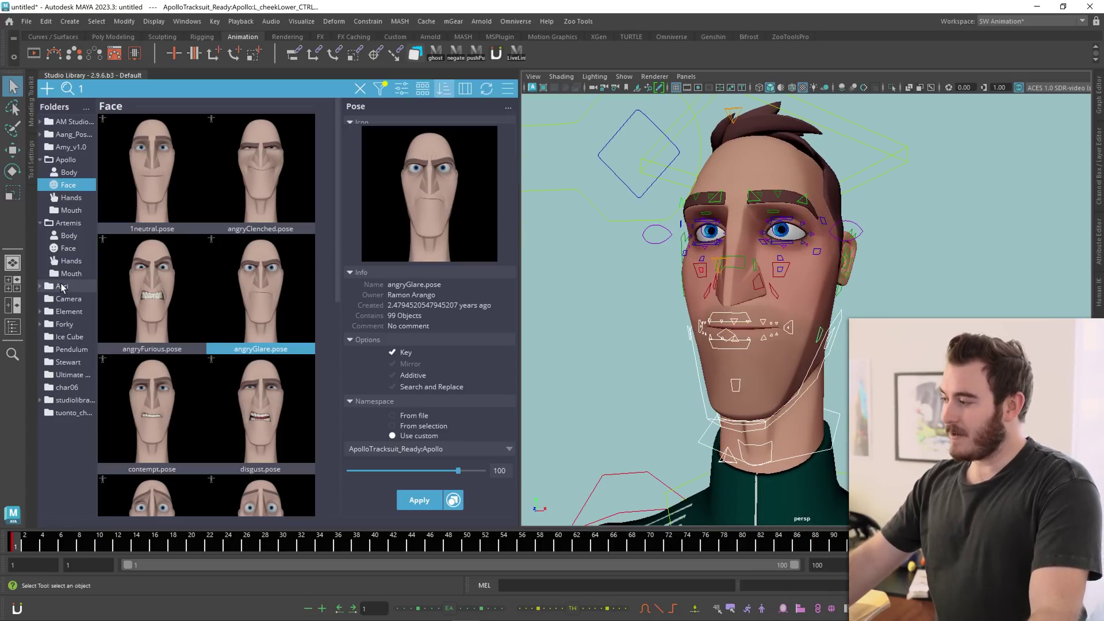
double_click(119, 290)
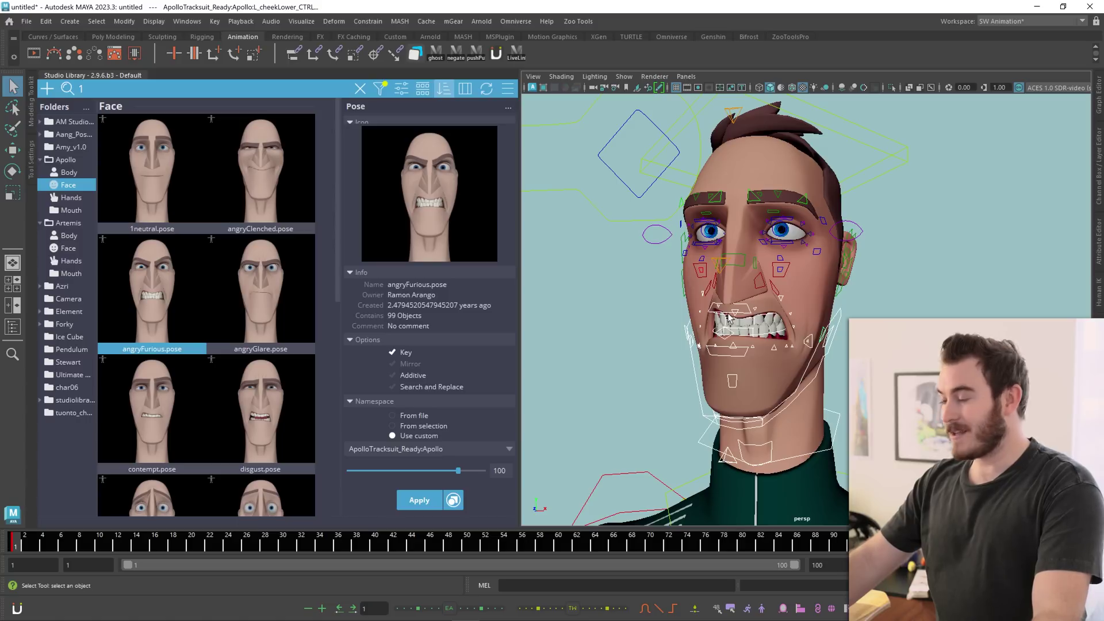
left_click_drag(779, 320, 789, 321, "alt")
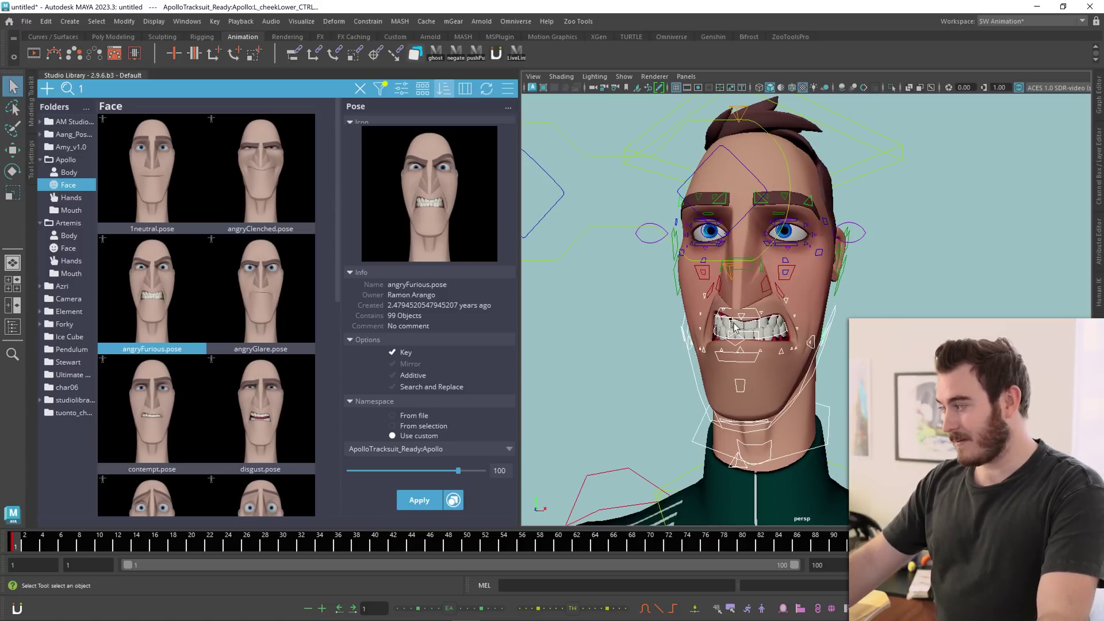
key("alt+1")
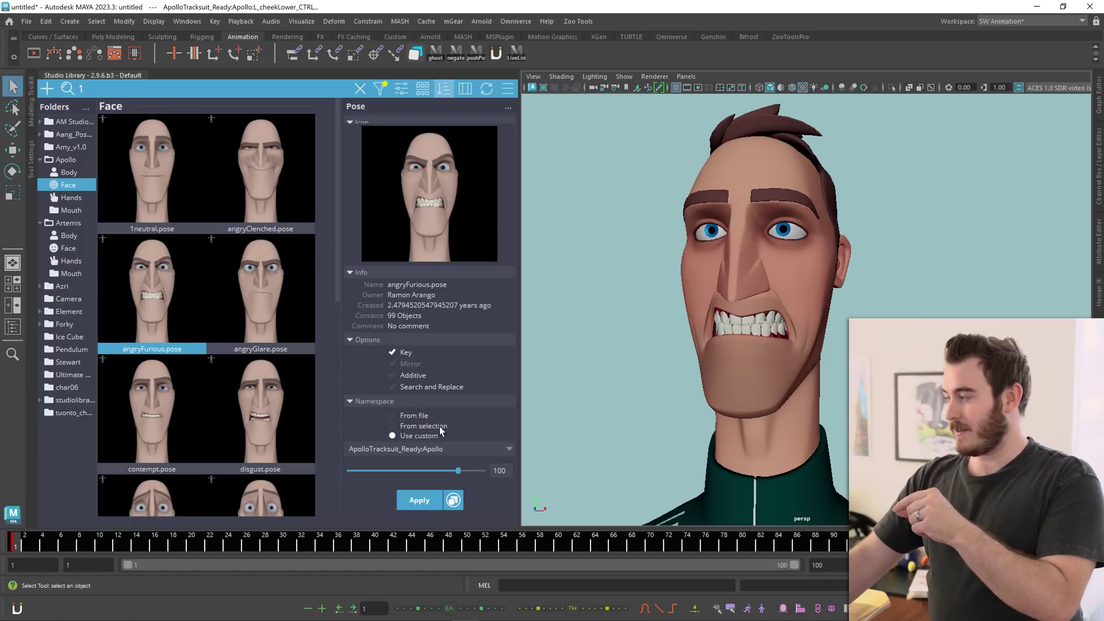
- Display the rig controls and set the angryFurious pose to use the custom namespace ApolloTracksuit_Ready:Apollo
left_click_drag(716, 277, 763, 272, "alt")
key("alt+1")
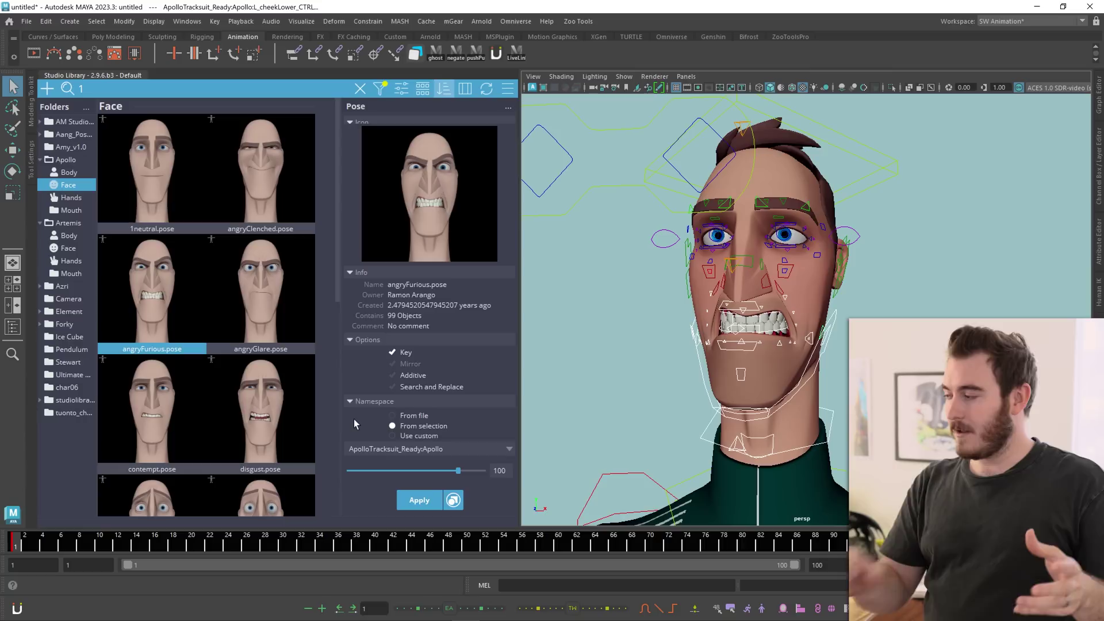
left_click(485, 453)
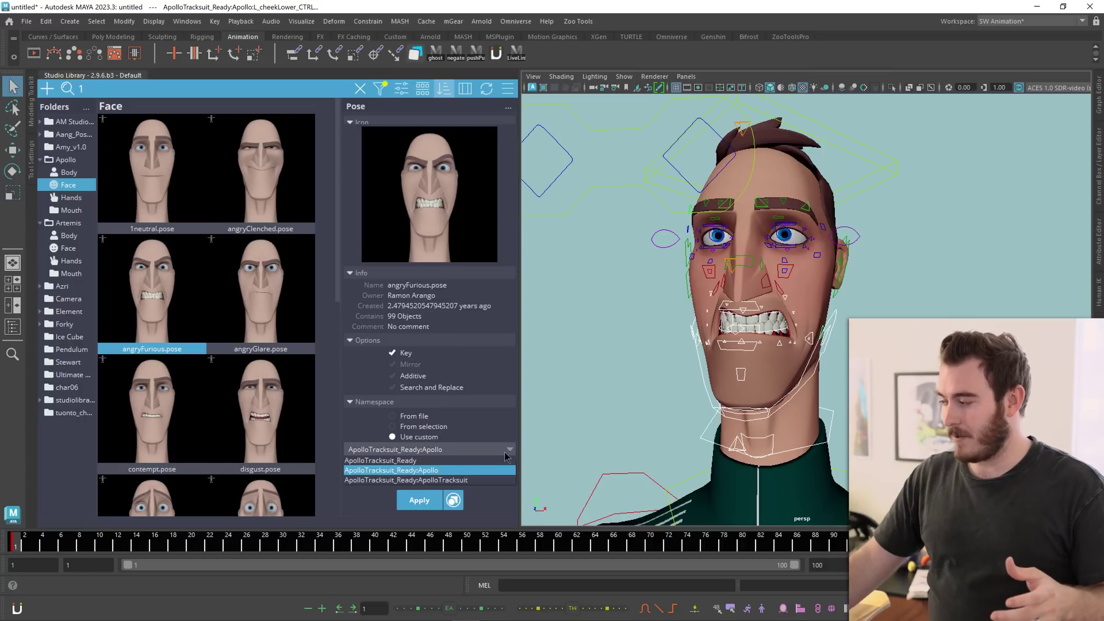
left_click(452, 472)
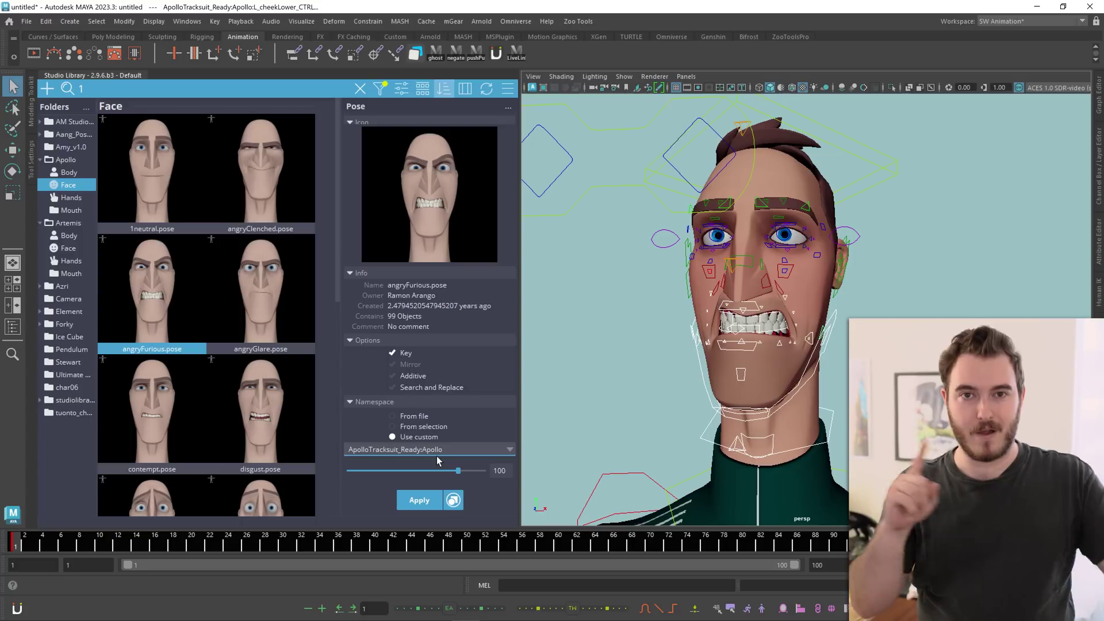
- Apply the angryGlare pose to Apollo's face, followed by the angryFurious pose reduced to a 75% blend
left_click(268, 304)
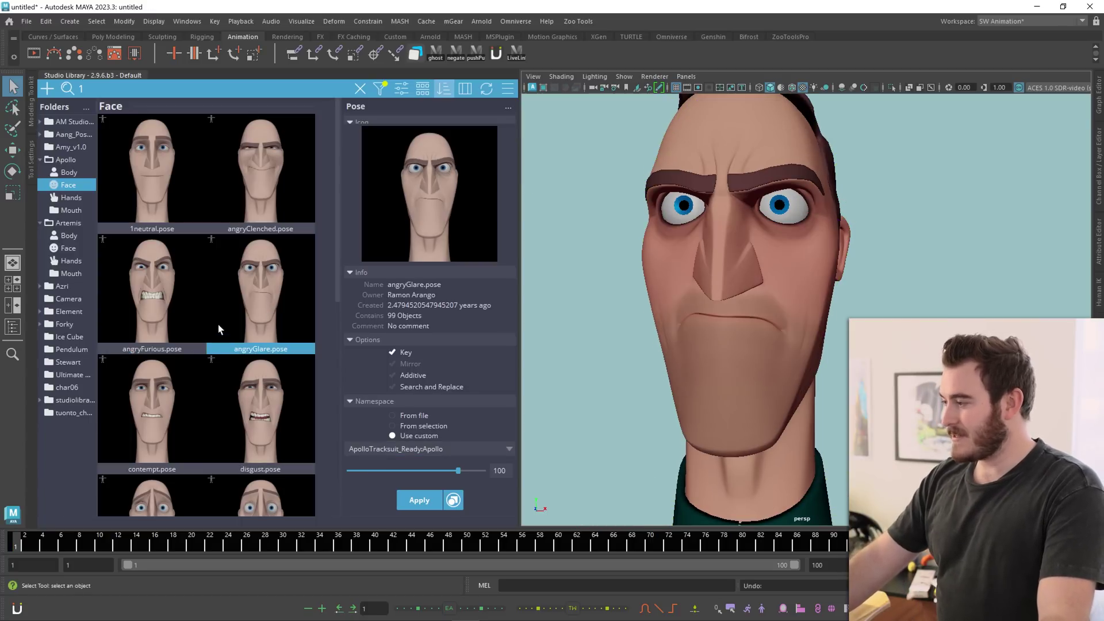
left_click(148, 293)
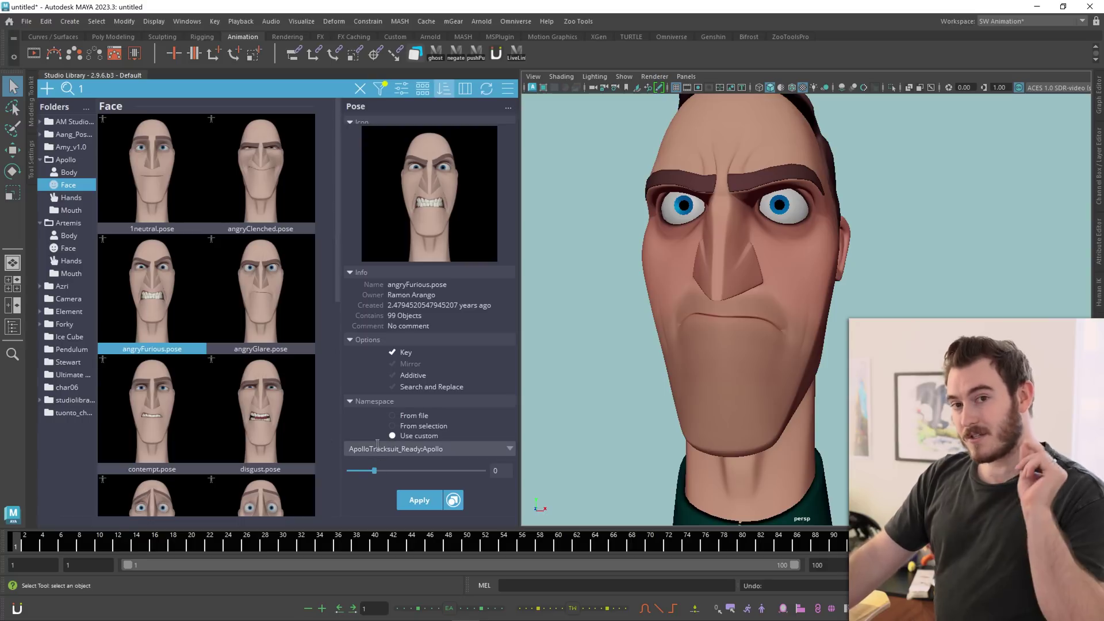
double_click(143, 269)
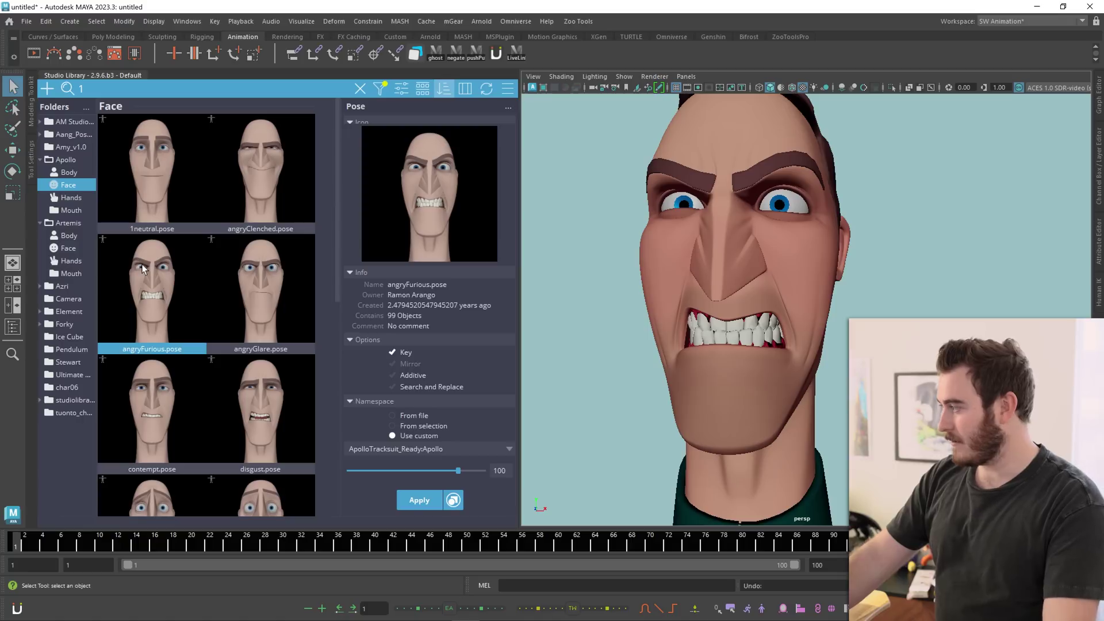
left_click_drag(458, 471, 436, 471)
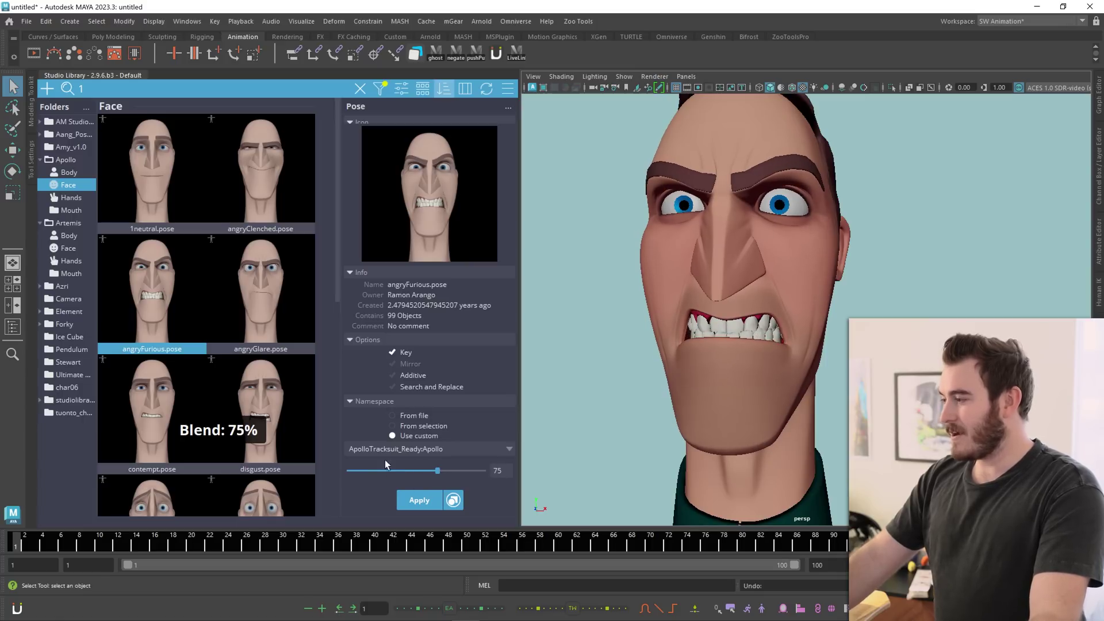
- Blend the fearScream pose into Apollo's face at 43%, followed by the disgust pose at 78%
left_click_drag(644, 327, 671, 330, "alt")
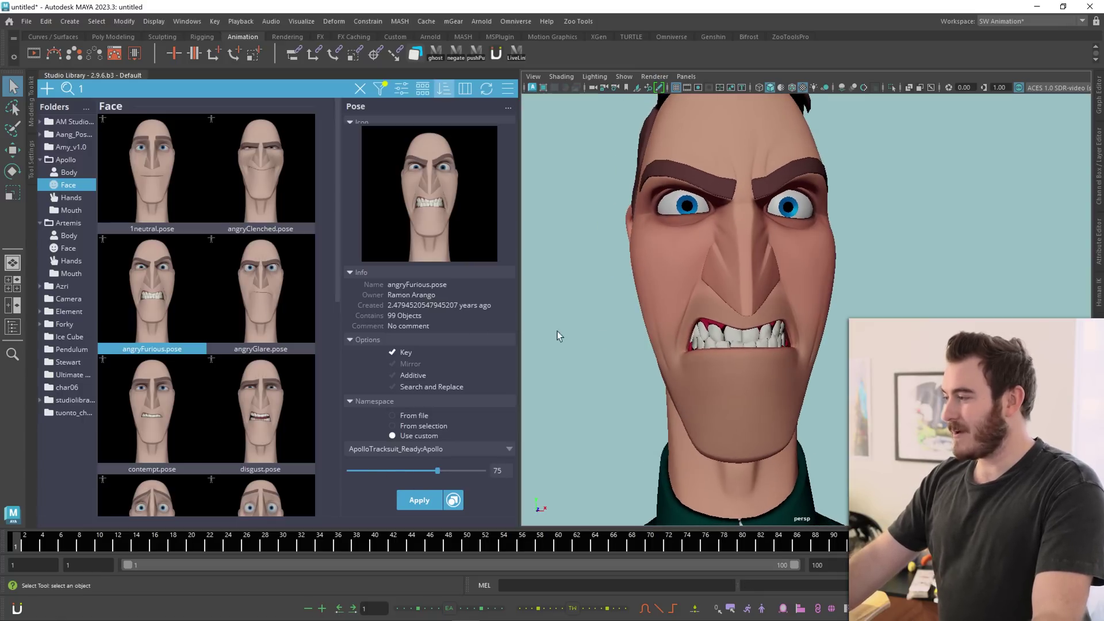
scroll(254, 296, "down", 3)
left_click(271, 385)
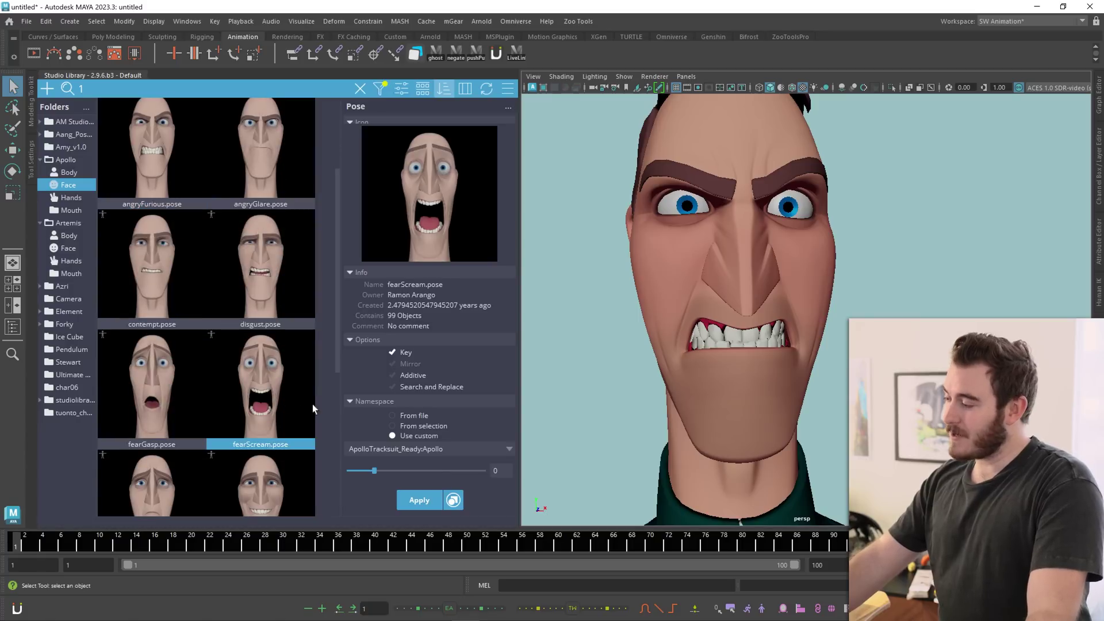
left_click_drag(375, 471, 412, 472)
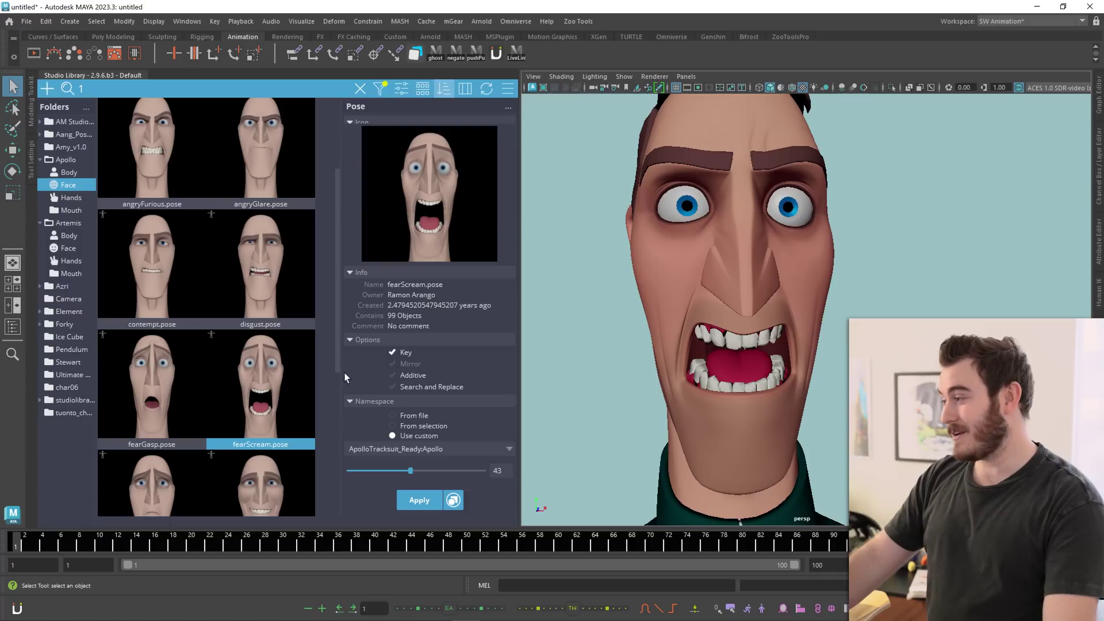
left_click(274, 272)
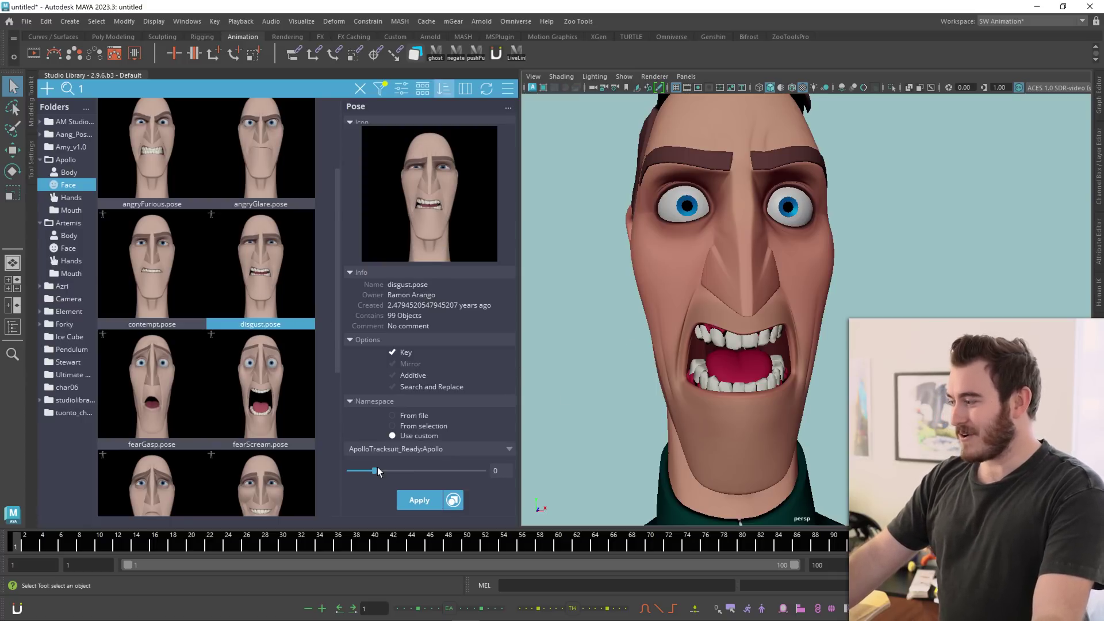
left_click_drag(378, 475, 440, 479)
- Exaggerate the fearScream pose on Apollo's face with a 130% blend, and invert it with a -30% blend
left_click(295, 395)
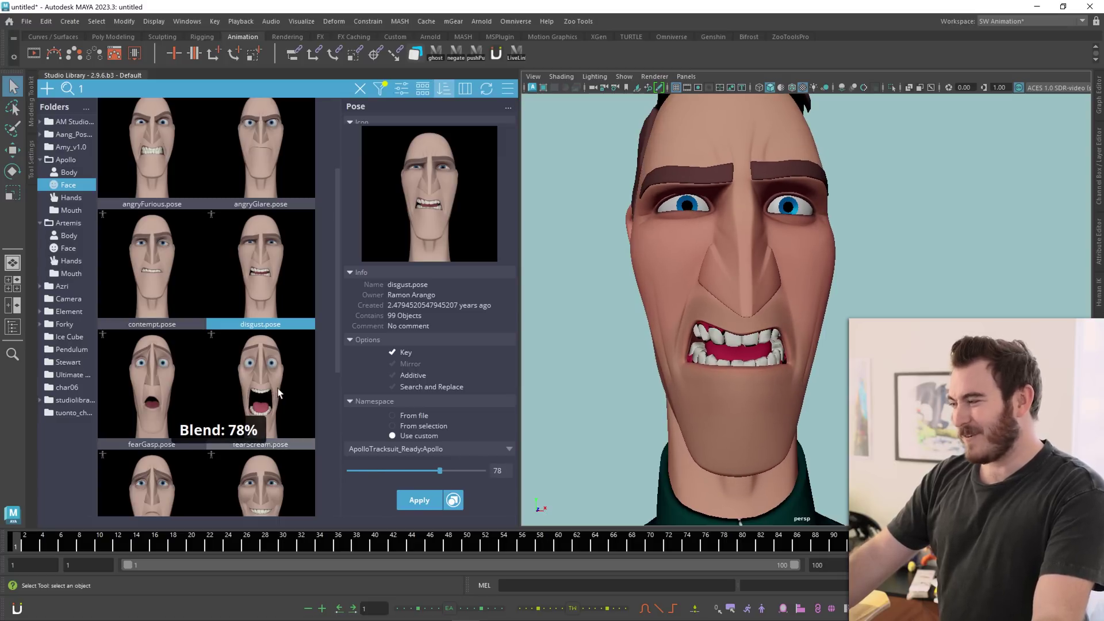
left_click_drag(377, 473, 487, 475)
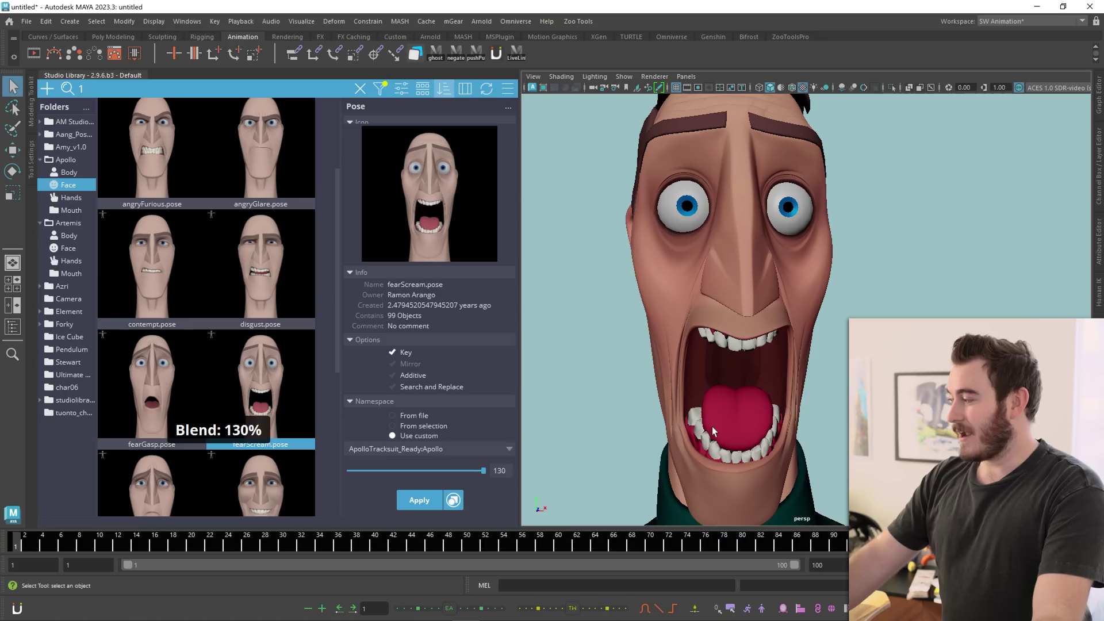
left_click_drag(713, 431, 748, 391, "alt")
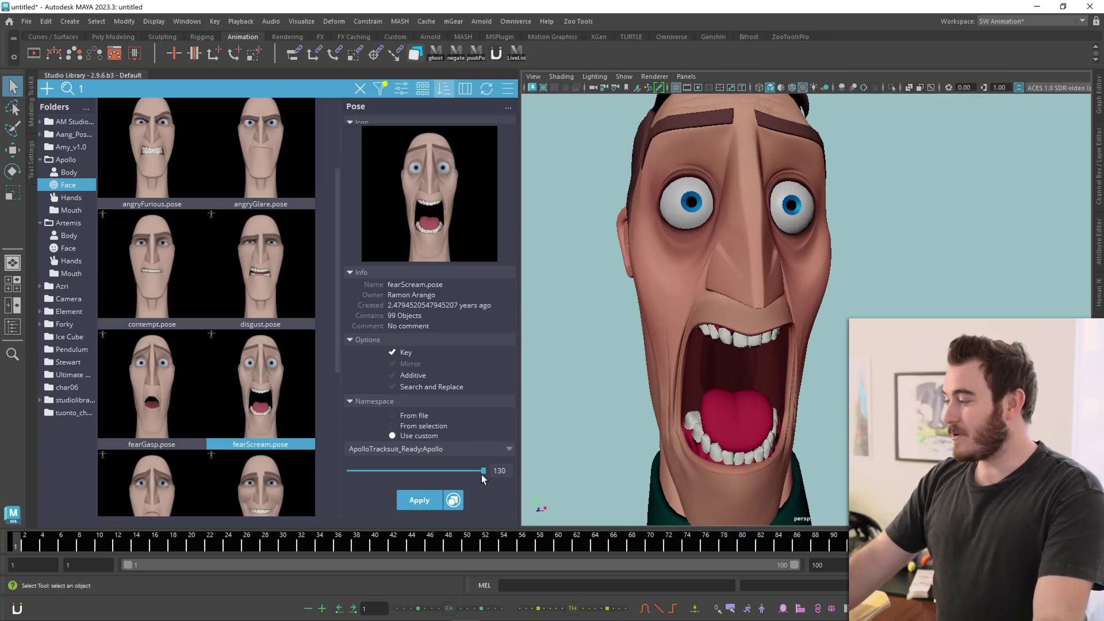
left_click_drag(484, 472, 348, 475)
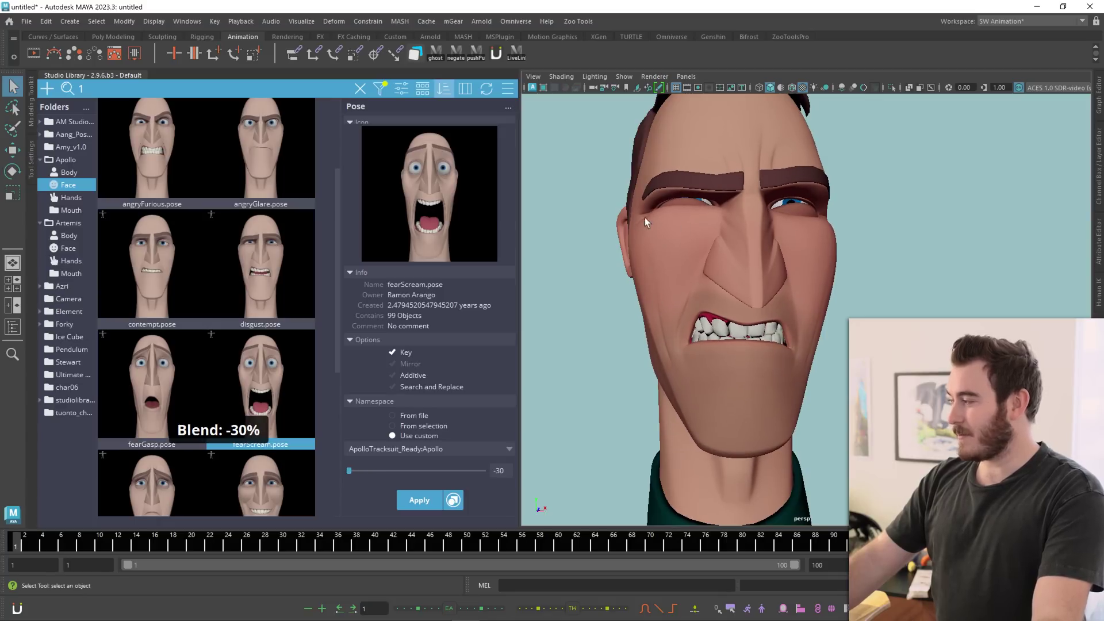
scroll(646, 222, "up", 3)
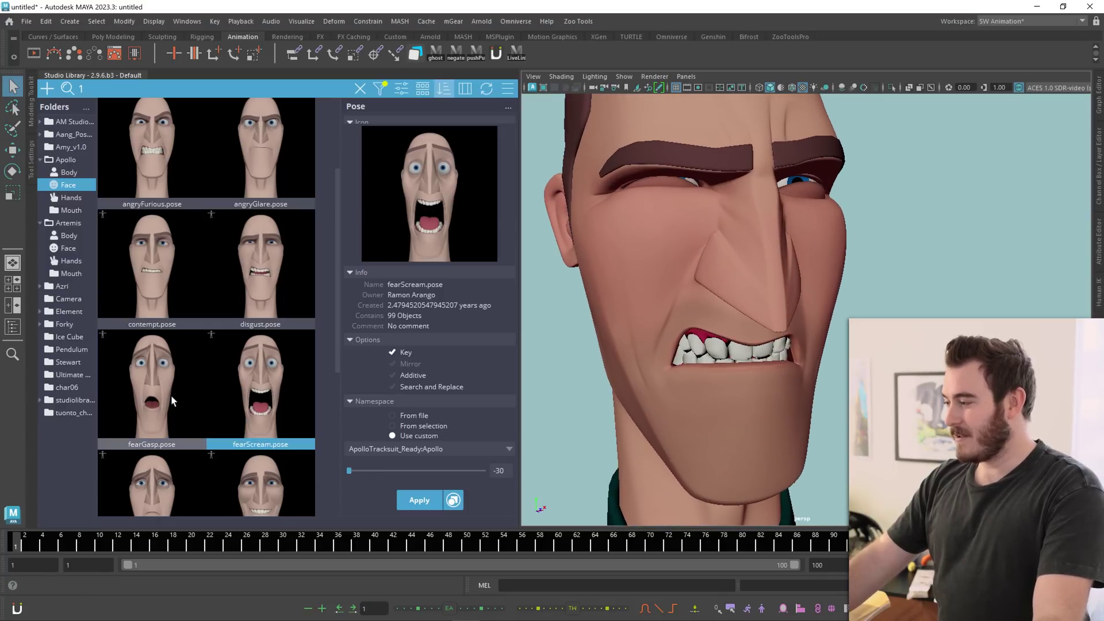
- Blend the fearGasp pose into Apollo's face at -30%, followed by the smile pose at -30%
left_click(153, 386)
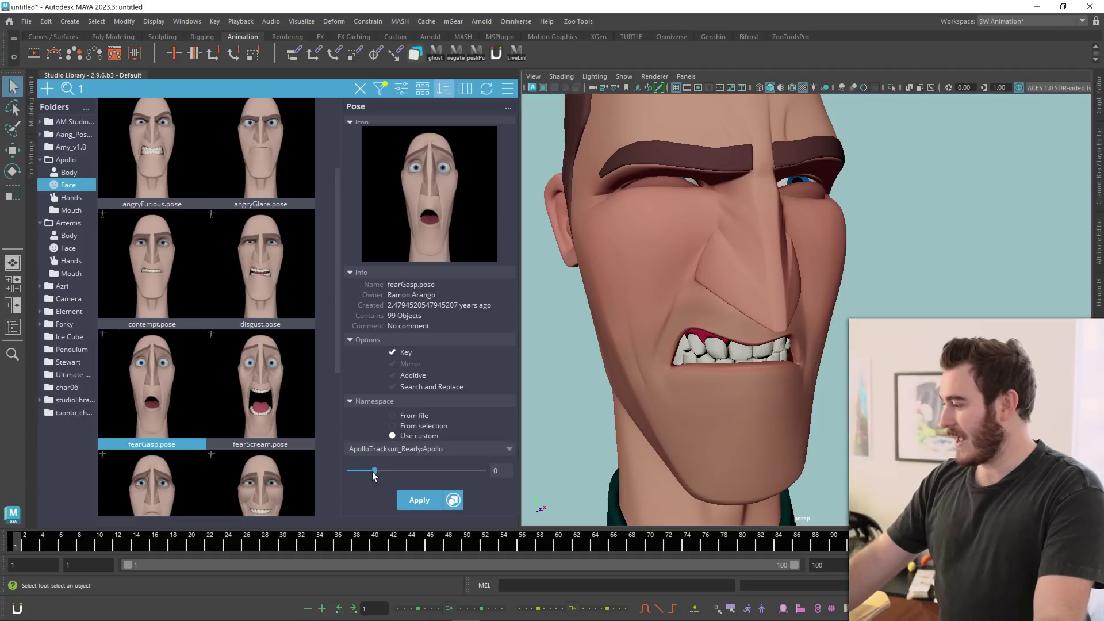
left_click_drag(372, 475, 297, 482)
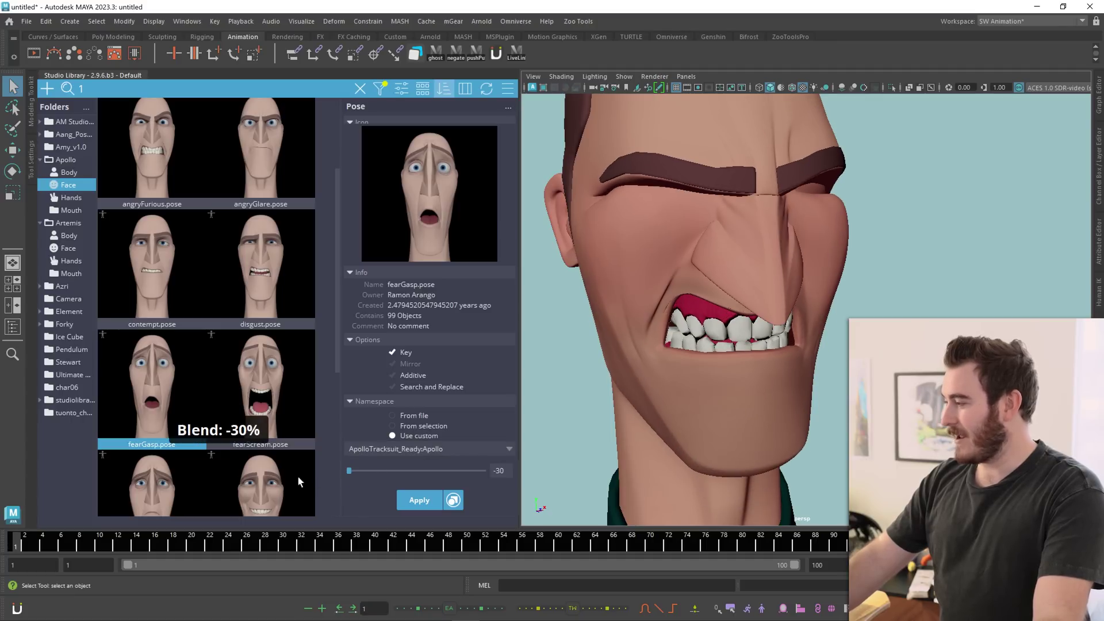
left_click(258, 478)
left_click_drag(377, 474, 288, 472)
left_click_drag(755, 343, 762, 333, "alt")
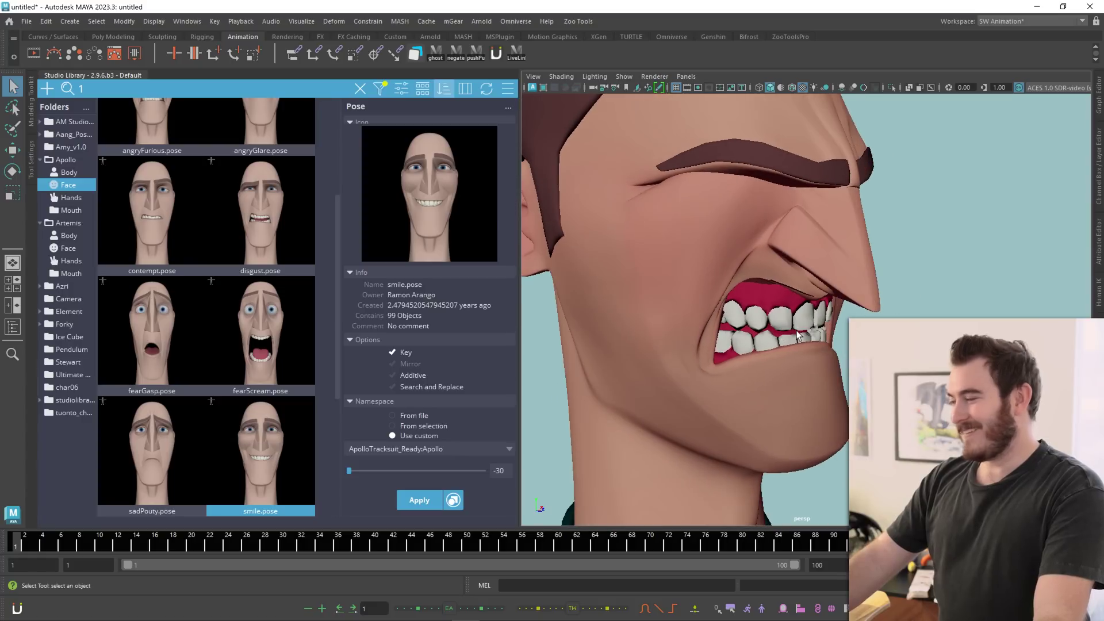
- Apply the smile pose to Apollo's face at full strength and blend the fearGasp pose over it at 78%
double_click(264, 435)
left_click_drag(812, 353, 777, 338, "alt")
scroll(777, 338, "down", 5)
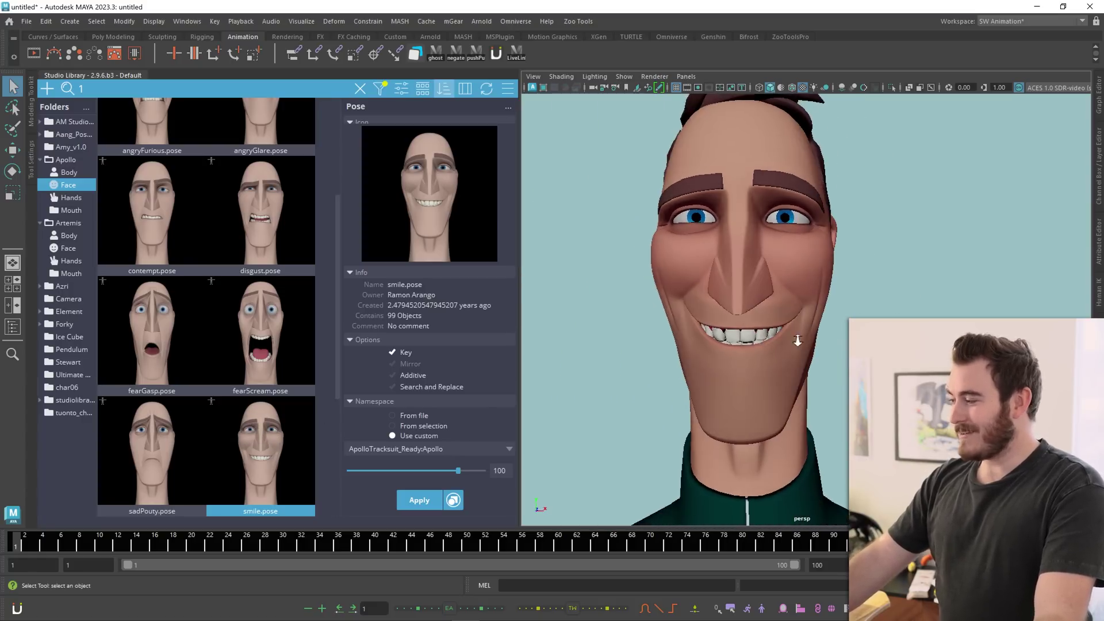
left_click(194, 451)
left_click(170, 369)
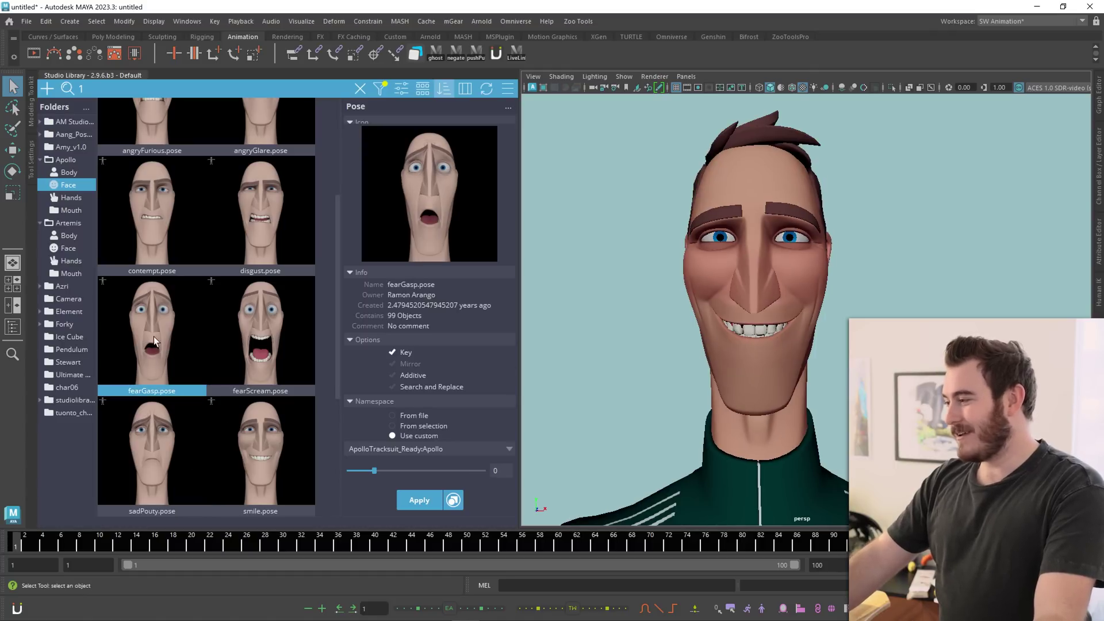
left_click_drag(377, 475, 436, 485)
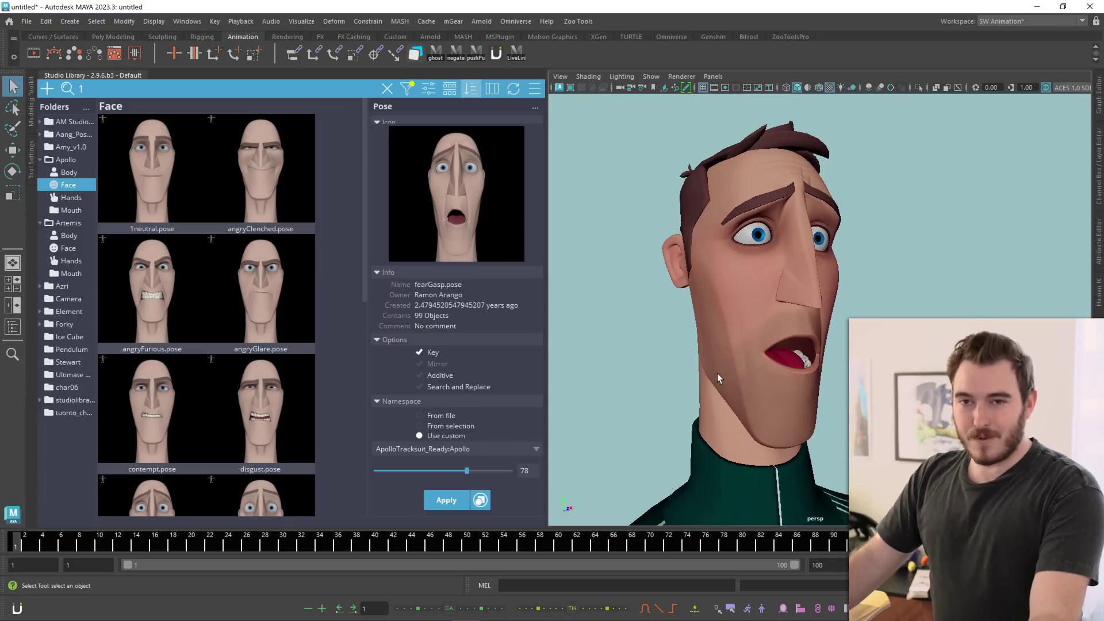
- Show the rig controls, select Apollo's jaw control and rotate it to close the mouth
left_click_drag(742, 370, 719, 379, "alt")
key("alt+1")
left_click_drag(729, 362, 814, 397, "alt")
left_click_drag(803, 450, 809, 446, "alt")
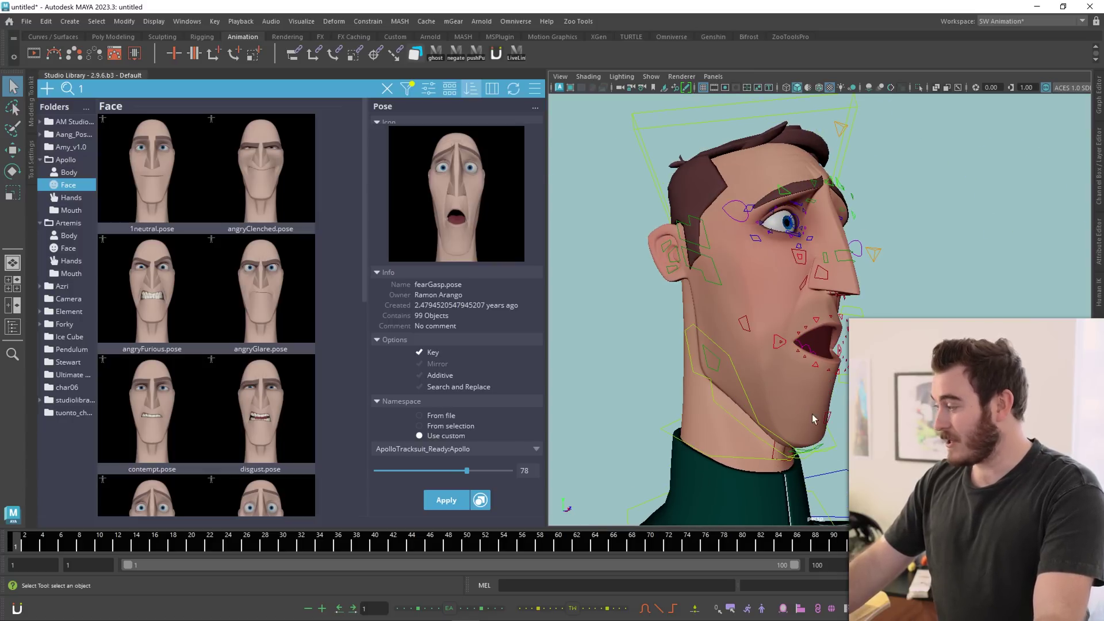
left_click(744, 389)
key("e")
left_click_drag(804, 404, 765, 345, "alt")
key("q")
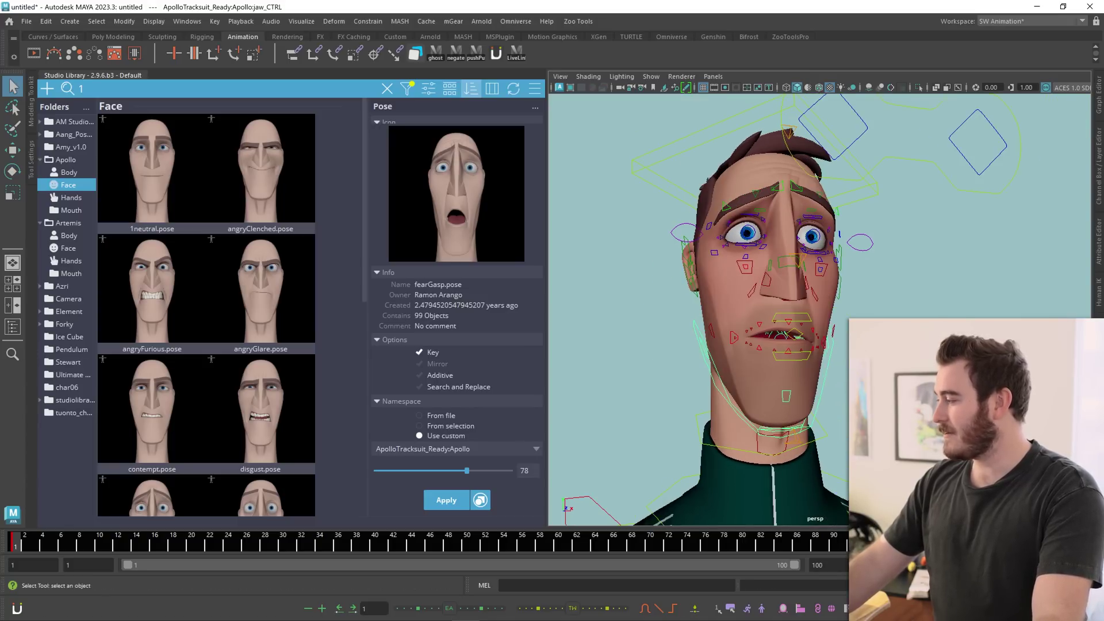
- Apply the closed, climb and fist poses from Apollo's Hands folder in turn to the right-hand controls
right_click_drag(765, 345, 793, 345, "alt")
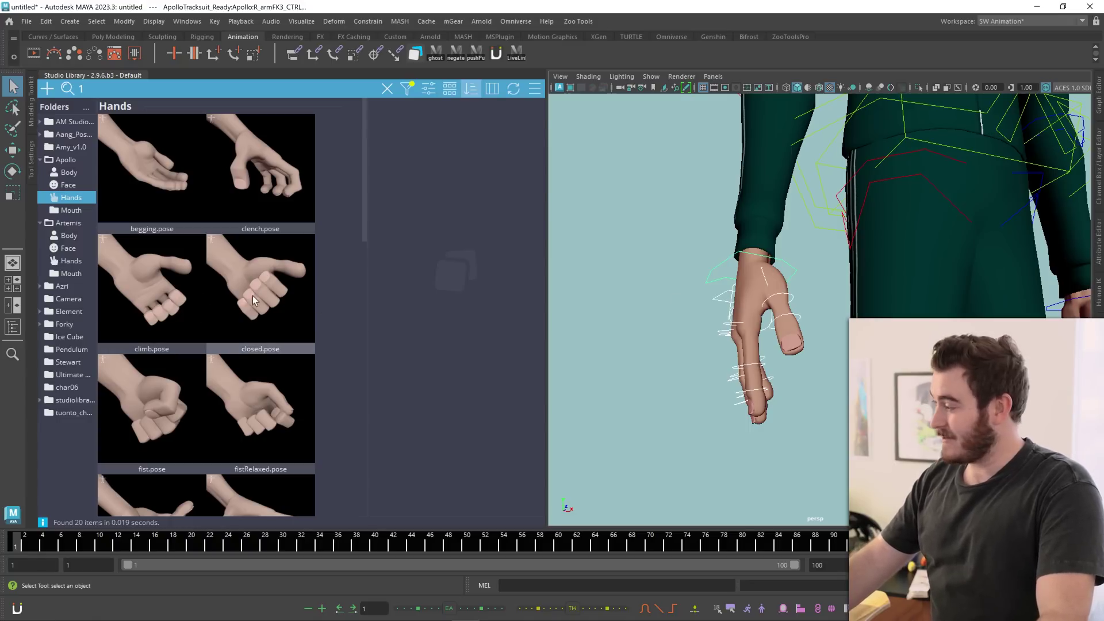
double_click(247, 284)
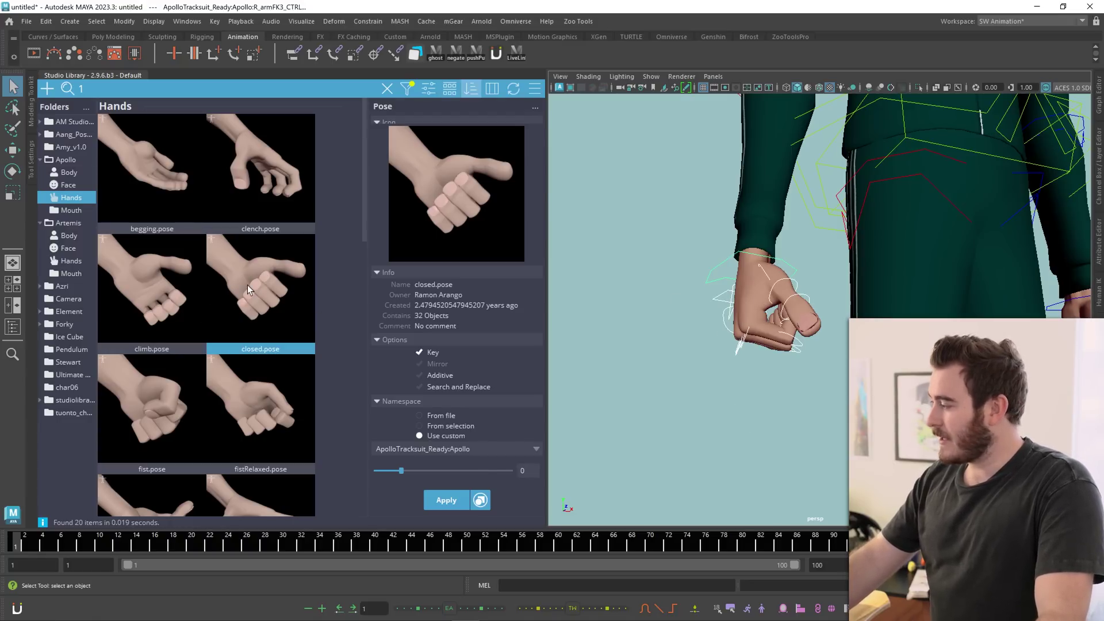
left_click_drag(748, 287, 827, 341, "alt")
double_click(140, 288)
double_click(151, 407)
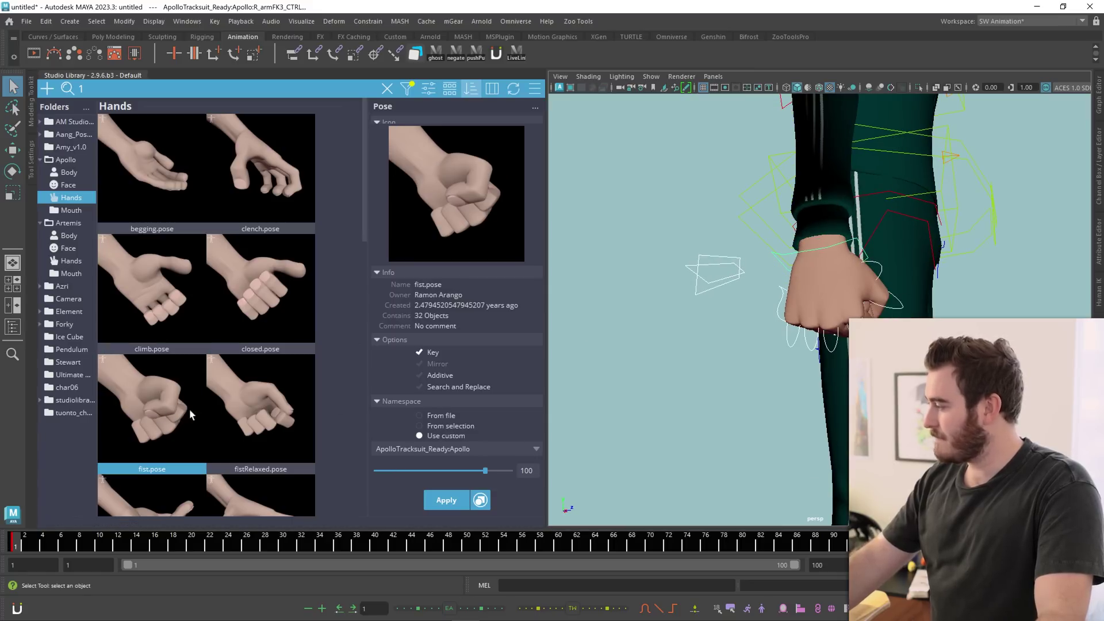
left_click_drag(719, 322, 767, 336, "alt")
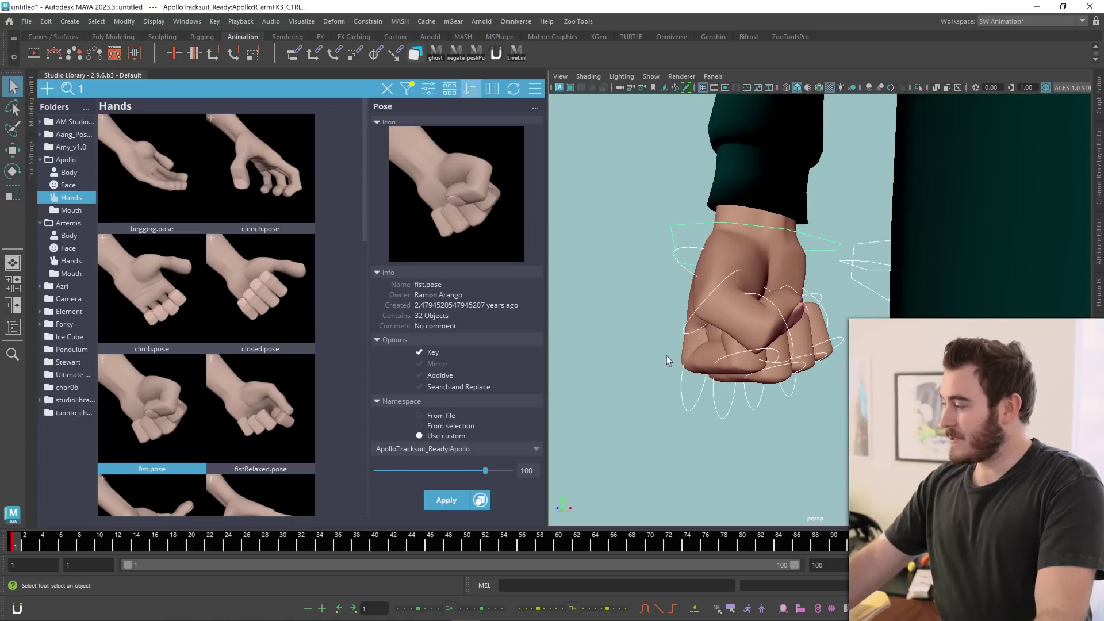
- Apply the fistRelaxed pose to the right hand and blend it partway toward the fist pose
double_click(264, 402)
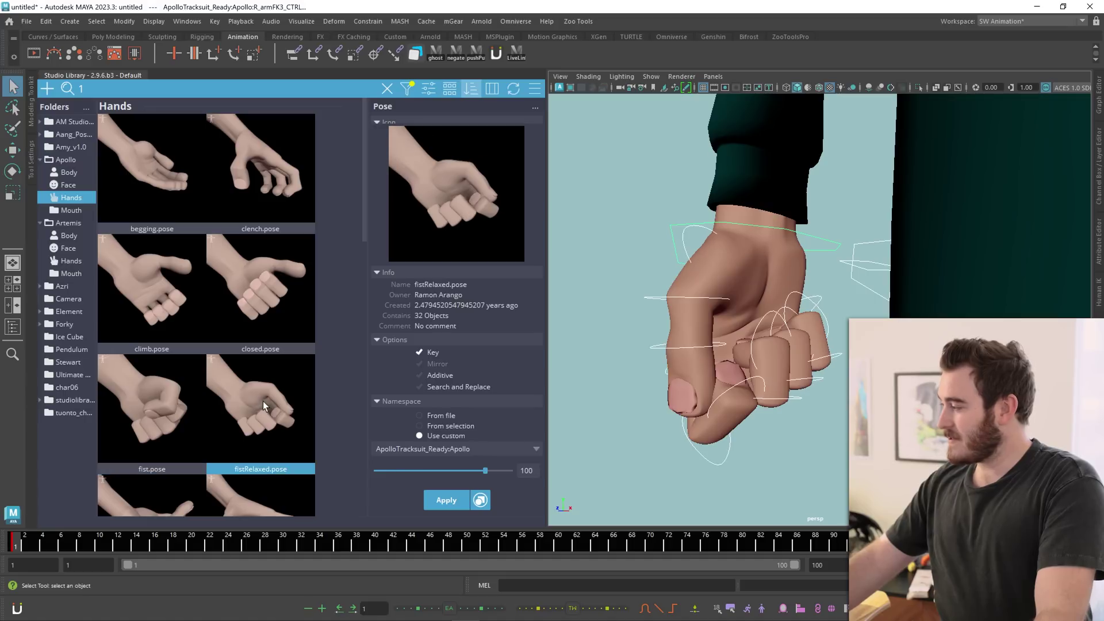
left_click(161, 403)
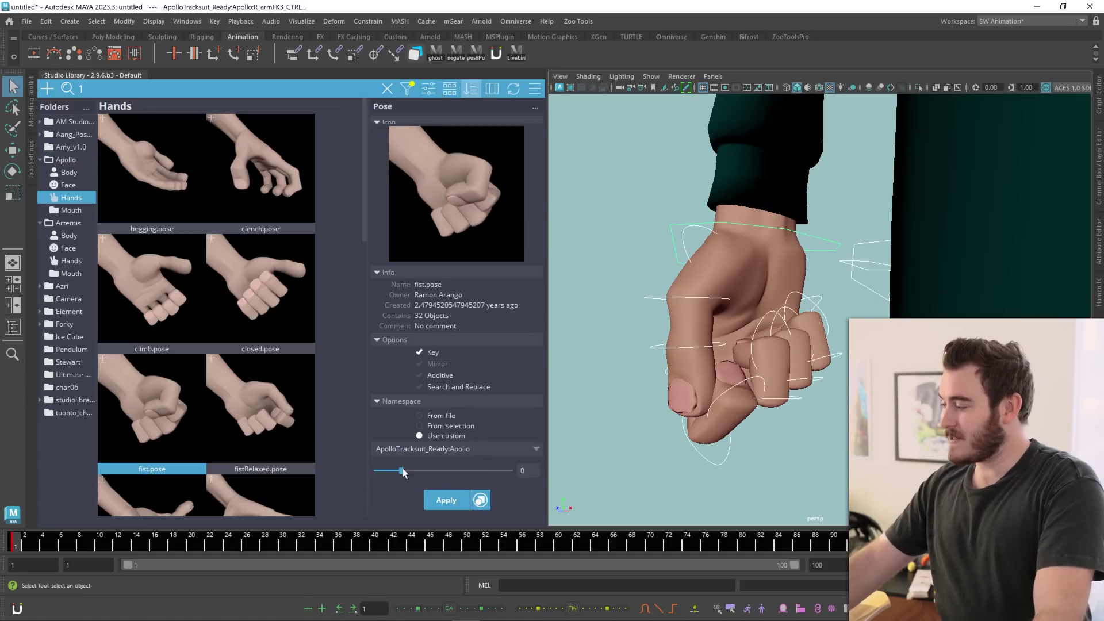
left_click_drag(403, 470, 445, 472)
- Select the control at the base of the right thumb and rotate it to refine the fist
left_click_drag(838, 348, 700, 302, "alt")
left_click(682, 297)
key("e")
left_click(677, 300)
left_click_drag(693, 305, 760, 437)
key("q")
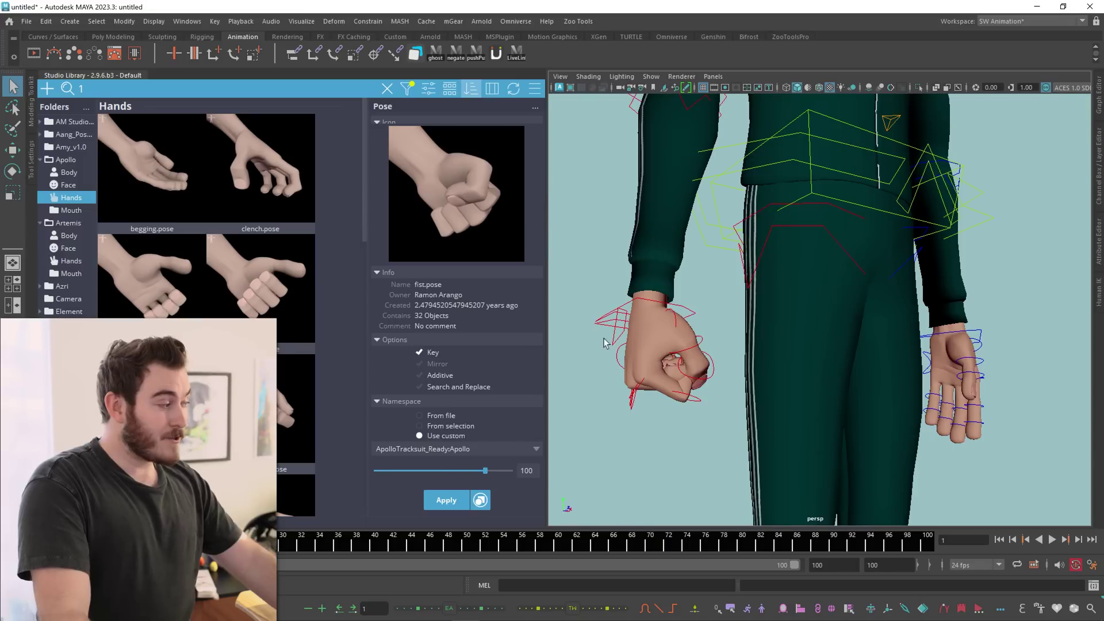
- Clear the right-hand control selection and apply the clench pose from Apollo's Hands folder with nothing selected
left_click_drag(569, 297, 704, 412)
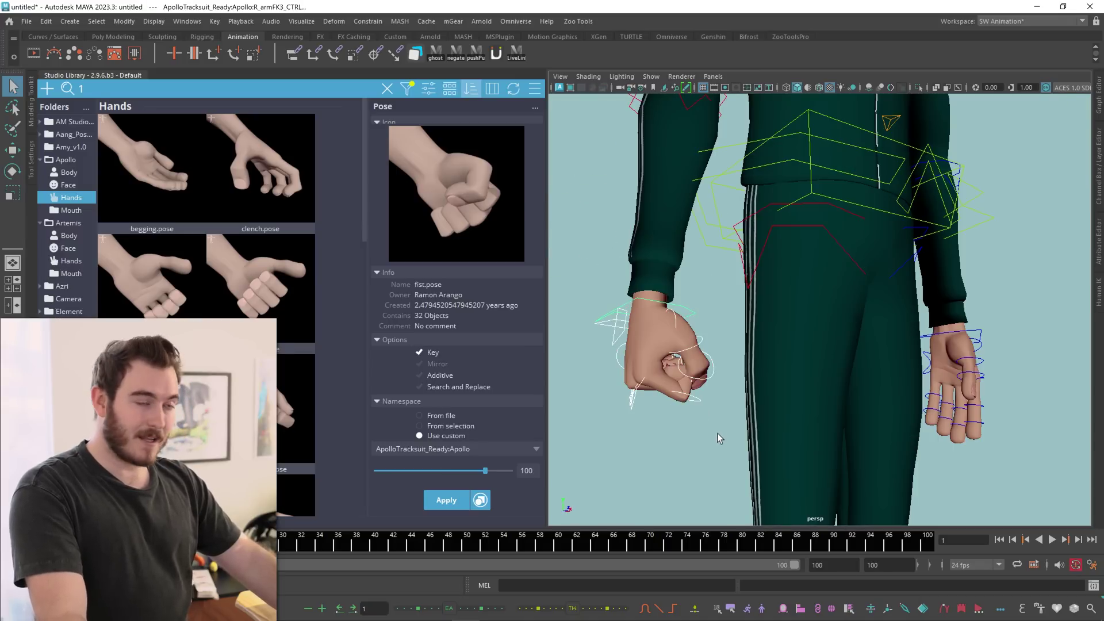
left_click(675, 431)
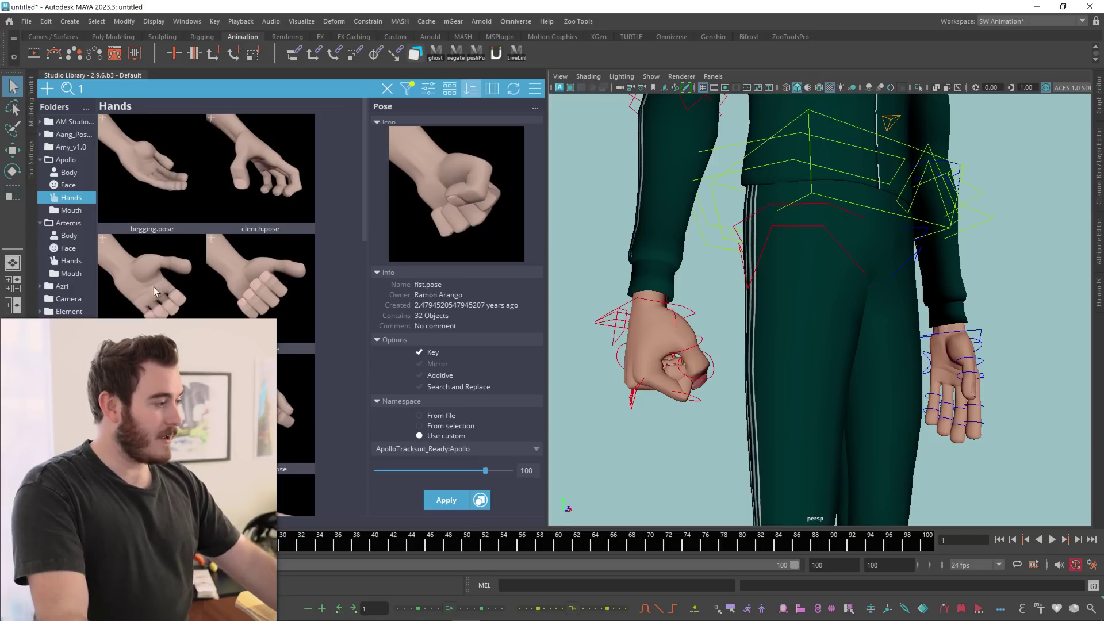
left_click(247, 168)
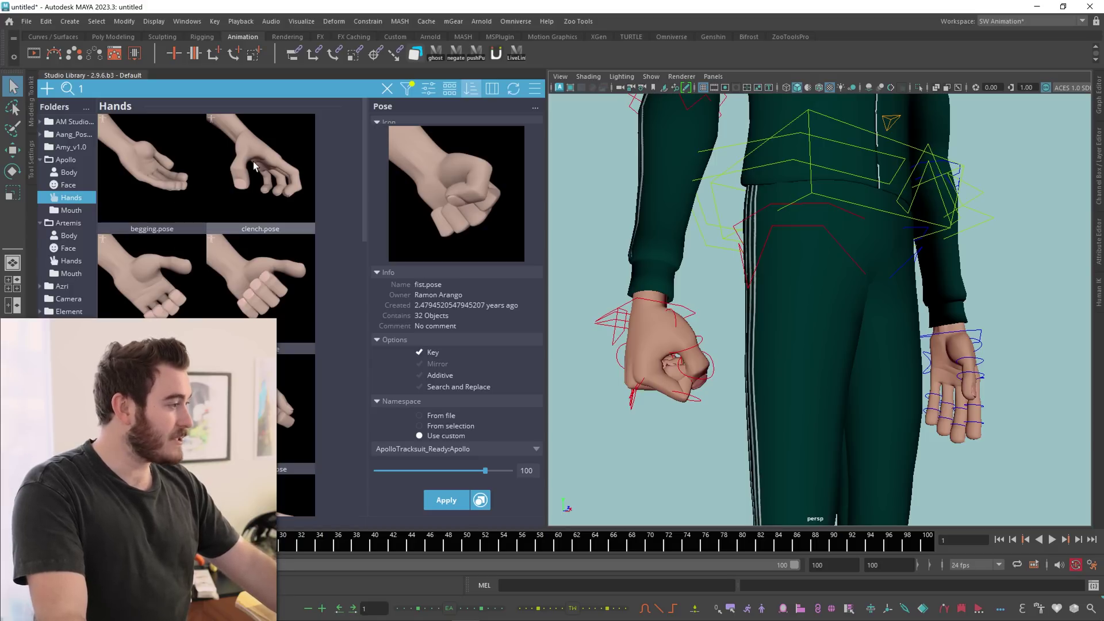
double_click(251, 161)
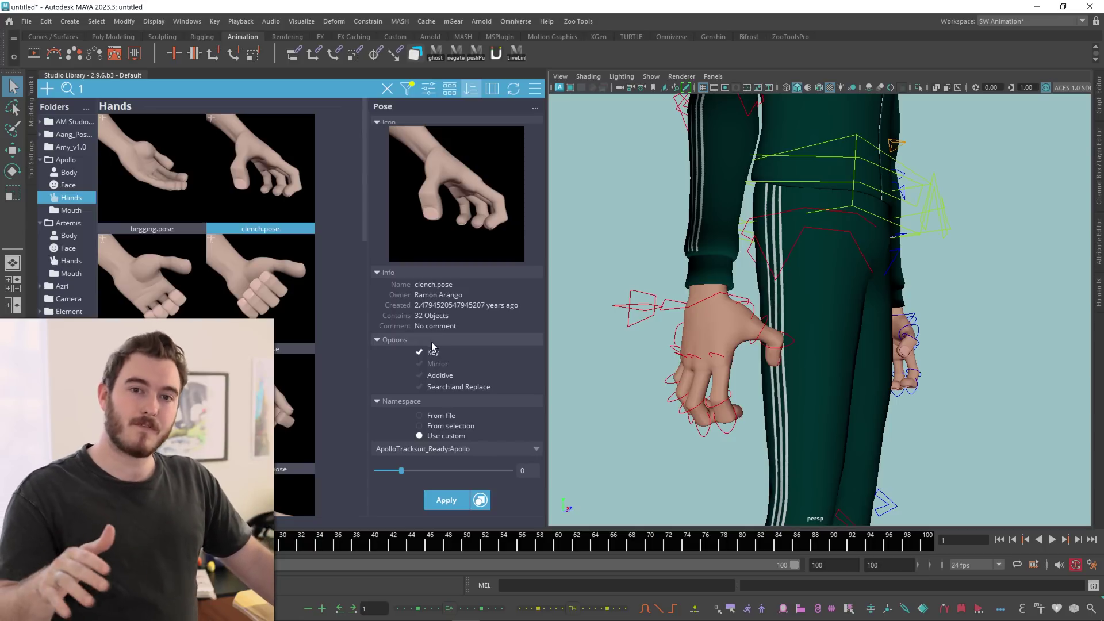
- Select the finger and thumb controls of Apollo's right hand, leaving the wrist control out of the selection
left_click(271, 277)
left_click(273, 205)
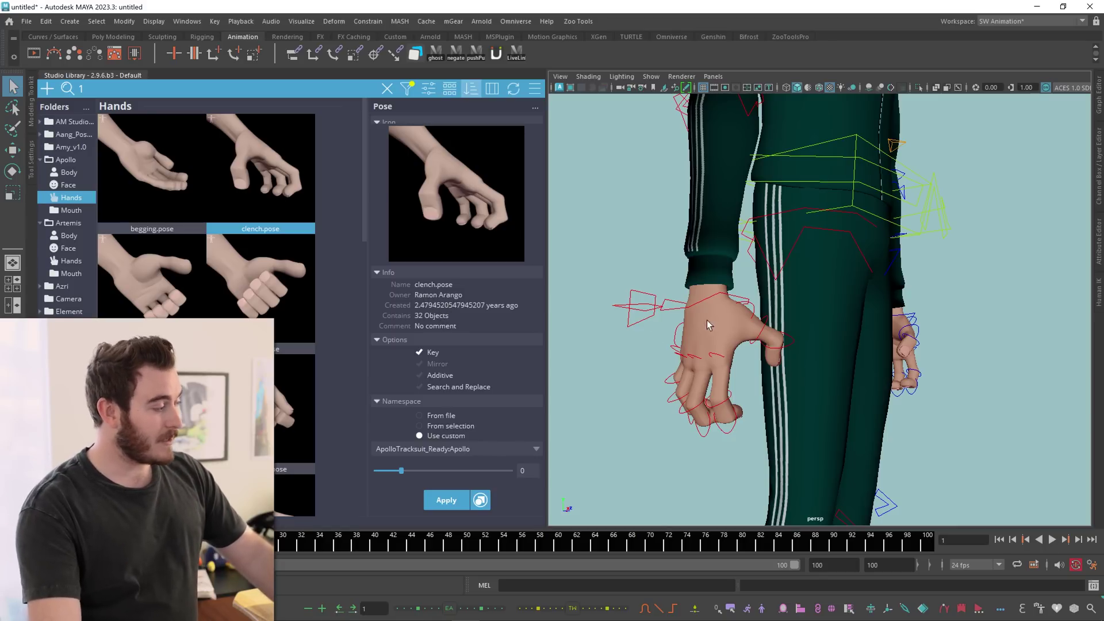
left_click_drag(795, 313, 664, 428)
left_click_drag(669, 292, 643, 319, "ctrl")
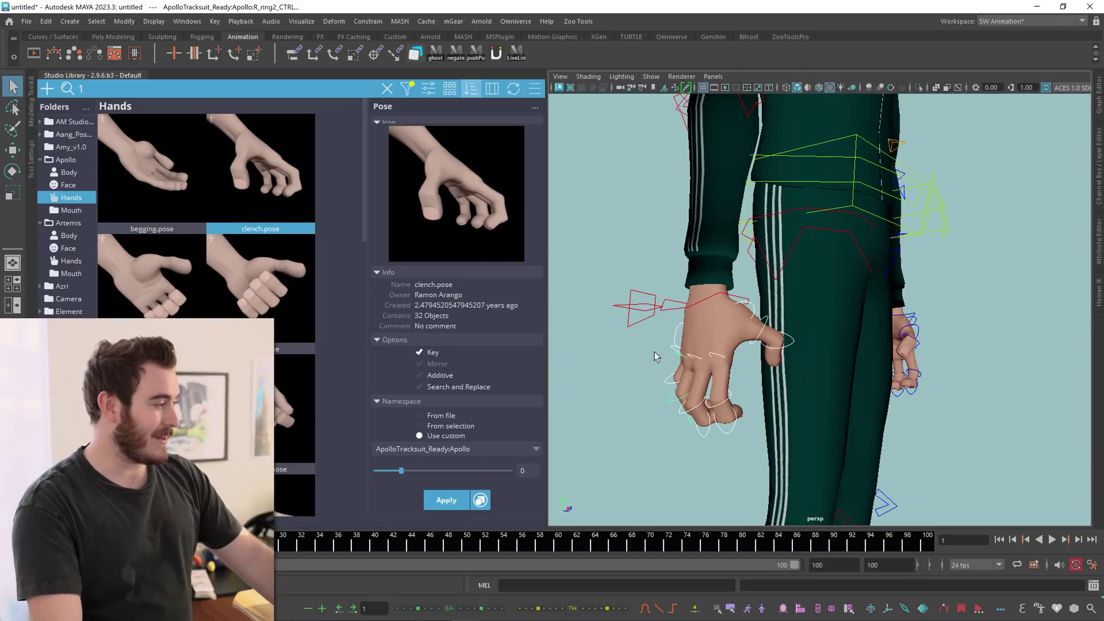
- Select the right-hand controls including the wrist, apply the climb pose from Apollo's Hands folder at 100, and clear the selection
left_click_drag(909, 351, 830, 343, "alt")
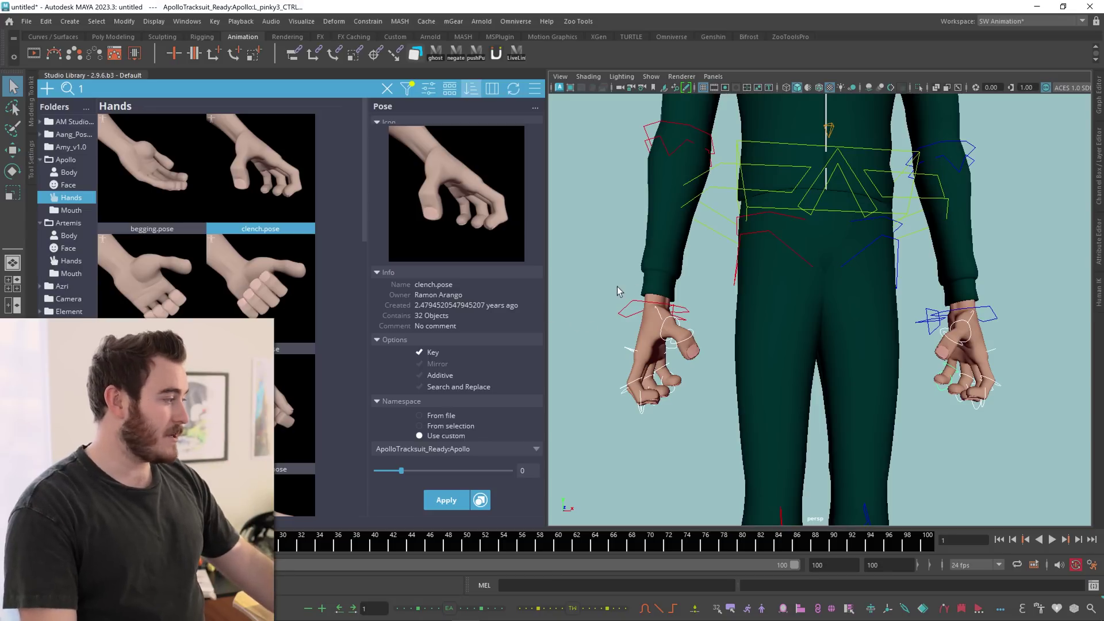
left_click(624, 308)
left_click(135, 286)
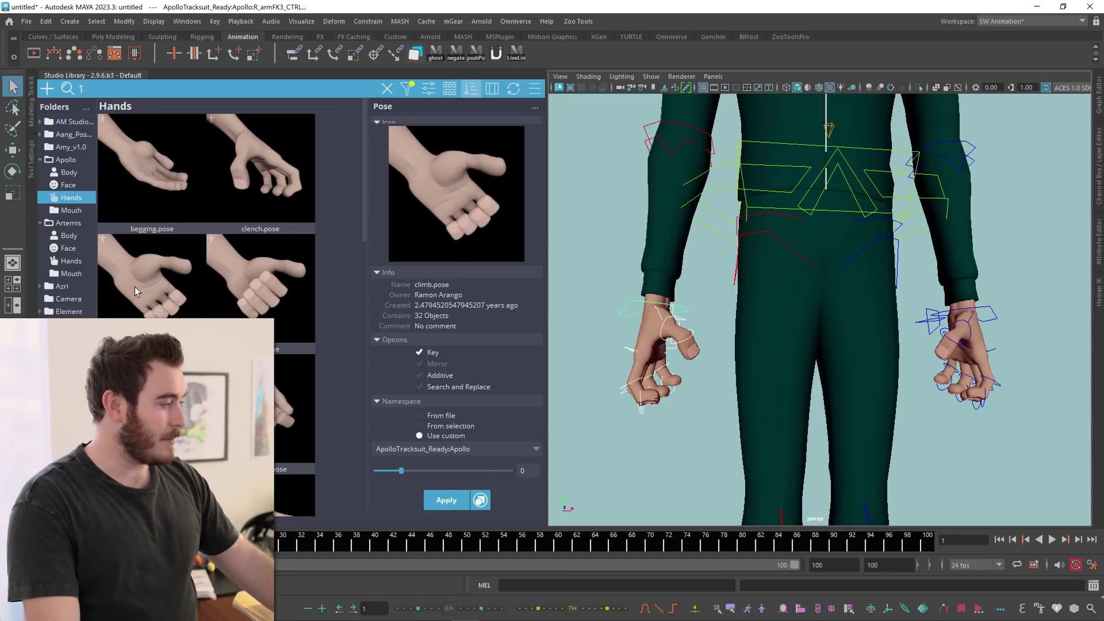
double_click(134, 286)
scroll(748, 231, "down", 5)
middle_click_drag(742, 231, 785, 386, "alt")
middle_click_drag(851, 259, 822, 303, "alt")
left_click(822, 304)
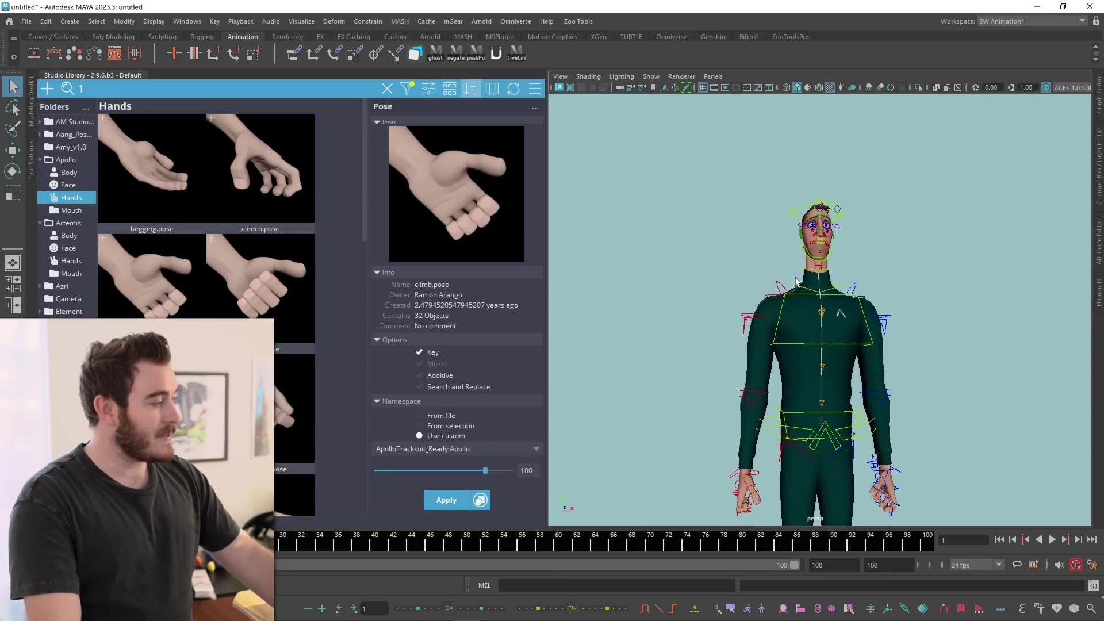
- Apply the closed pose, reselect the right-hand controls, and apply another pose from Apollo's Hands folder to them
scroll(822, 304, "up", 4)
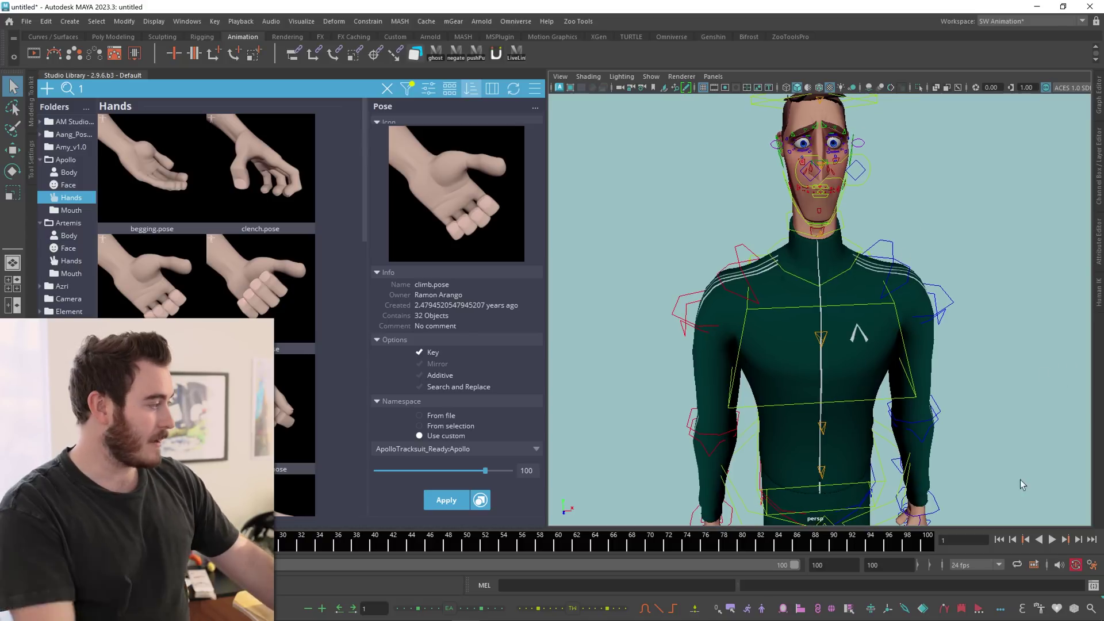
middle_click_drag(817, 462, 813, 305, "alt")
scroll(767, 333, "up", 3)
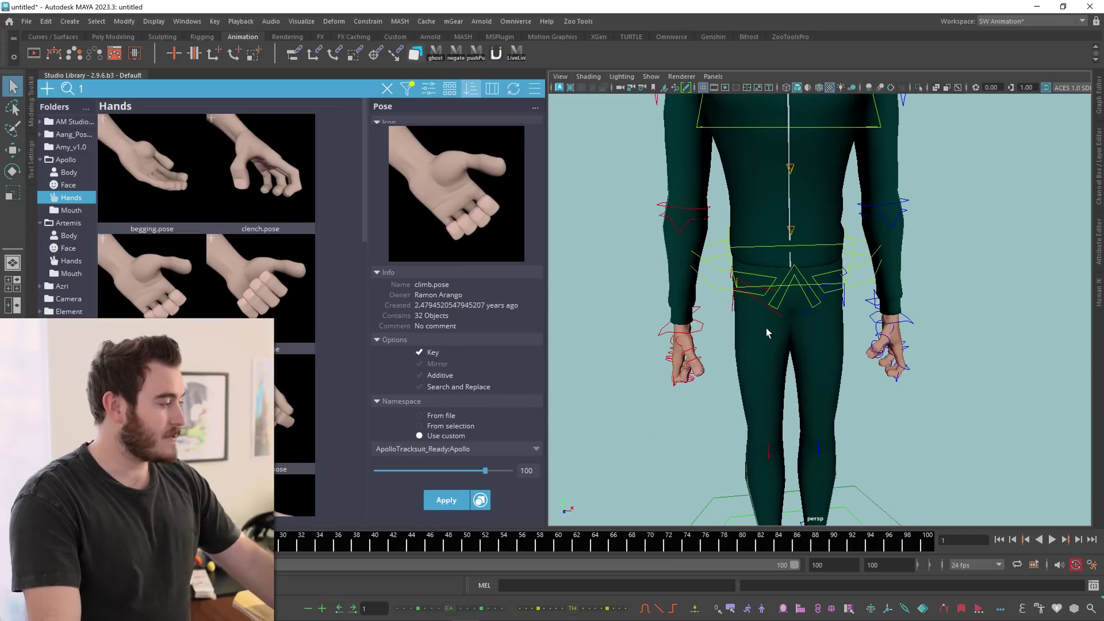
double_click(303, 319)
left_click_drag(625, 336, 709, 405)
scroll(242, 391, "down", 2)
double_click(247, 385)
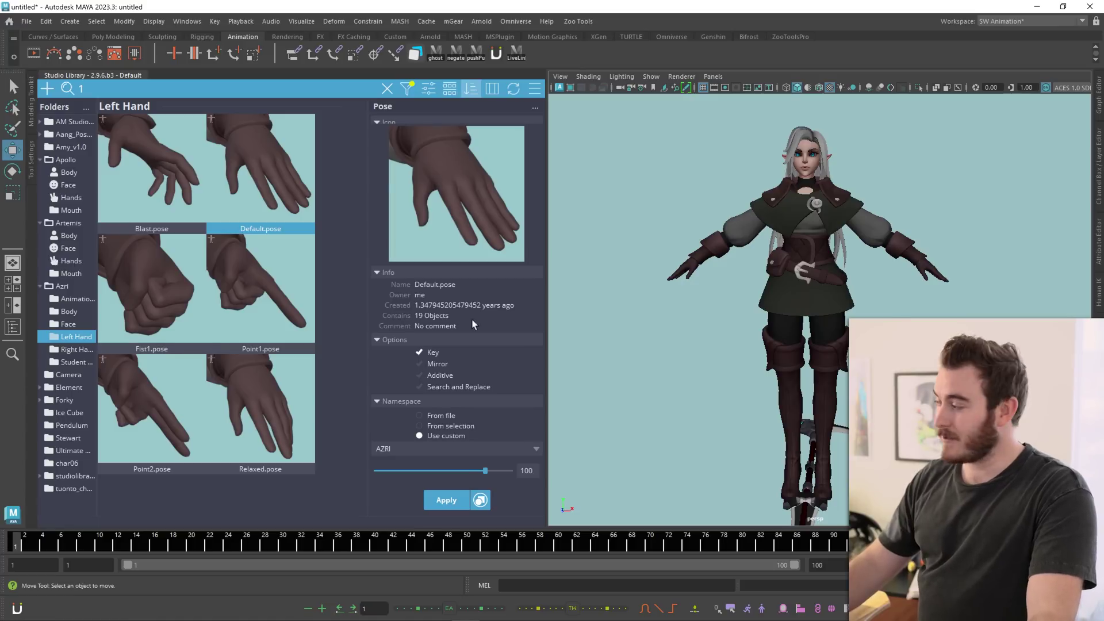
- Compare Azri's Right Hand and Left Hand folders, and choose the Blast and Default poses of the left hand in turn
left_click(77, 349)
left_click(76, 337)
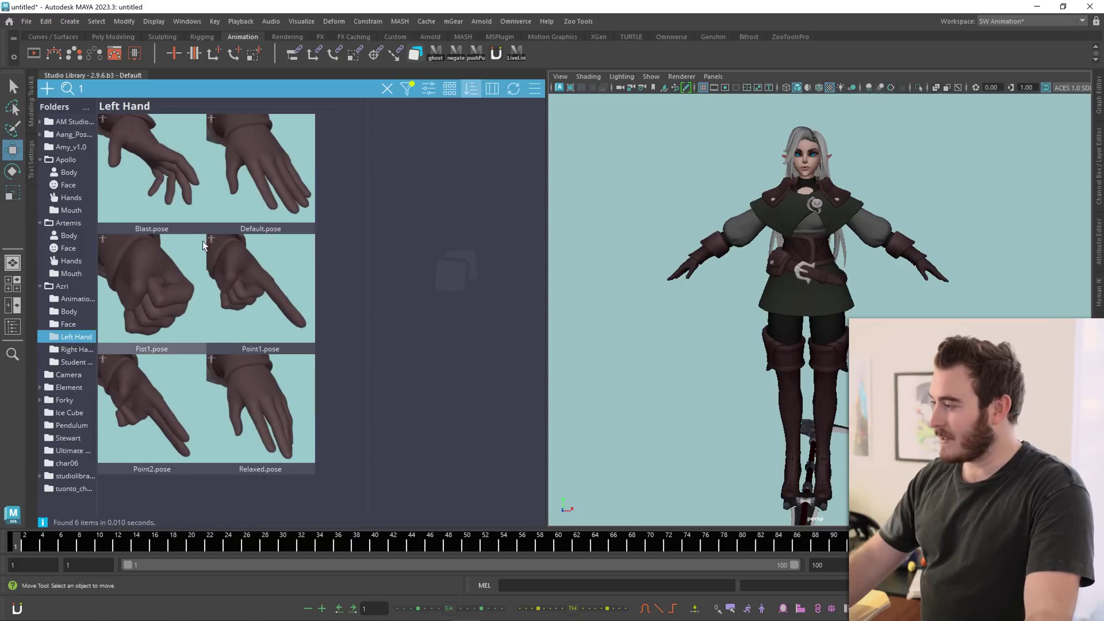
left_click(186, 196)
left_click(216, 214)
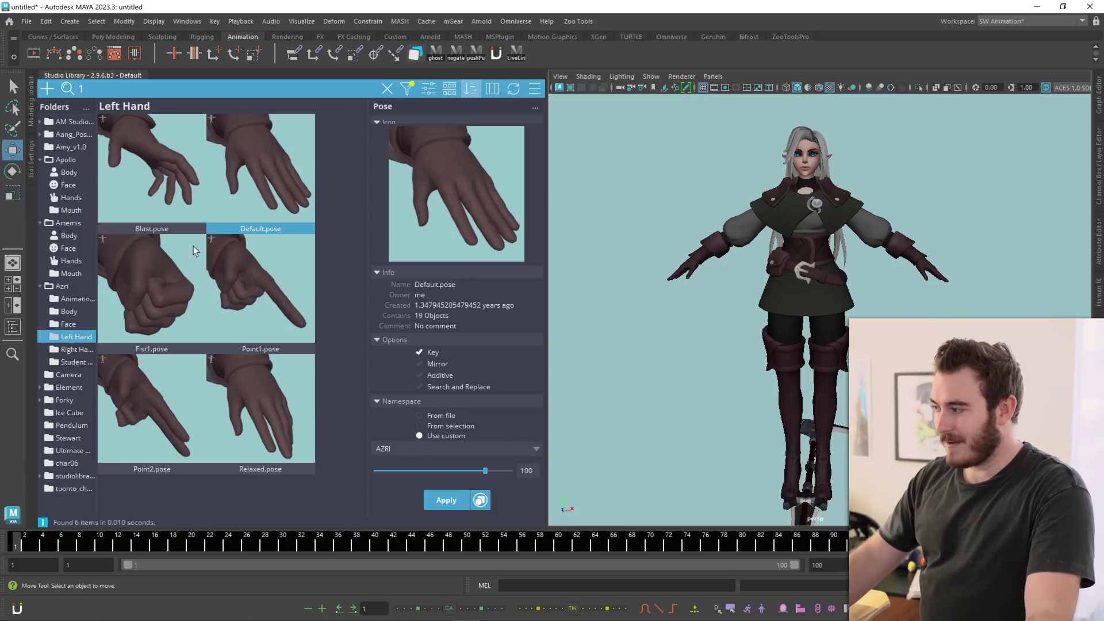
- Apply the Blast pose from Azri's Right Hand folder and reset the hand with the RigDefault pose
left_click(76, 349)
left_click(137, 200)
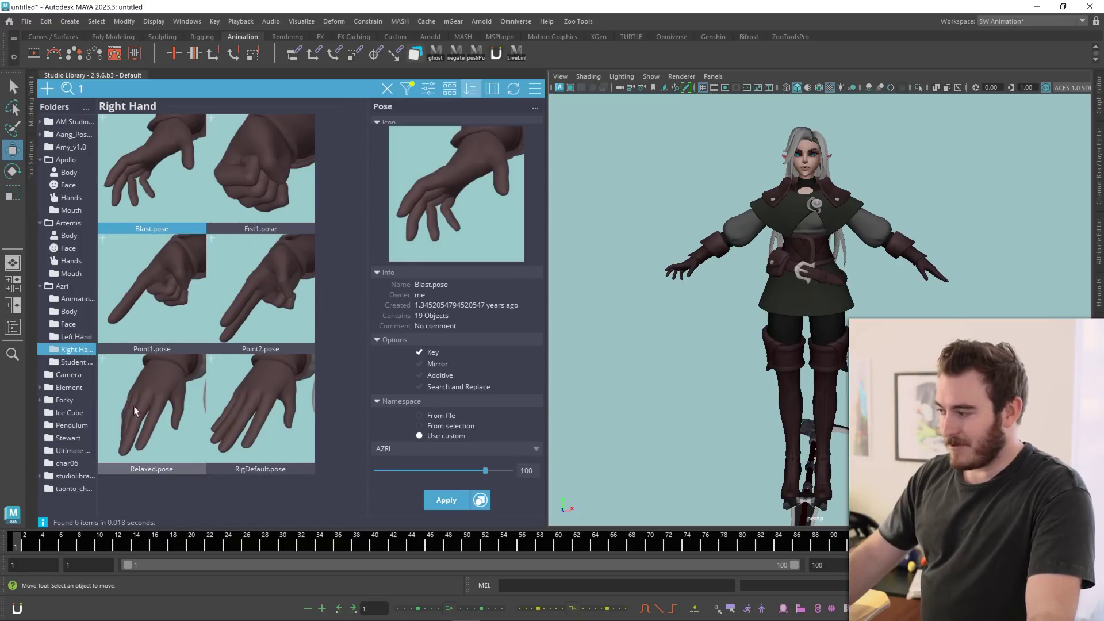
left_click(260, 409)
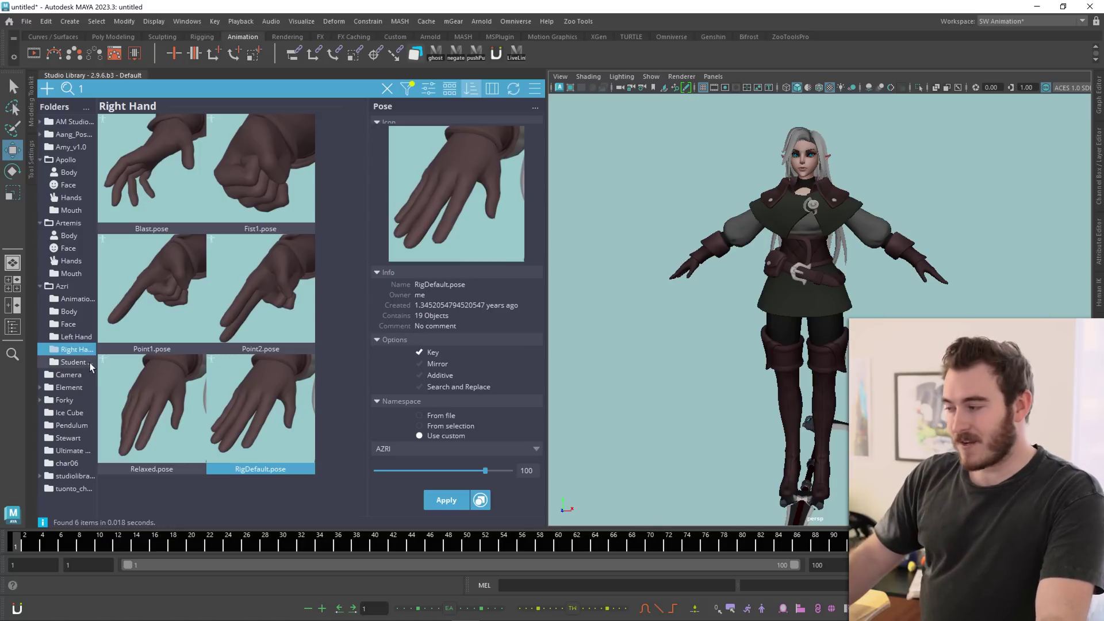
- Apply the Blast pose from Azri's Left Hand folder and reset the hand with the Default pose
left_click(81, 338)
left_click(155, 185)
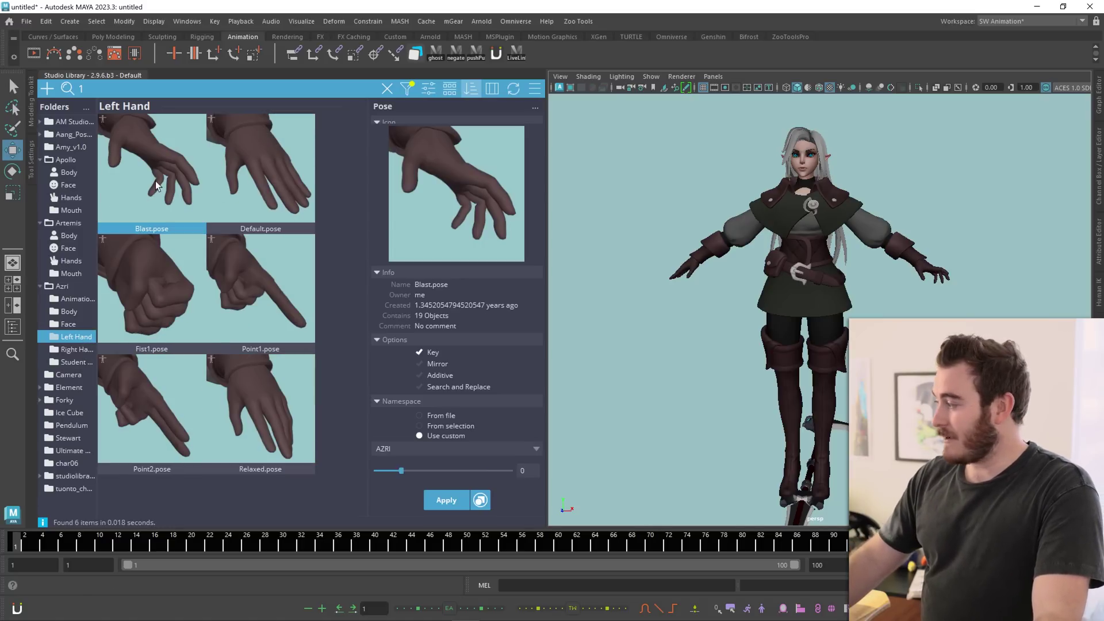
left_click(240, 202)
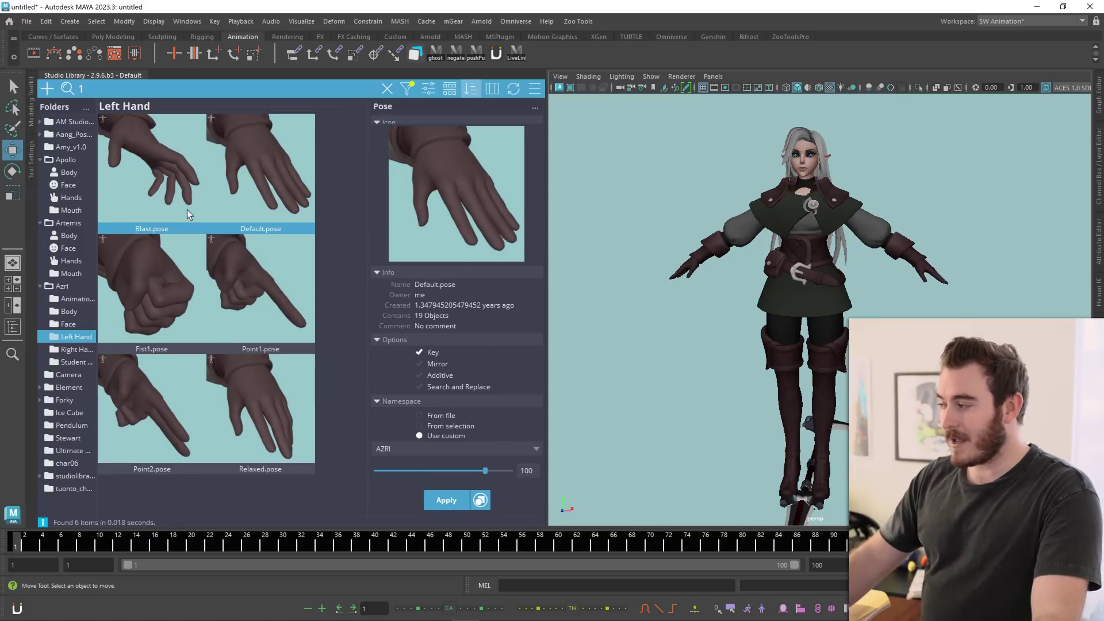
- Turn on the Mirror option for Azri's left-hand Blast pose and open the choice of new library items
left_click(171, 211)
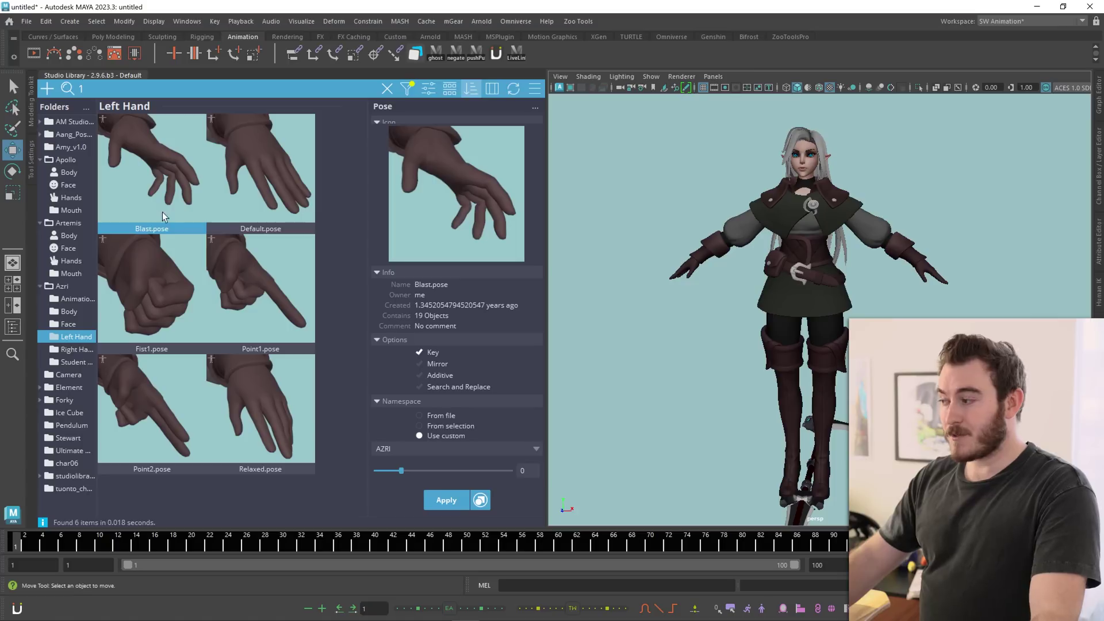
left_click(419, 364)
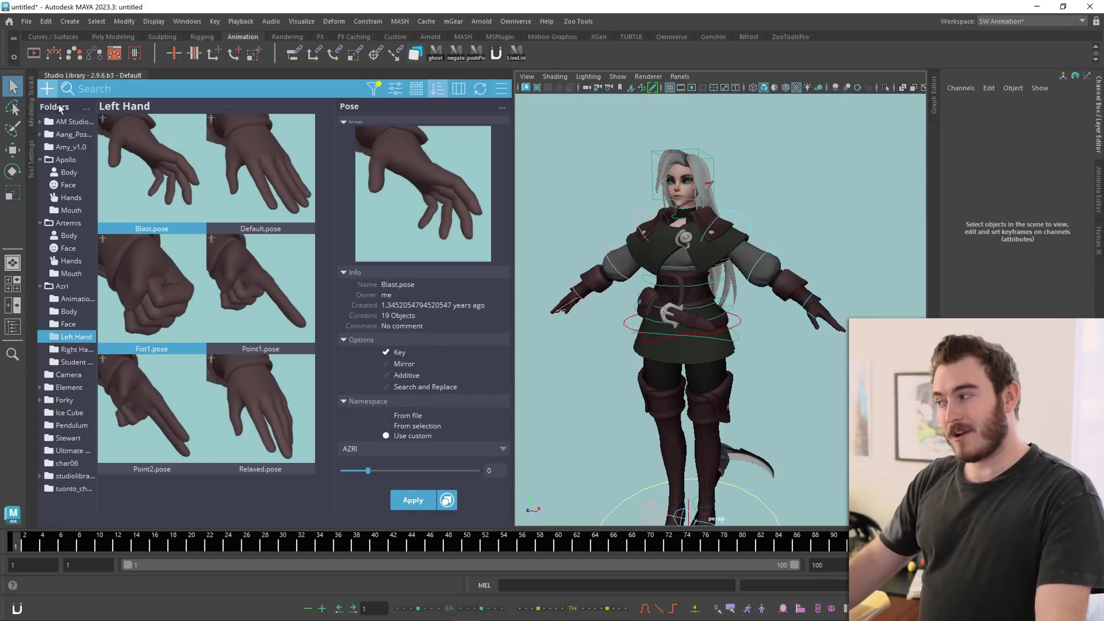
left_click(48, 88)
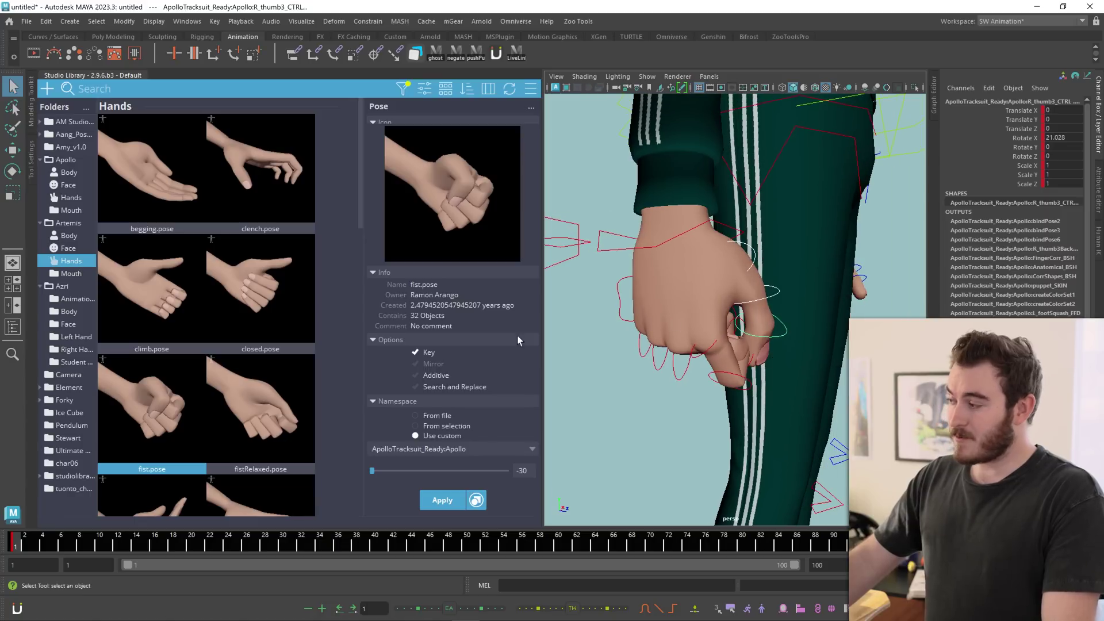
- Blend the closed pose from the Artemis Hands folder partway onto Apollo's selected right-thumb controls
left_click(248, 303)
left_click_drag(401, 473, 460, 473)
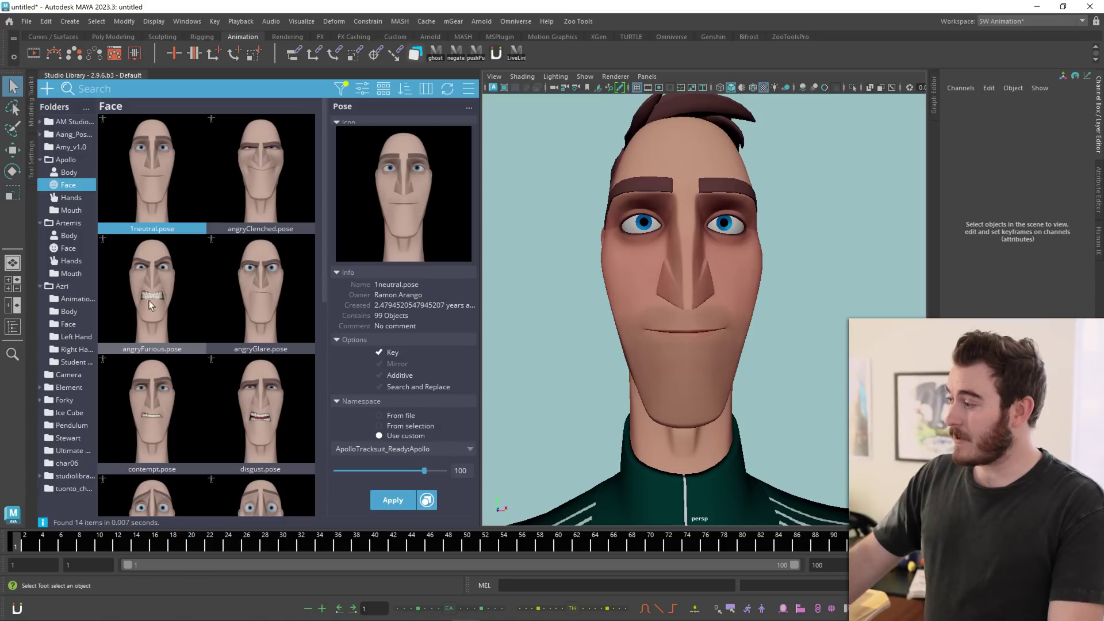
- Apply the angryFurious pose from Apollo's Face folder, switching back and forth between it and the angryGlare pose
left_click(136, 299)
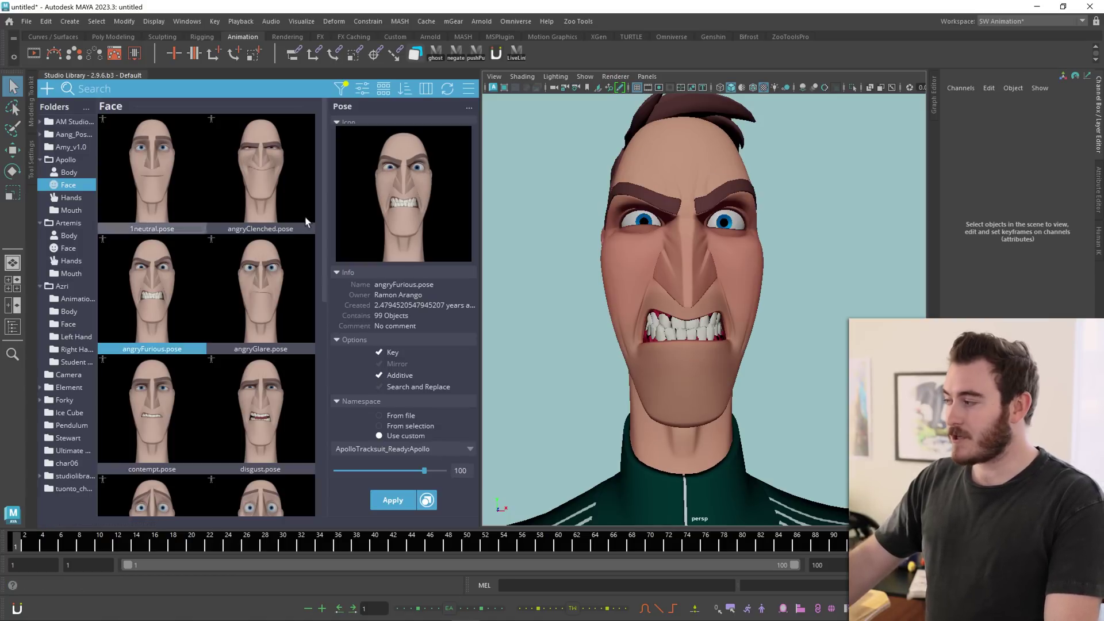
left_click(261, 302)
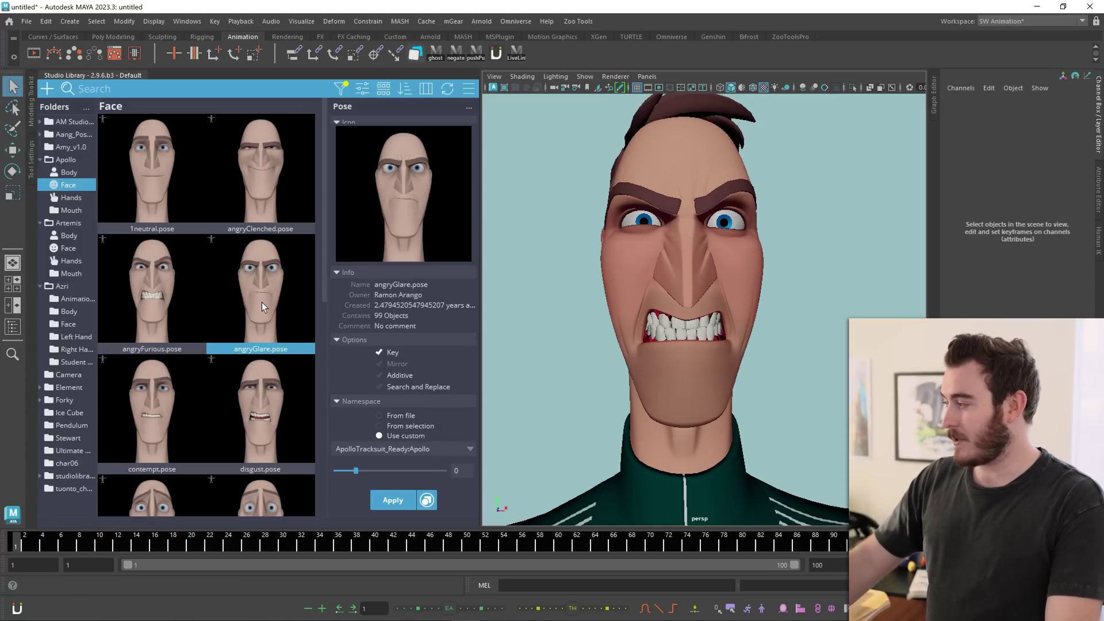
left_click(171, 298)
left_click(251, 295)
left_click(172, 292)
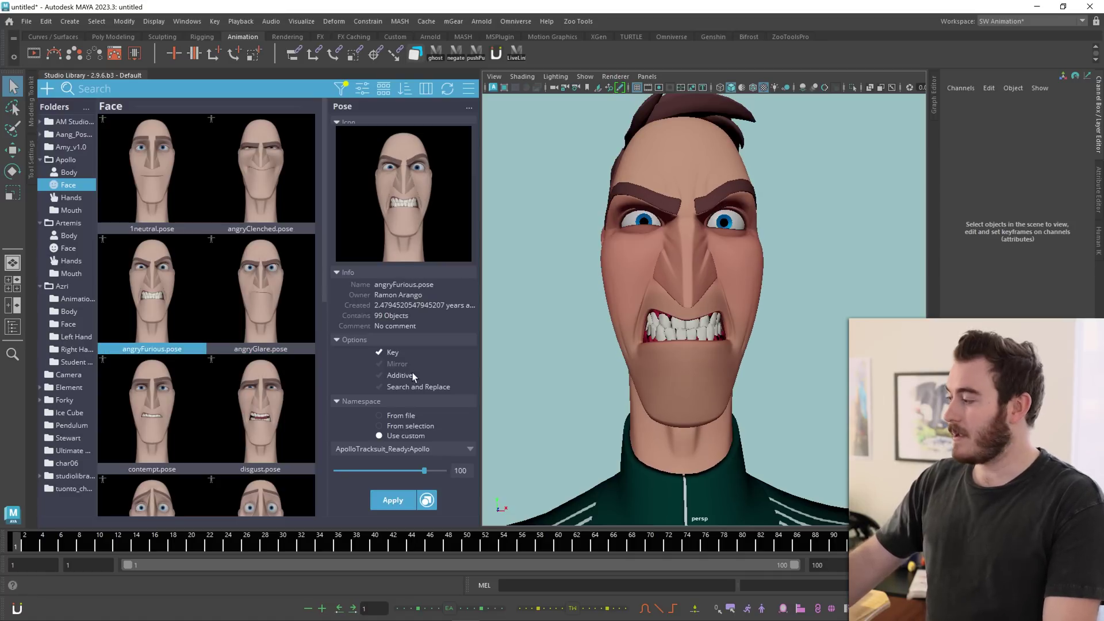
left_click(150, 296)
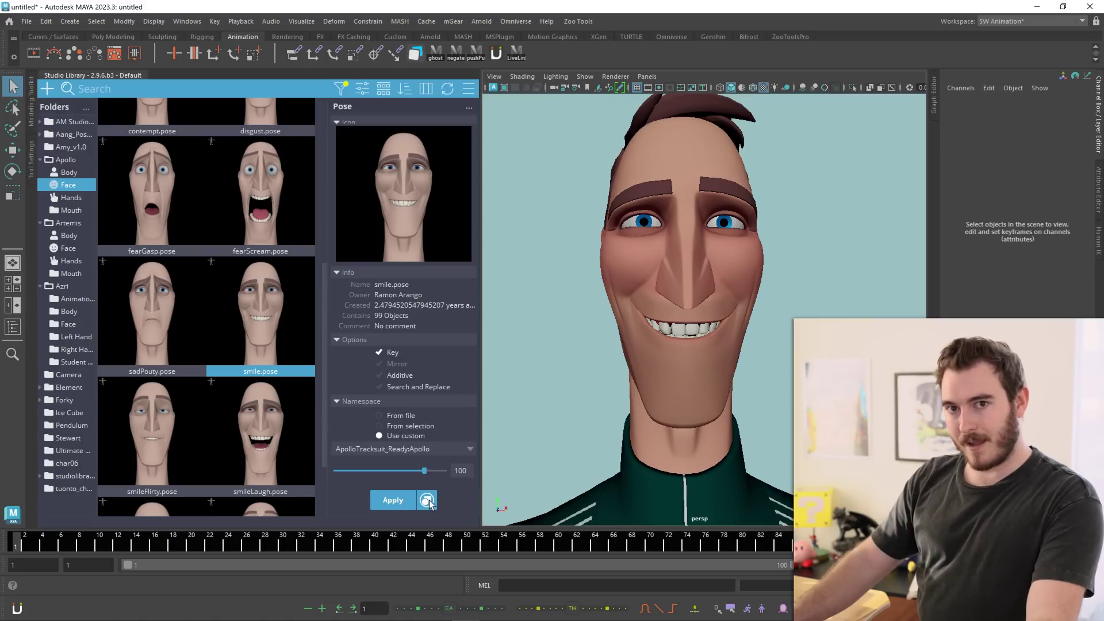
- Try the smileLaugh pose on Apollo's face and undo it
key("Down")
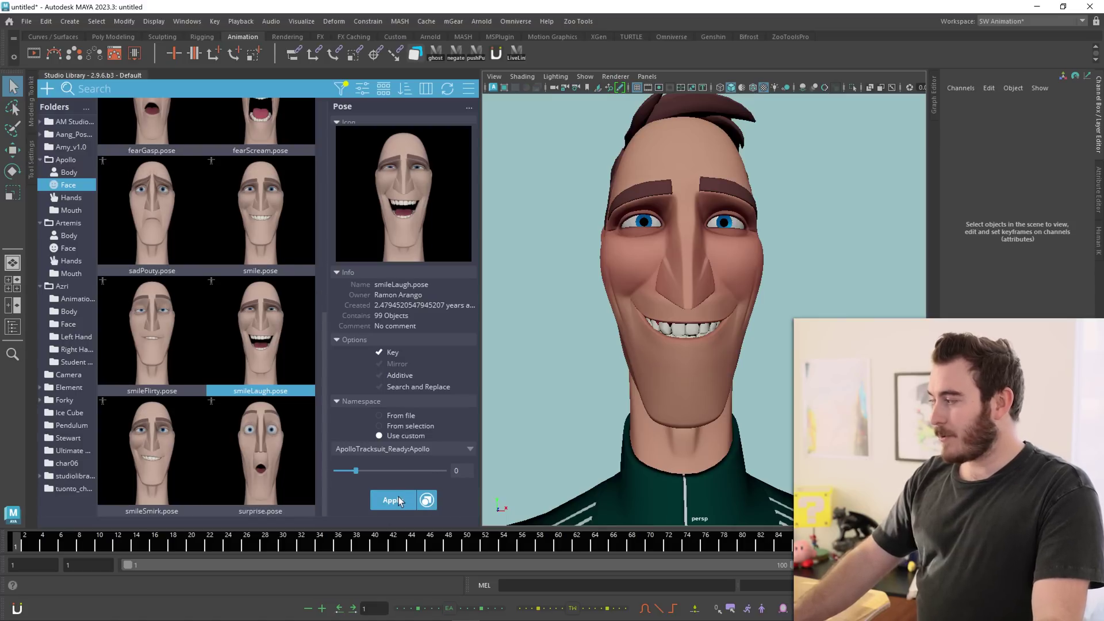
left_click(399, 501)
key("ctrl+z")
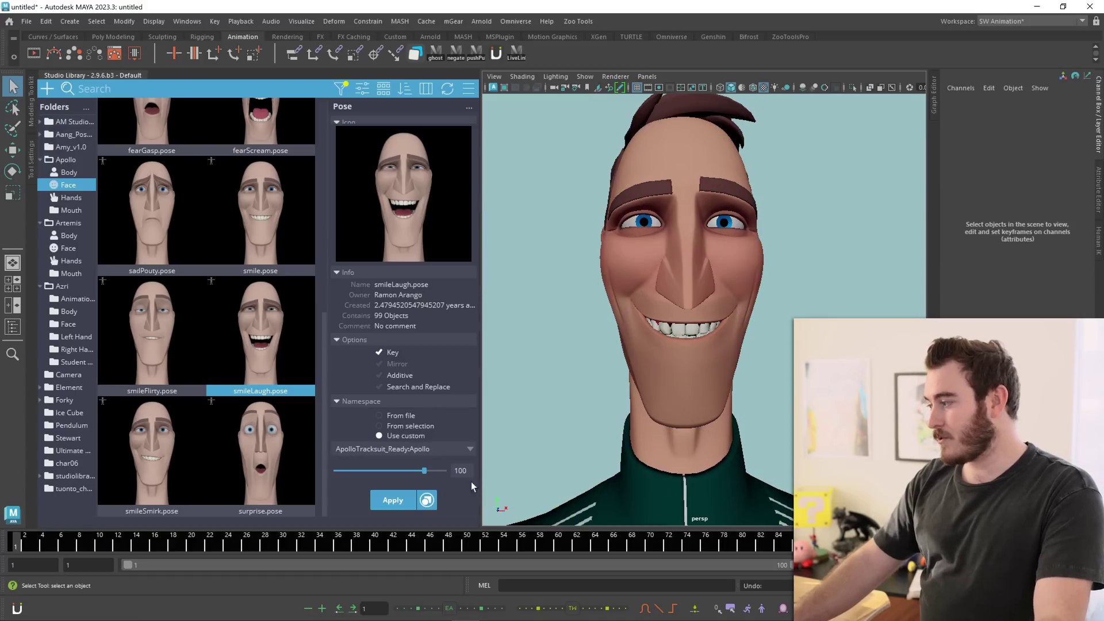
- Check the content and selection set choices offered for the smileLaugh pose
left_click(427, 501)
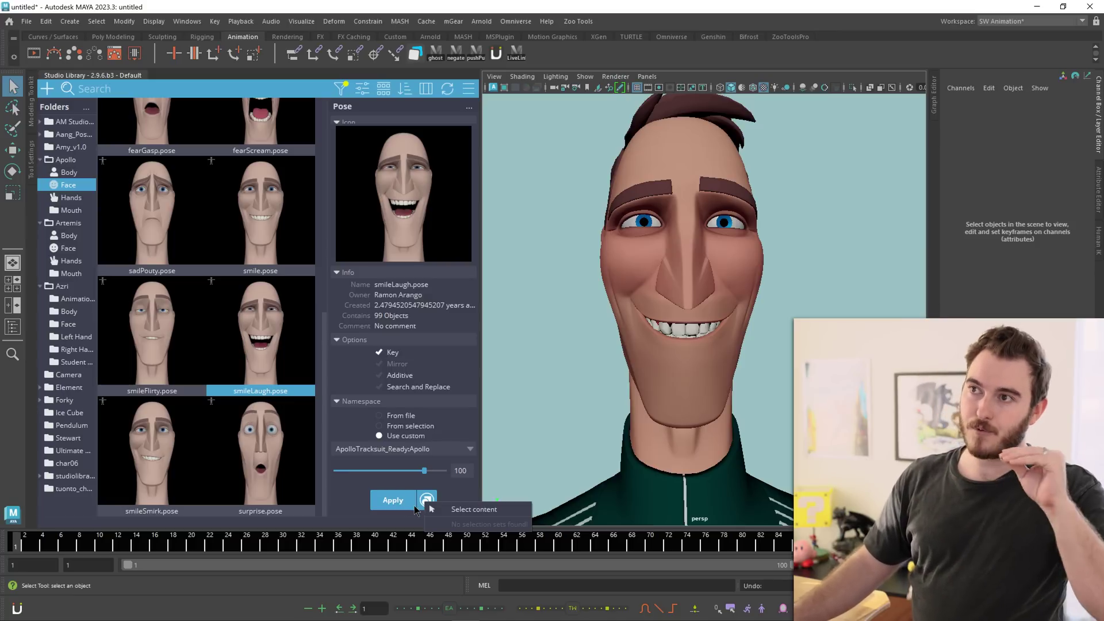
left_click(466, 509)
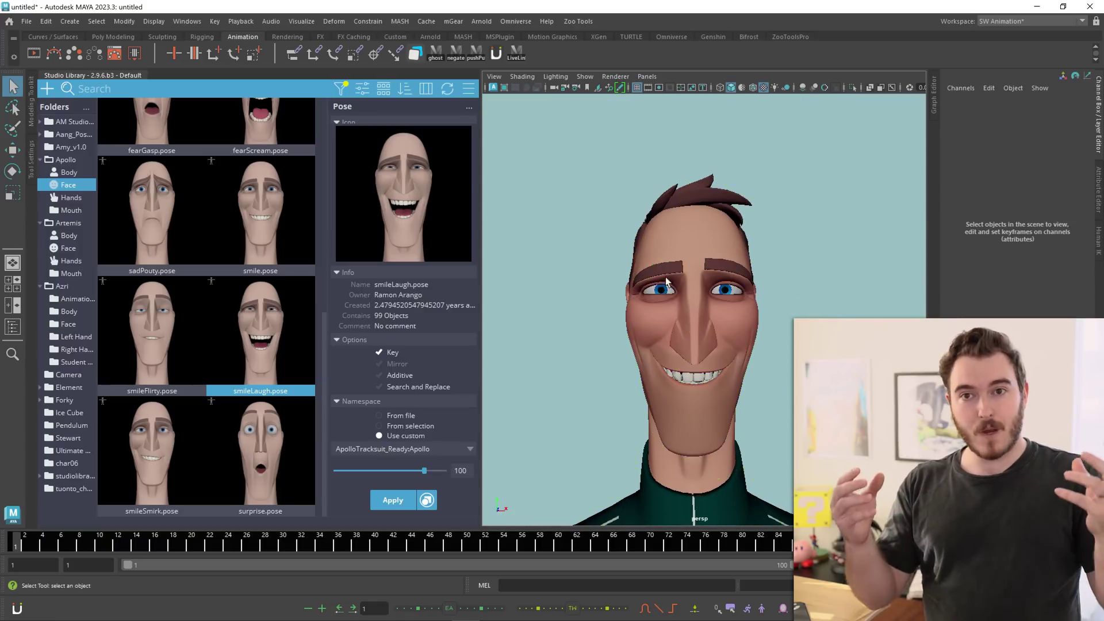
- Hide the head geometry temporarily to select all of Apollo's eyebrow controls, and show the geometry again
left_click(700, 281)
key("ctrl+1")
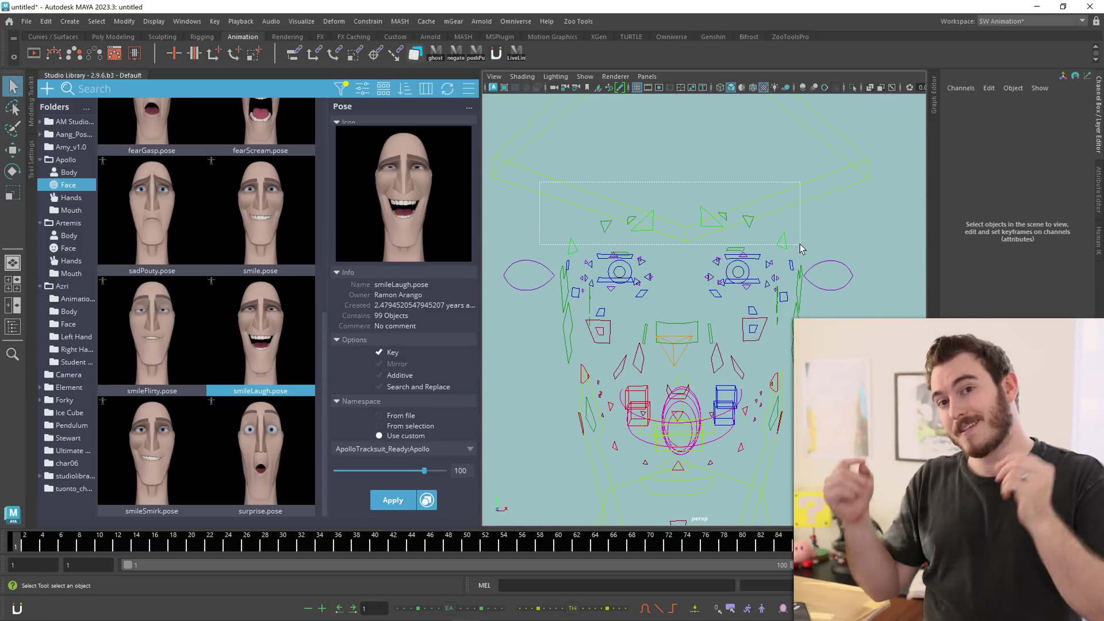
left_click_drag(804, 236, 561, 202)
key("ctrl+1")
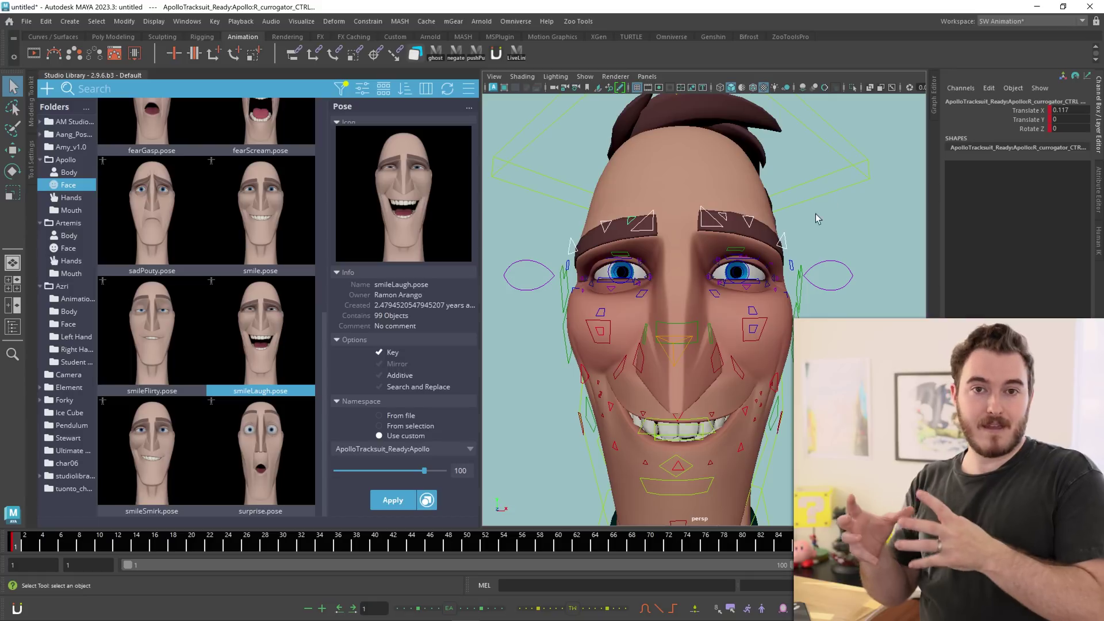
- Save the selected eyebrow controls as a selection set named Brows in Apollo's Face folder, with a viewport thumbnail
left_click(43, 91)
left_click(80, 156)
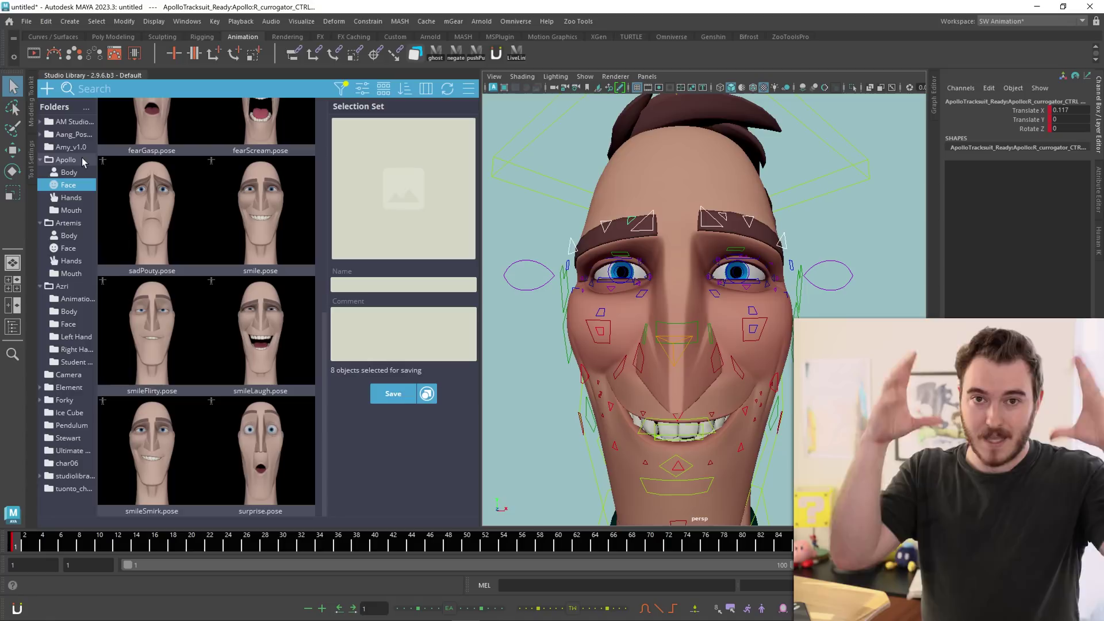
left_click(396, 181)
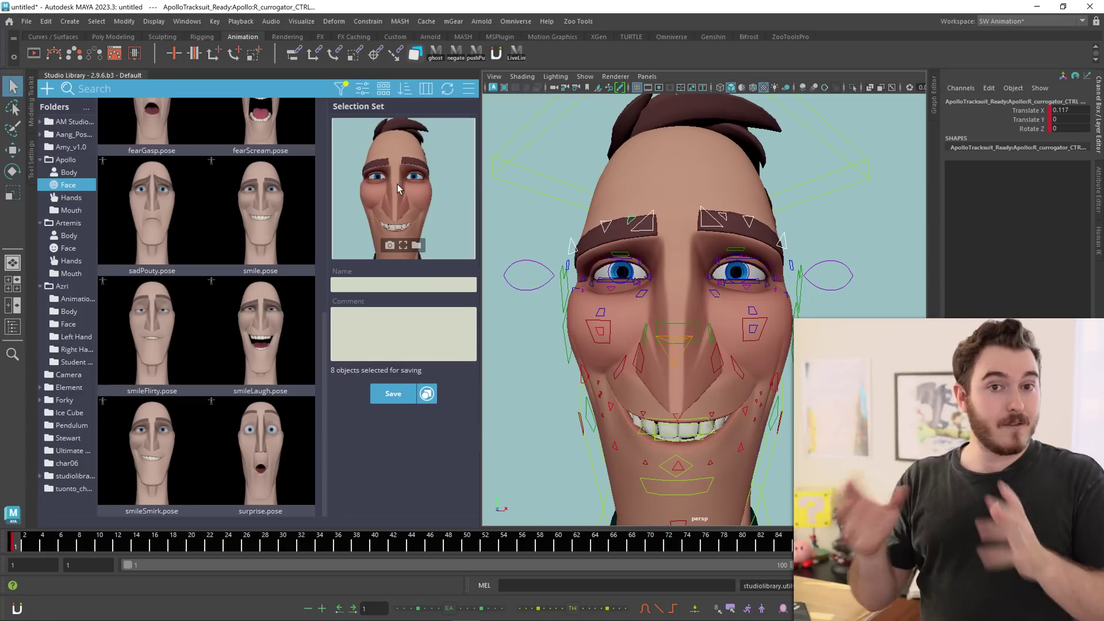
left_click(374, 287)
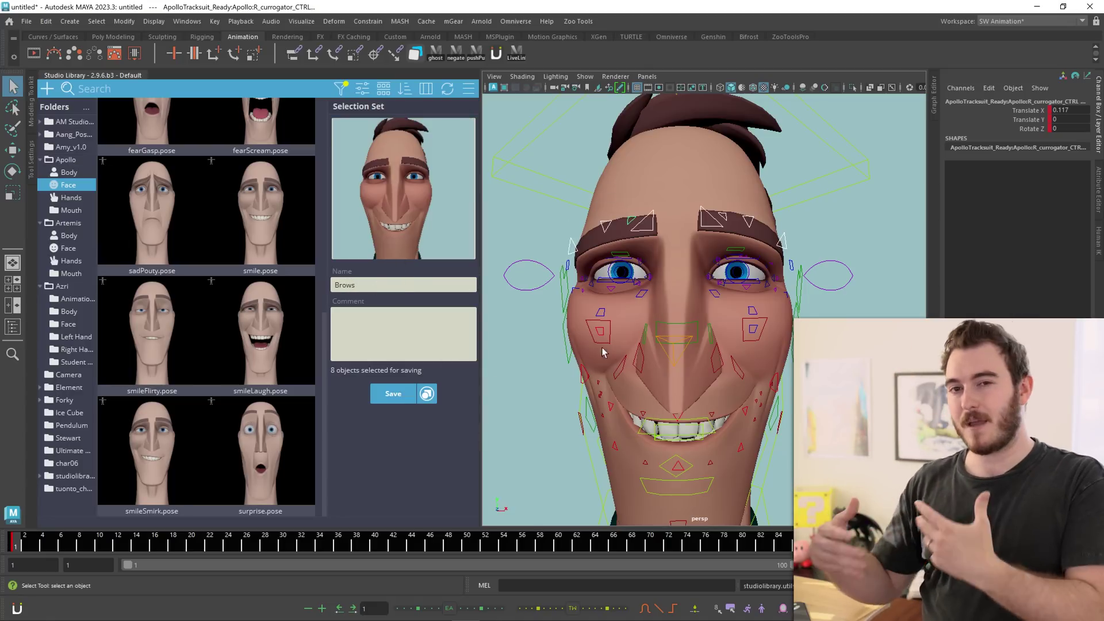
left_click(392, 401)
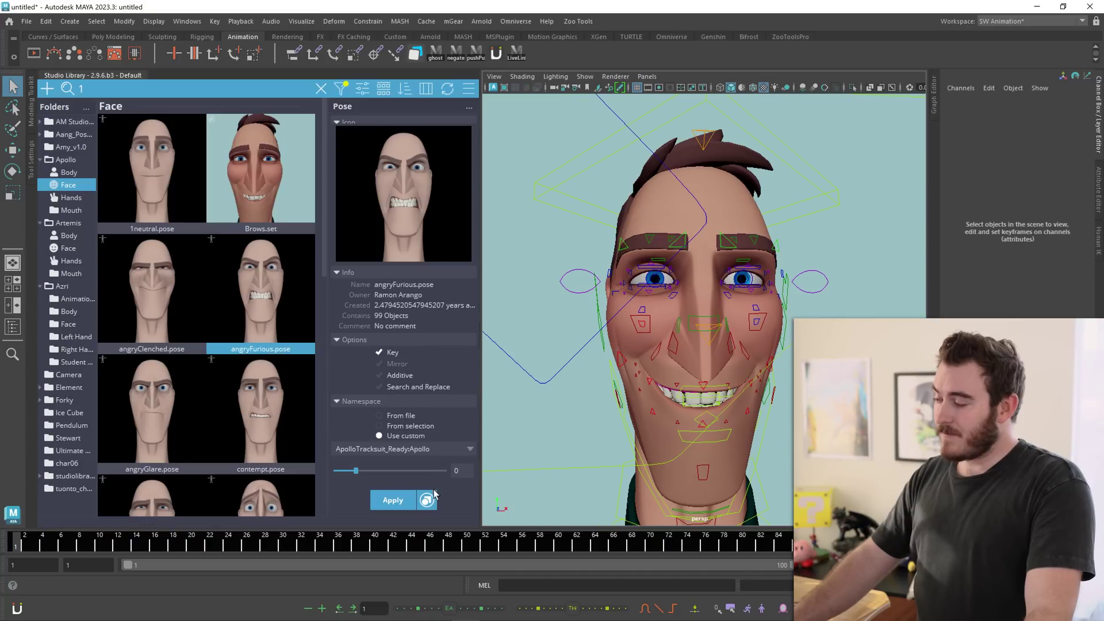
- Select the eyebrow controls through the Face: Brows set and blend the angryFurious pose onto them at 100
left_click(432, 501)
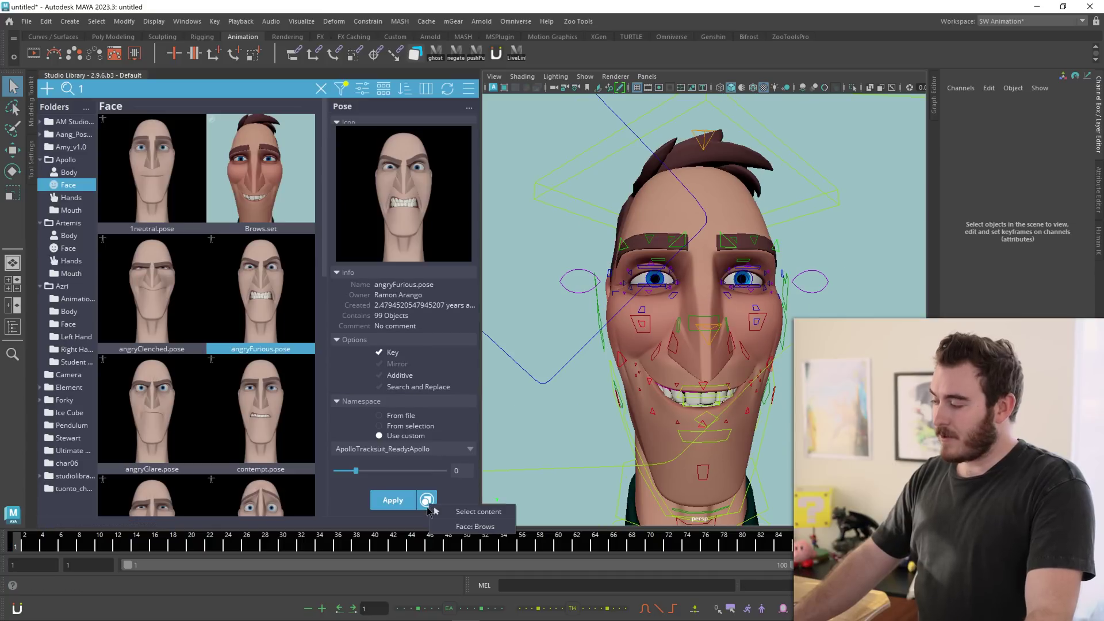
left_click(469, 524)
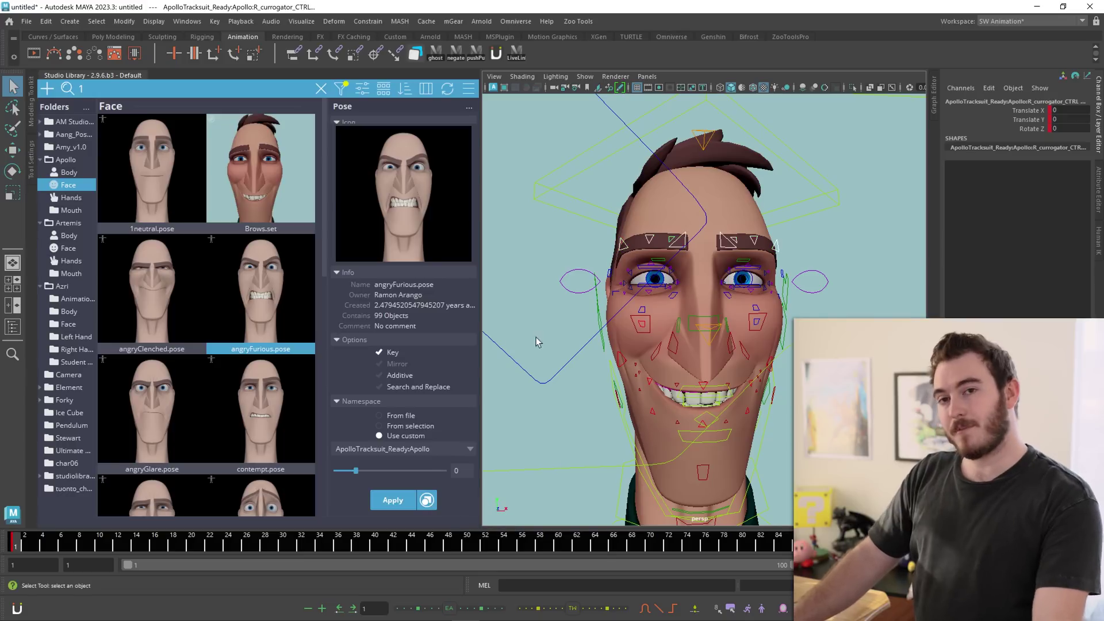
middle_click_drag(270, 306, 271, 307)
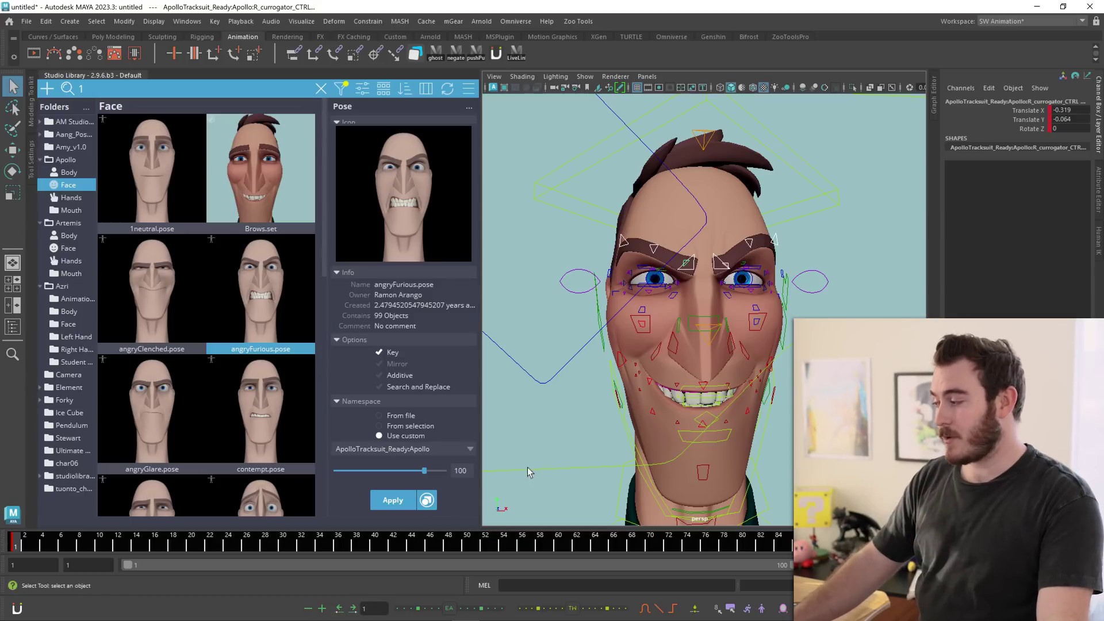
- Select Apollo's eyebrow controls with the Brows button of the floating selection sets and choose the angryClenched pose for them
scroll(527, 467, "up", 2)
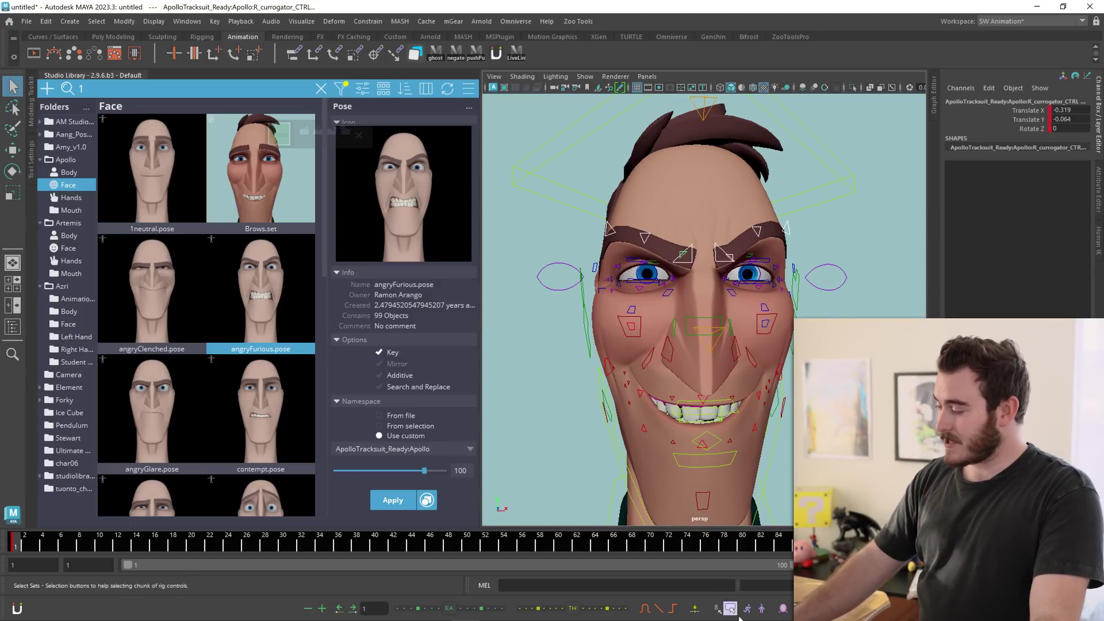
left_click(731, 608)
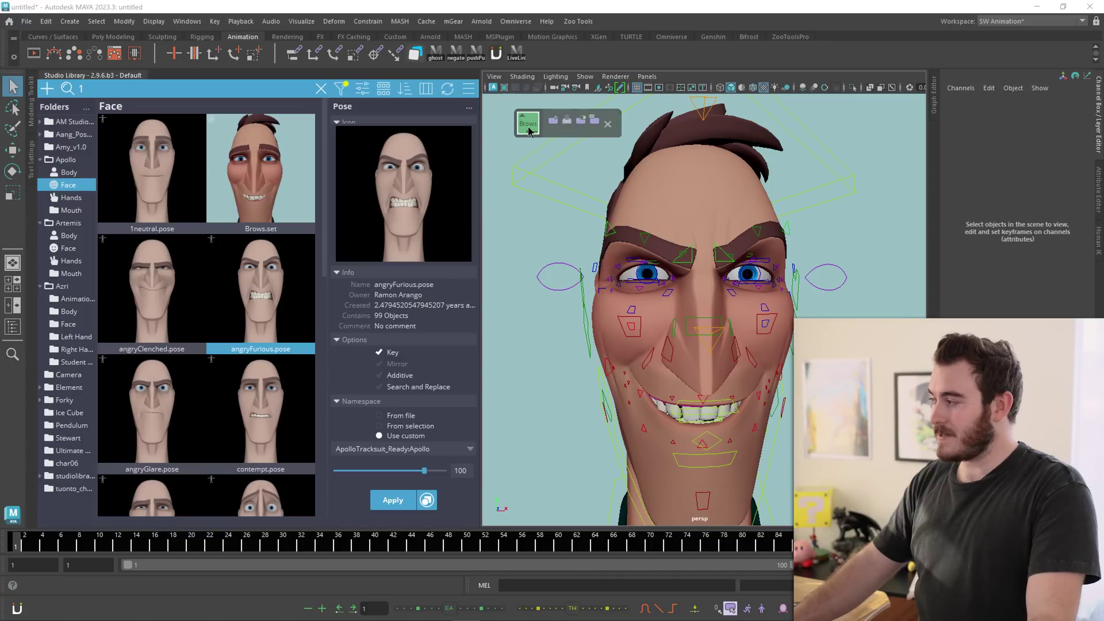
left_click(527, 125)
left_click(171, 282)
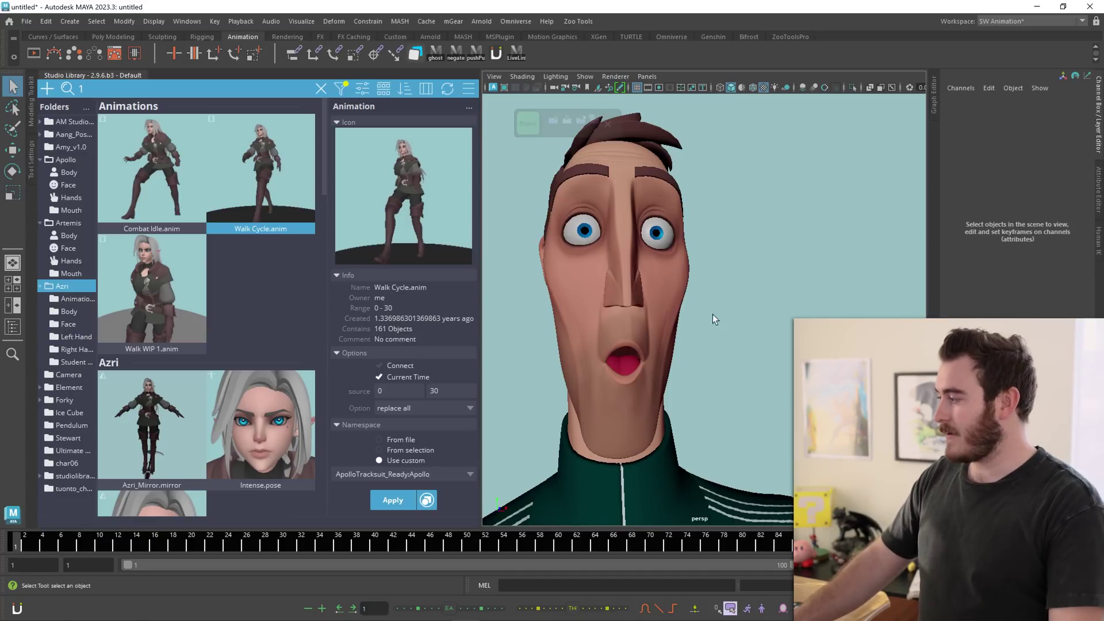
- Apply Azri's Walk Cycle animation to the Azri rig with the custom namespace set to AZRI
scroll(736, 320, "down", 6)
scroll(610, 345, "up", 4)
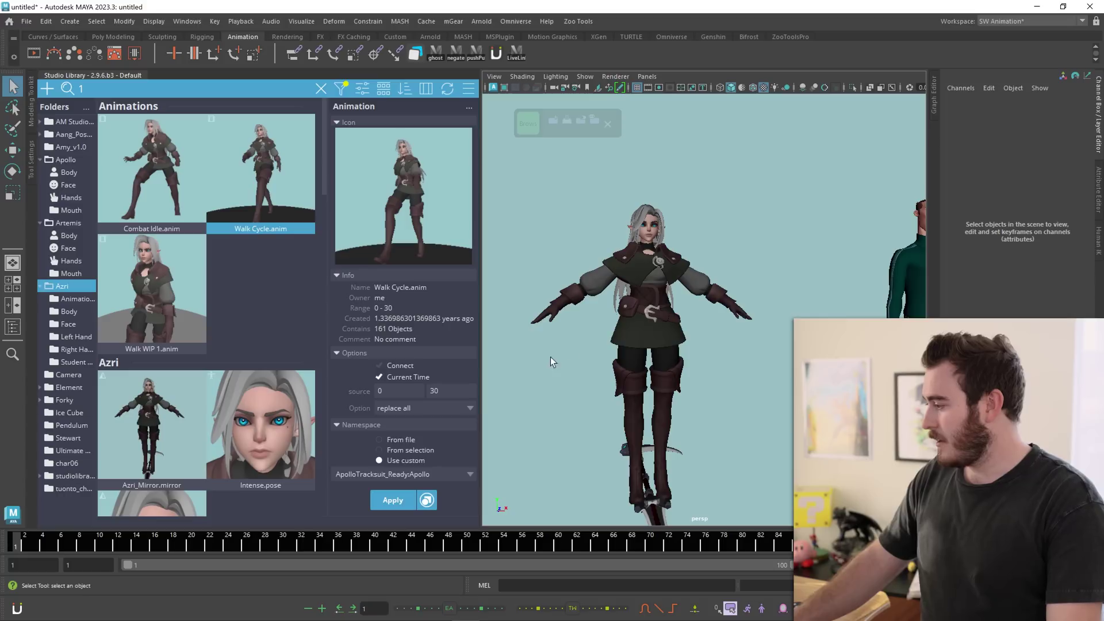
left_click(452, 474)
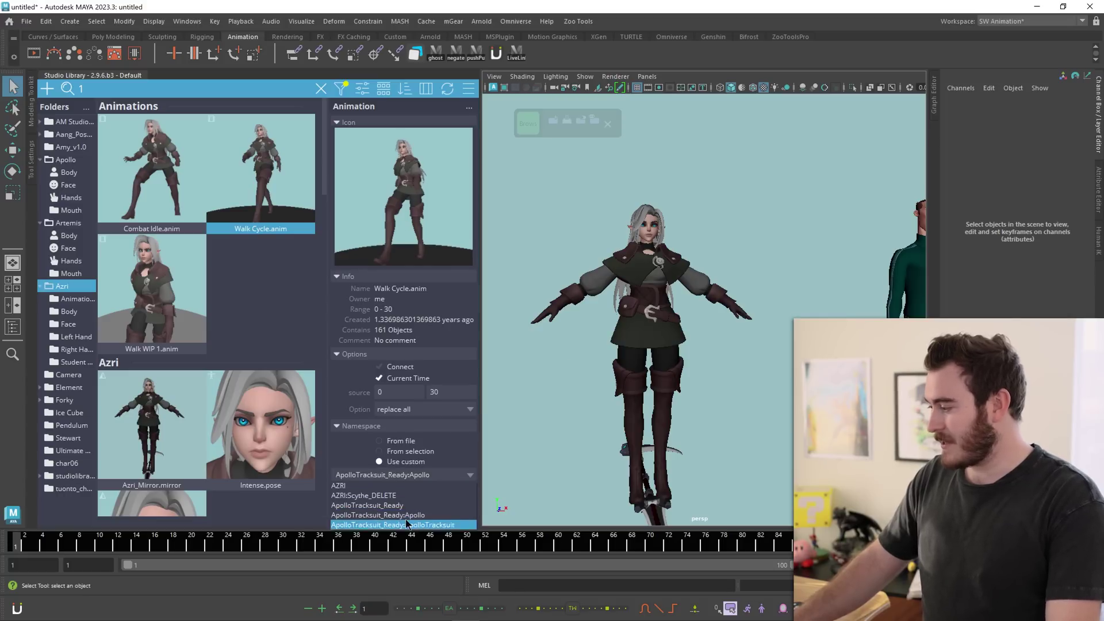
left_click(364, 486)
double_click(281, 162)
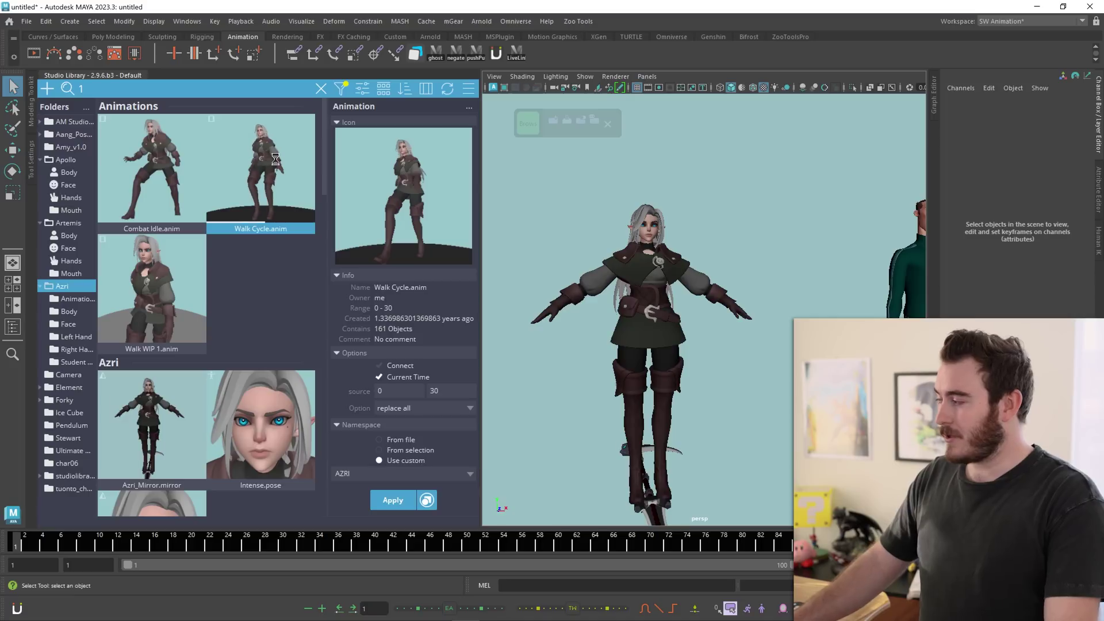
- Play back the walk cycle on Azri from an angled view and undo the applied animation
left_click_drag(730, 284, 748, 268, "alt")
key("alt+v")
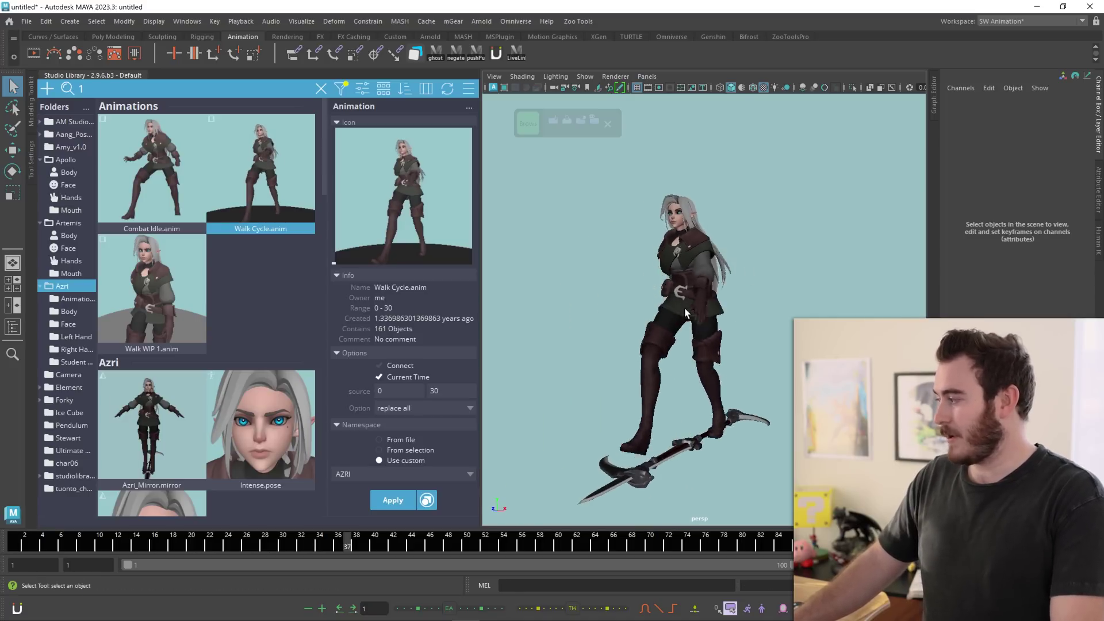
key("ctrl+z")
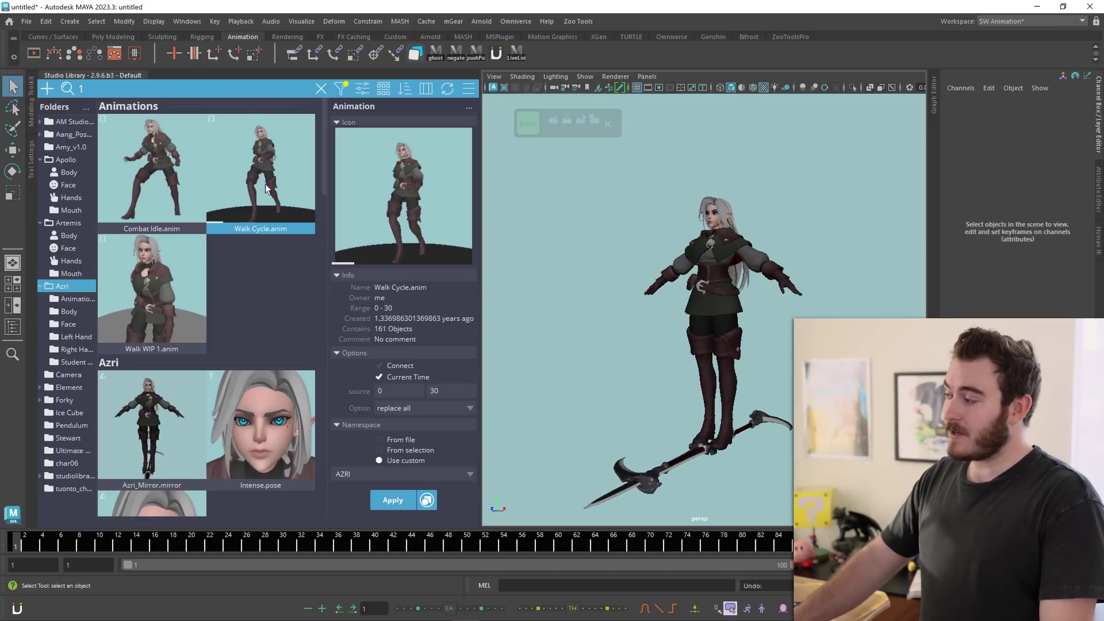
- Check the Current Time setting and the replace, insert and merge choices offered for the Walk Cycle animation
left_click(379, 377)
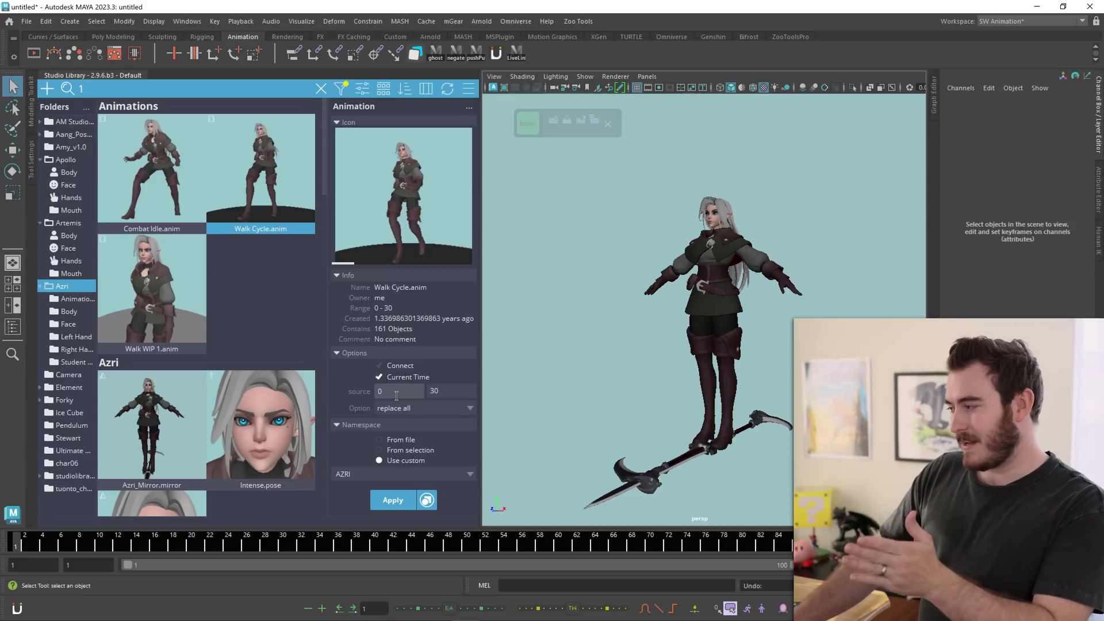
left_click(471, 408)
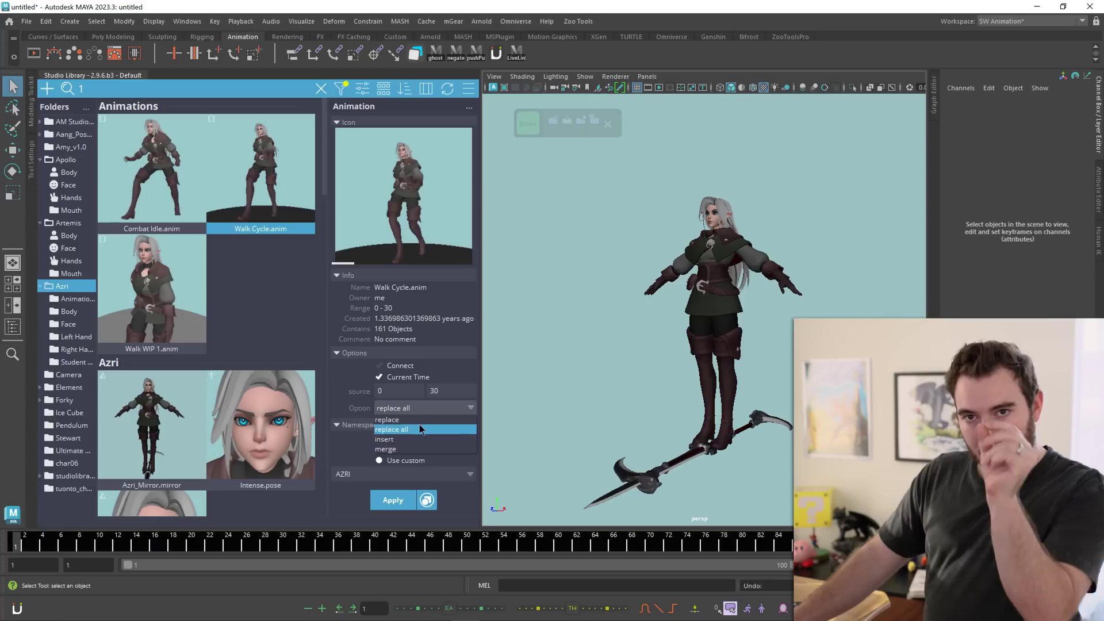
left_click(465, 409)
- Show Azri's rig controls, pick the control around the waist, and apply and play the Walk Cycle animation
key("alt+1")
scroll(677, 328, "up", 3)
right_click_drag(677, 328, 669, 292, "alt")
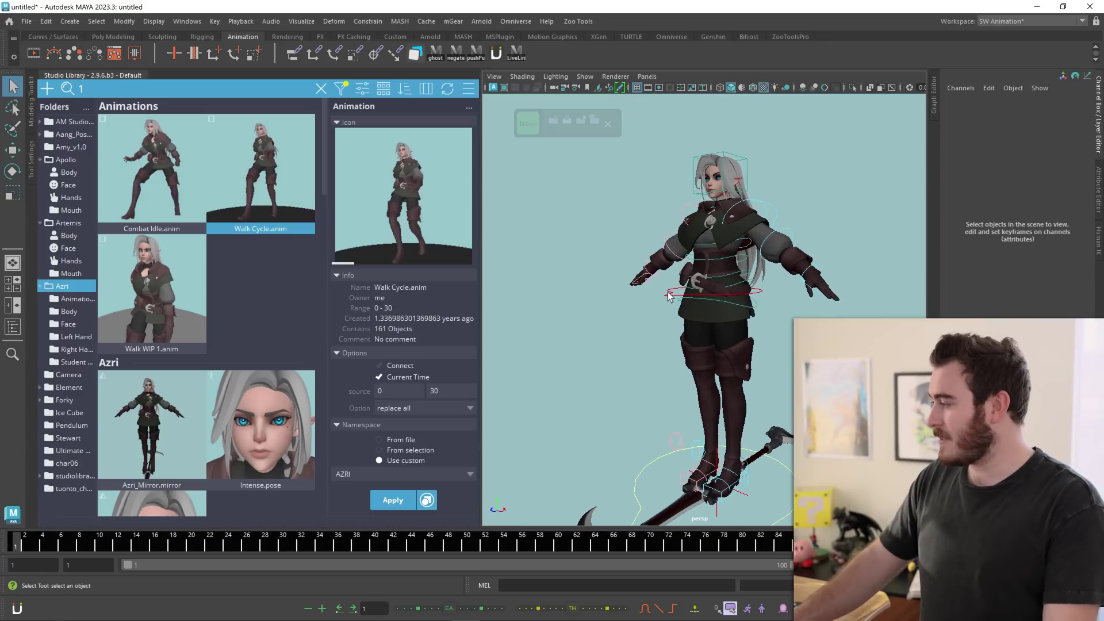
left_click(661, 303)
left_click(398, 498)
key("alt+v")
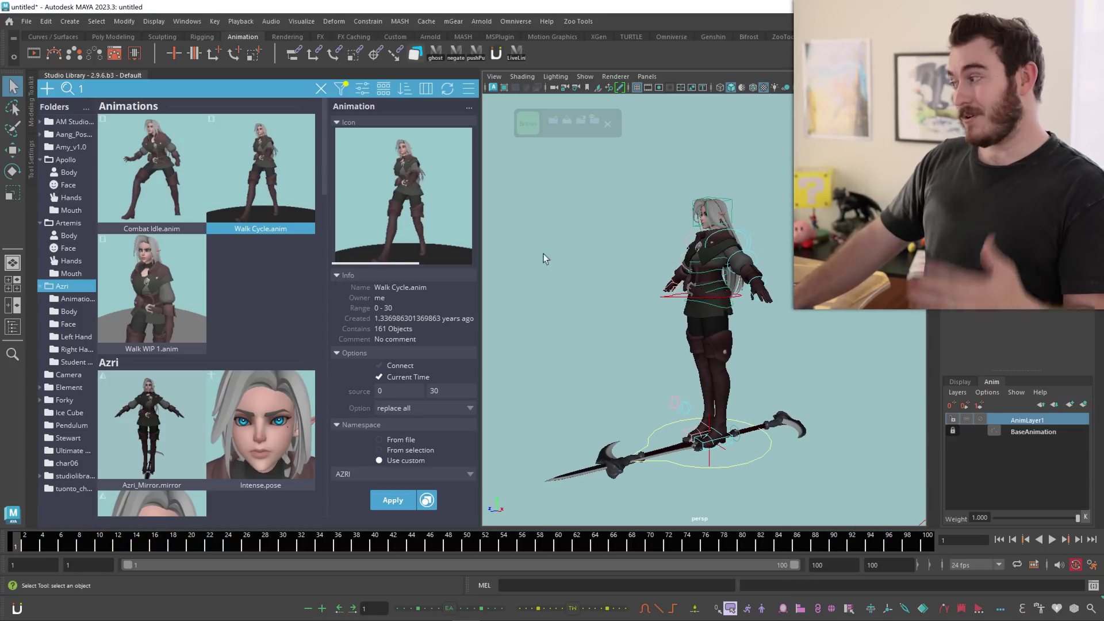
- Apply the Walk Cycle animation on AnimLayer1, set the layer weight to 0.348, and review the motion up to frame 19
double_click(258, 187)
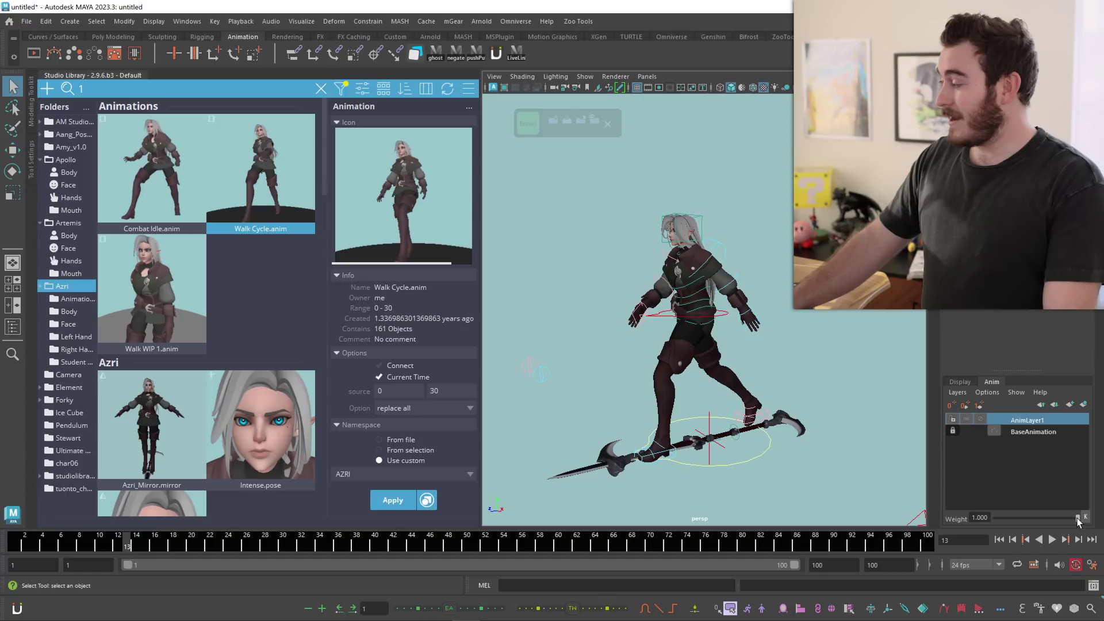
left_click_drag(1078, 518, 1024, 523)
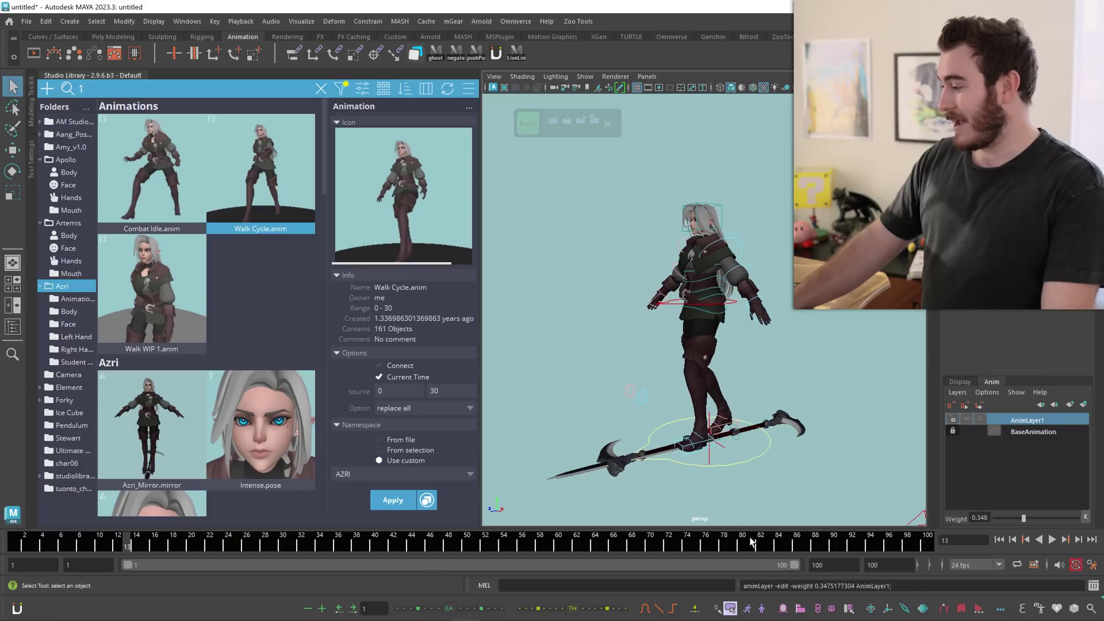
key("alt+v")
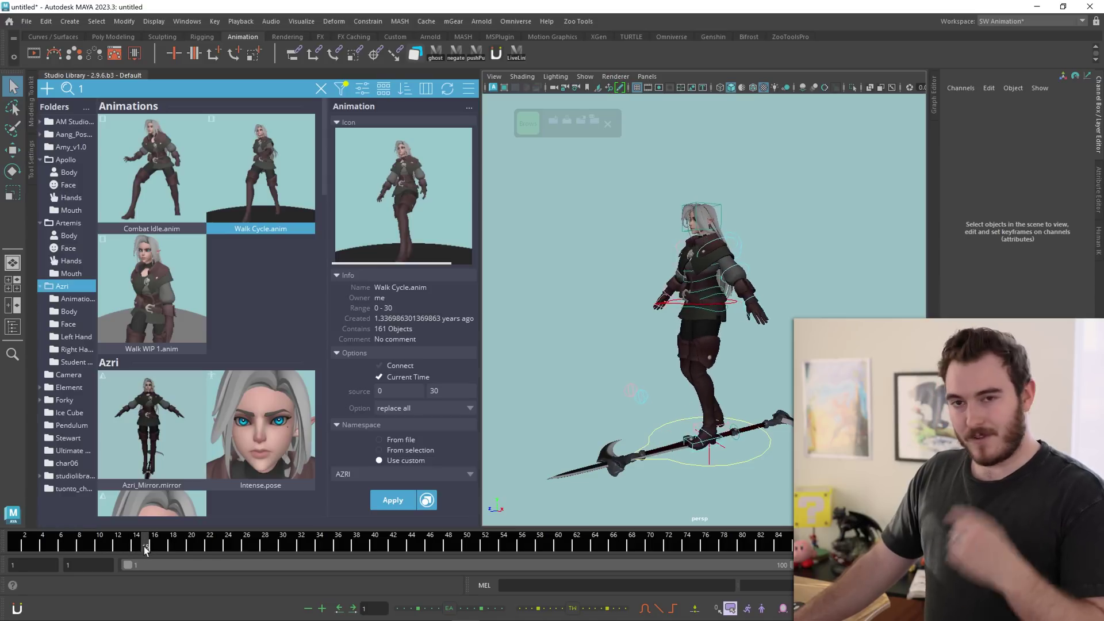
left_click(182, 544)
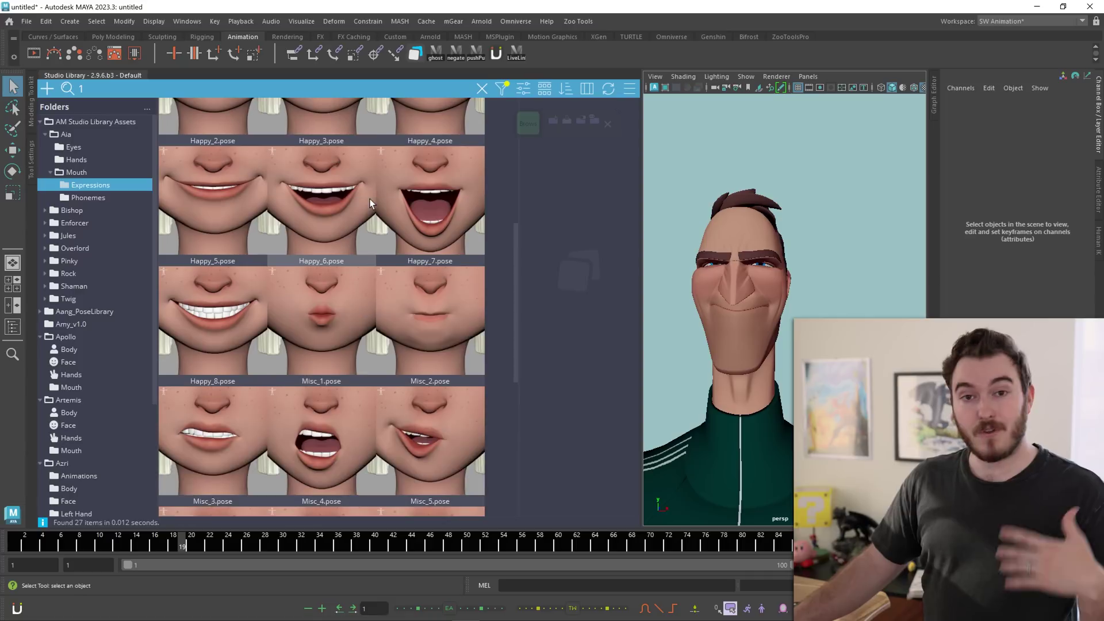
- Browse Aia's mouth expression and phoneme poses and Apollo's hand poses in the library
scroll(369, 202, "down", 5)
left_click(91, 196)
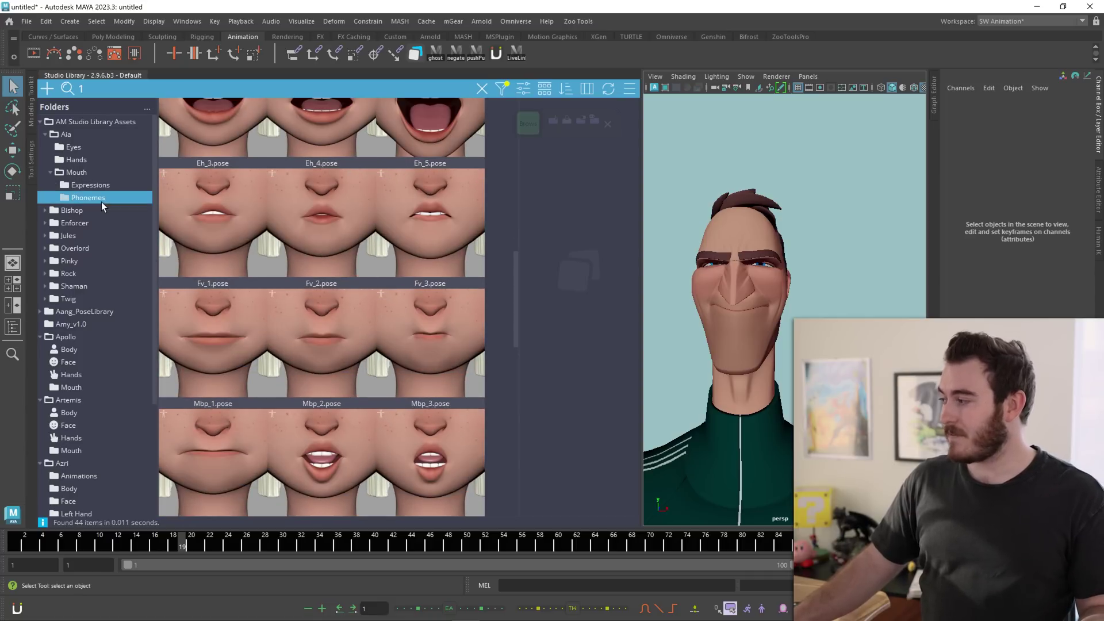
scroll(302, 230, "down", 8)
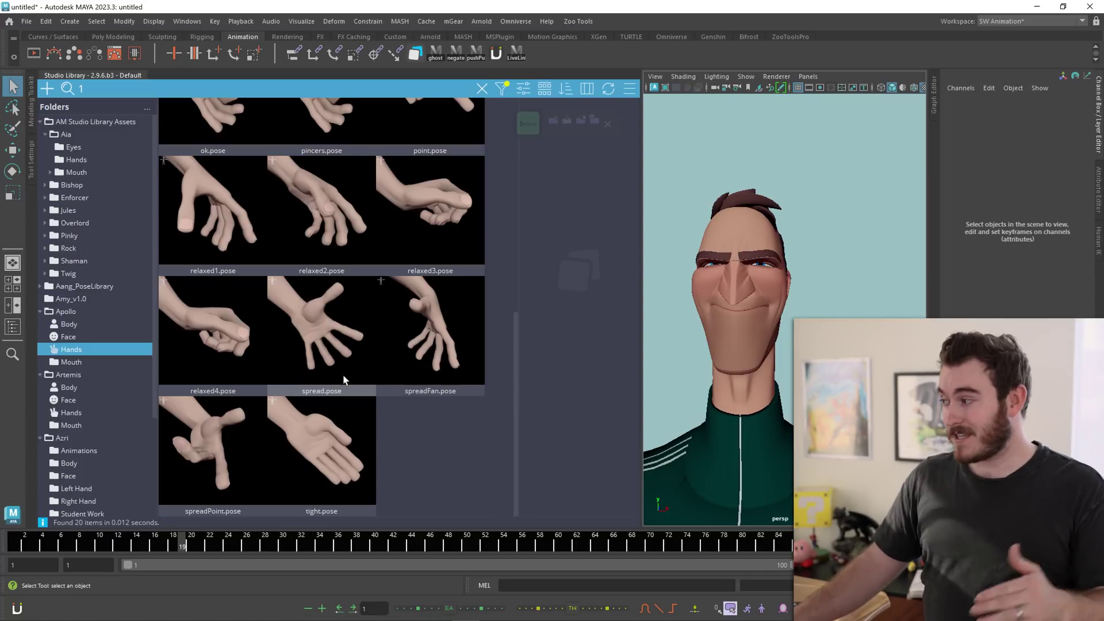
scroll(340, 371, "up", 4)
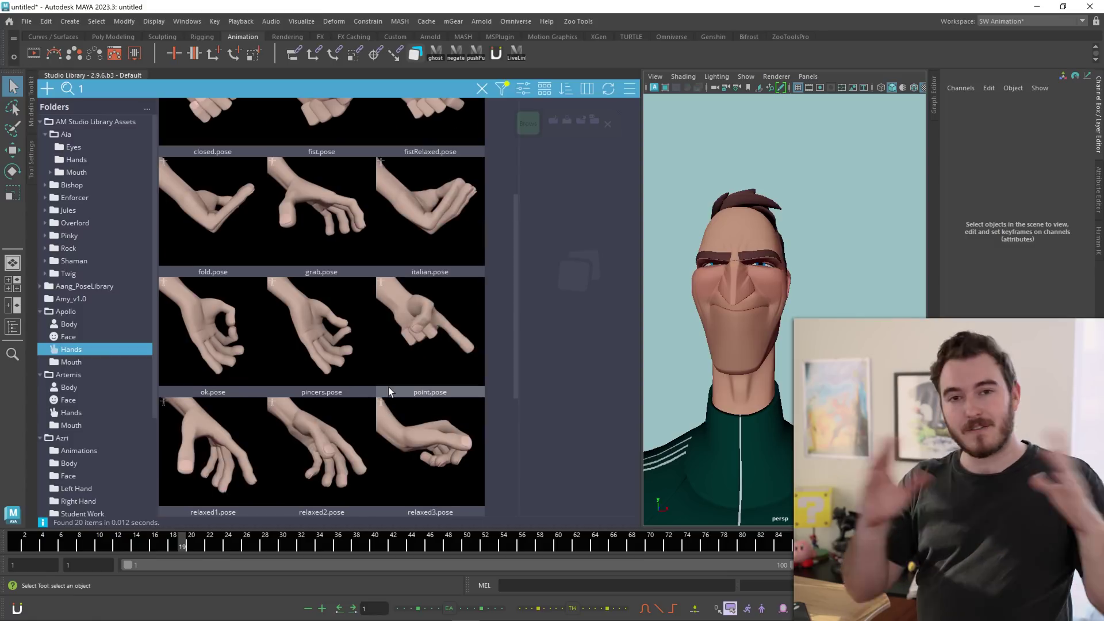
scroll(380, 390, "up", 3)
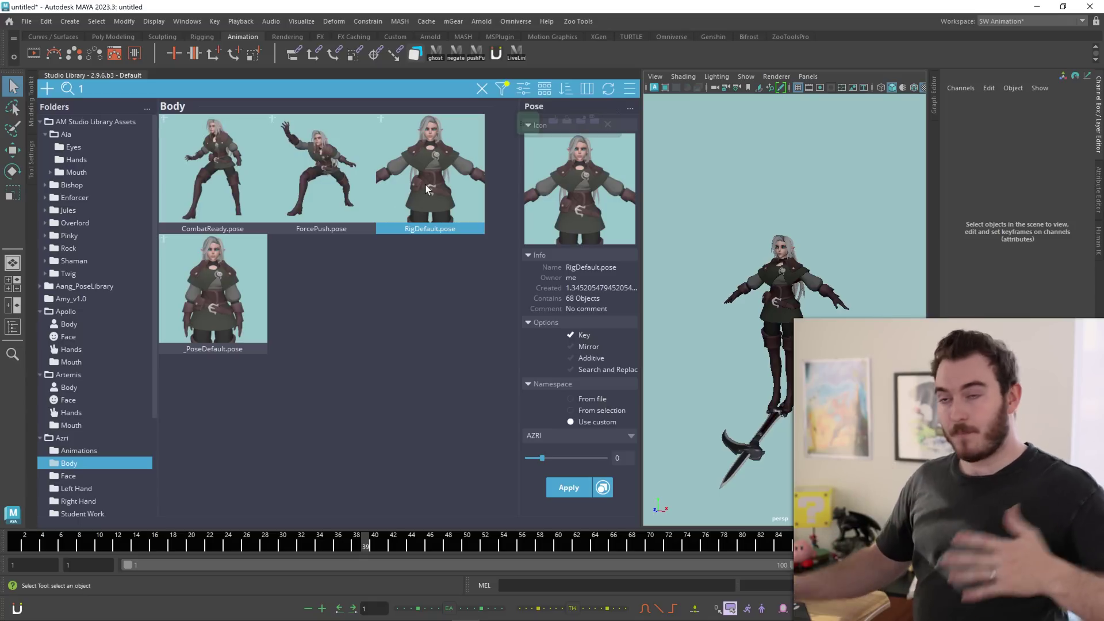
- Apply the _PoseDefault body pose to Azri at frame 39
right_click(425, 187)
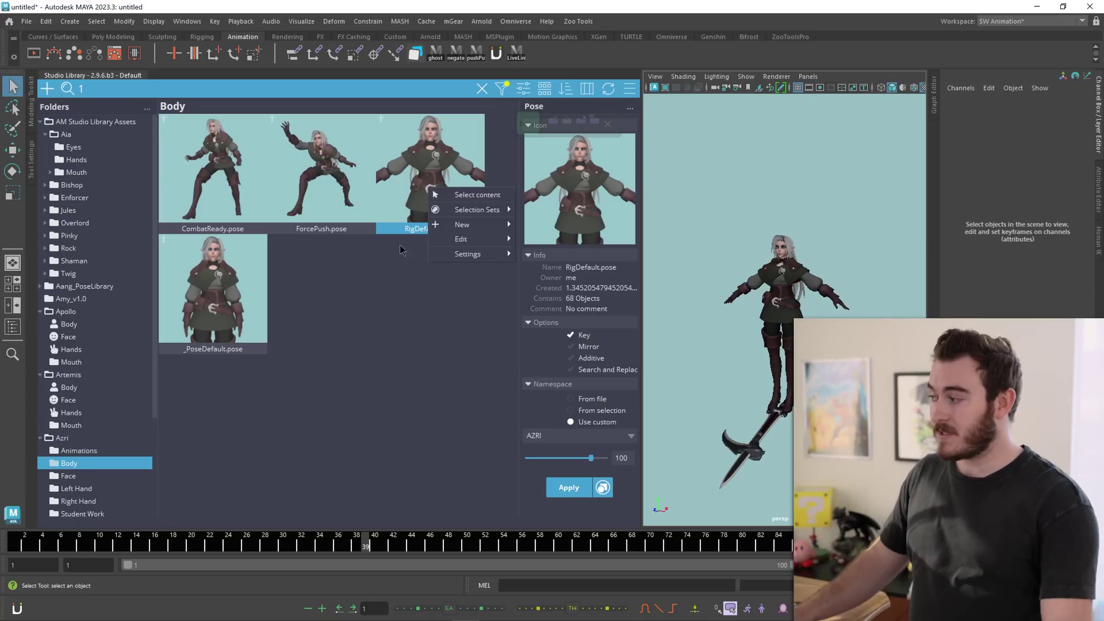
left_click(348, 318)
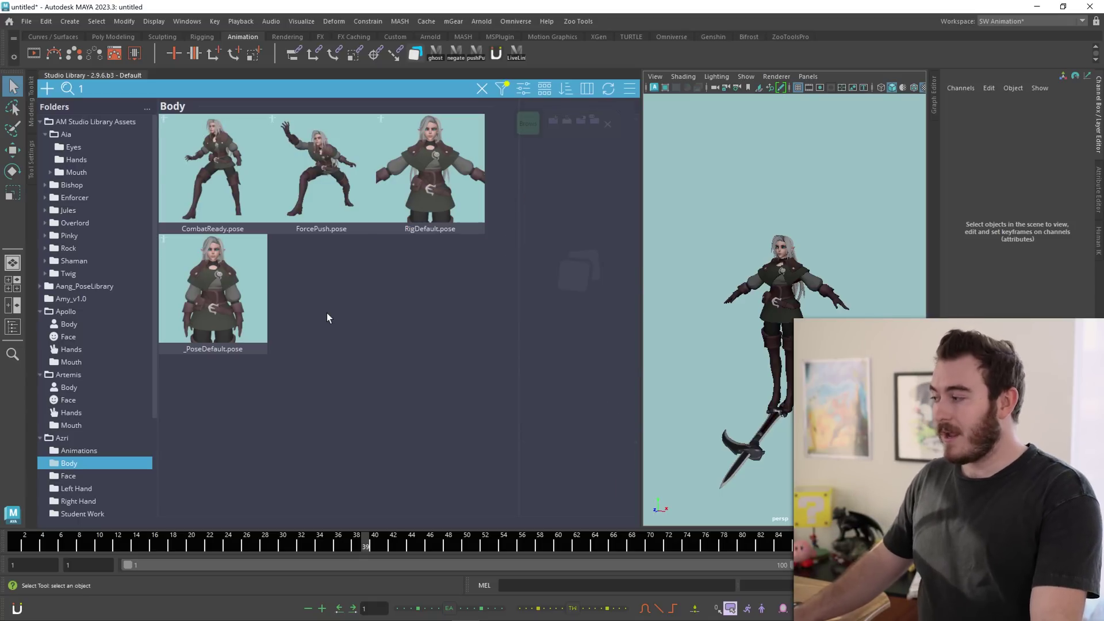
double_click(213, 299)
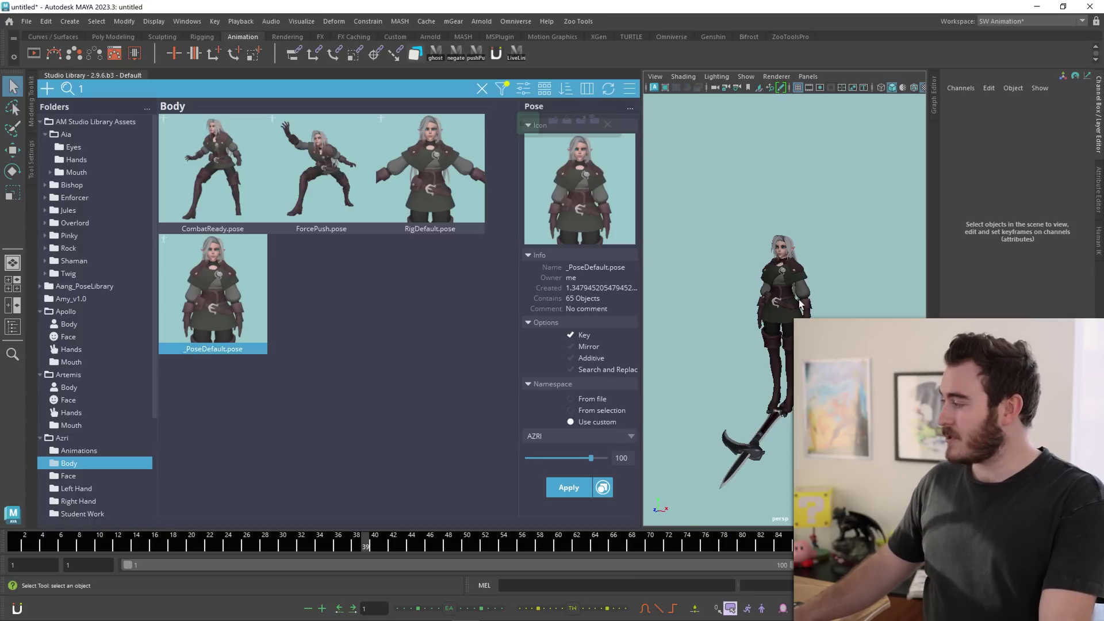
- Move Azri away from the origin with the world control, to about -511 in X and -157 in Z
scroll(800, 305, "up", 3)
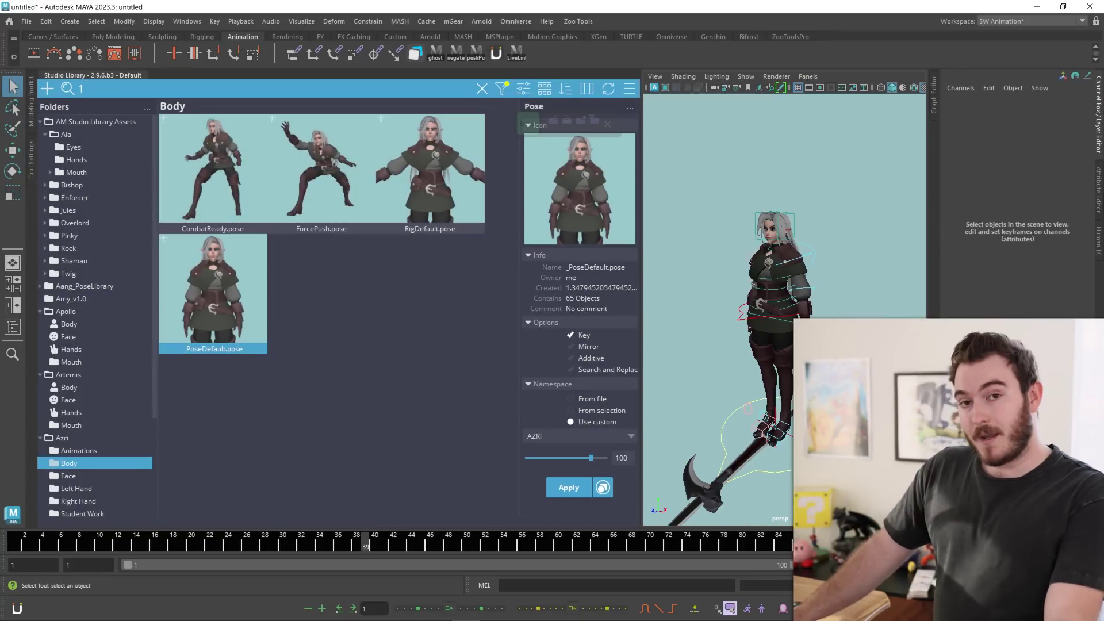
left_click(759, 438)
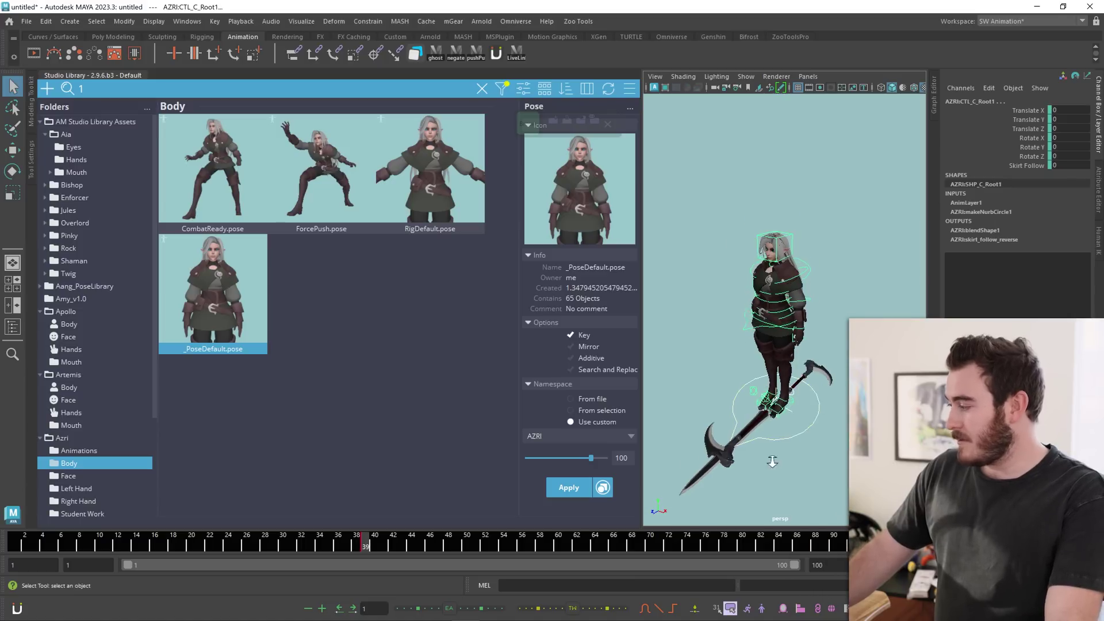
scroll(758, 467, "up", 3)
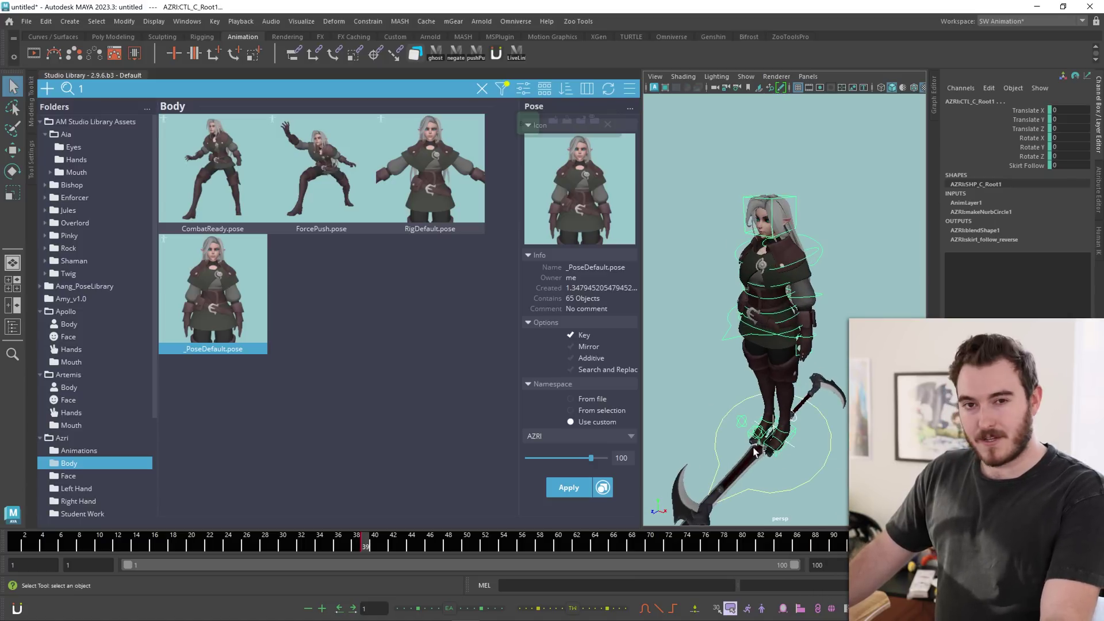
scroll(808, 467, "down", 3)
key("Up")
key("w")
left_click_drag(792, 425, 726, 332)
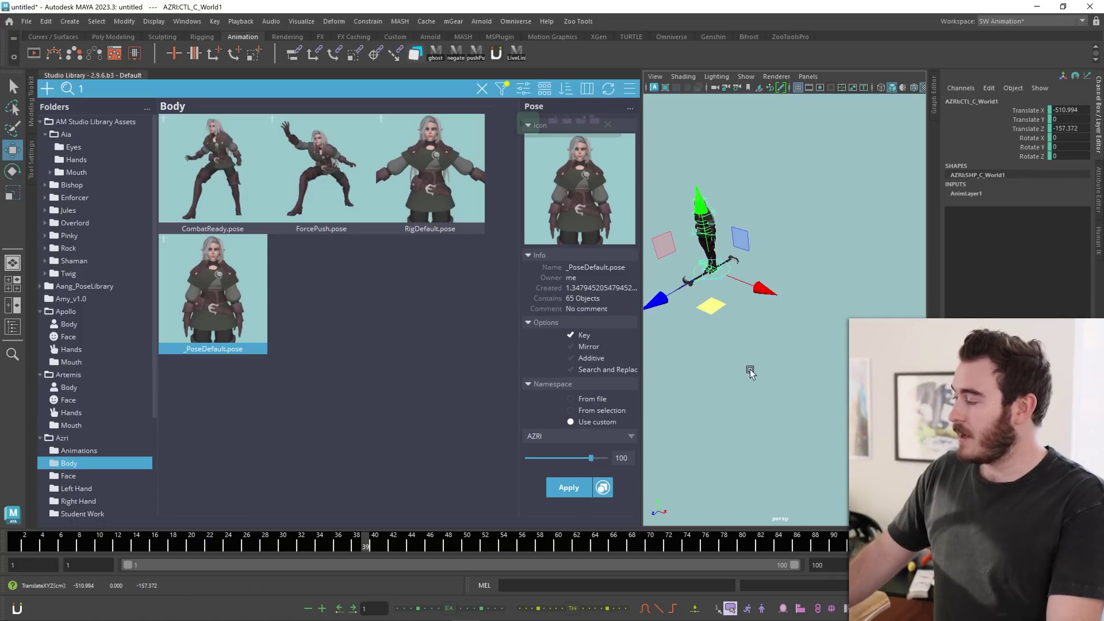
- Clear the control selection and apply the ForcePush body pose to Azri at the moved location
left_click(719, 279)
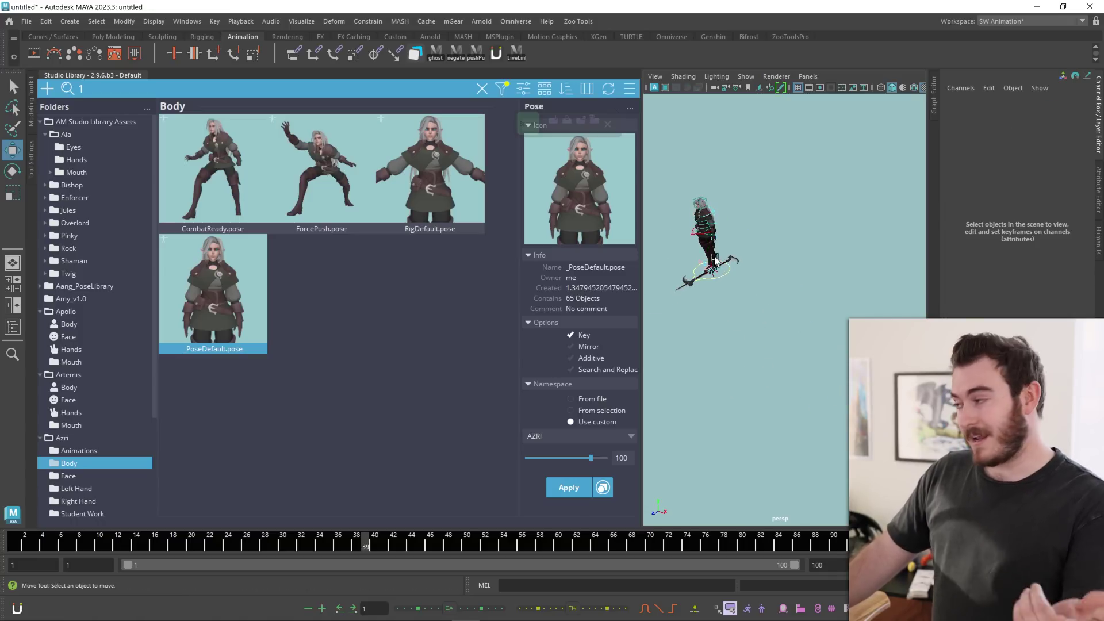
left_click(326, 166)
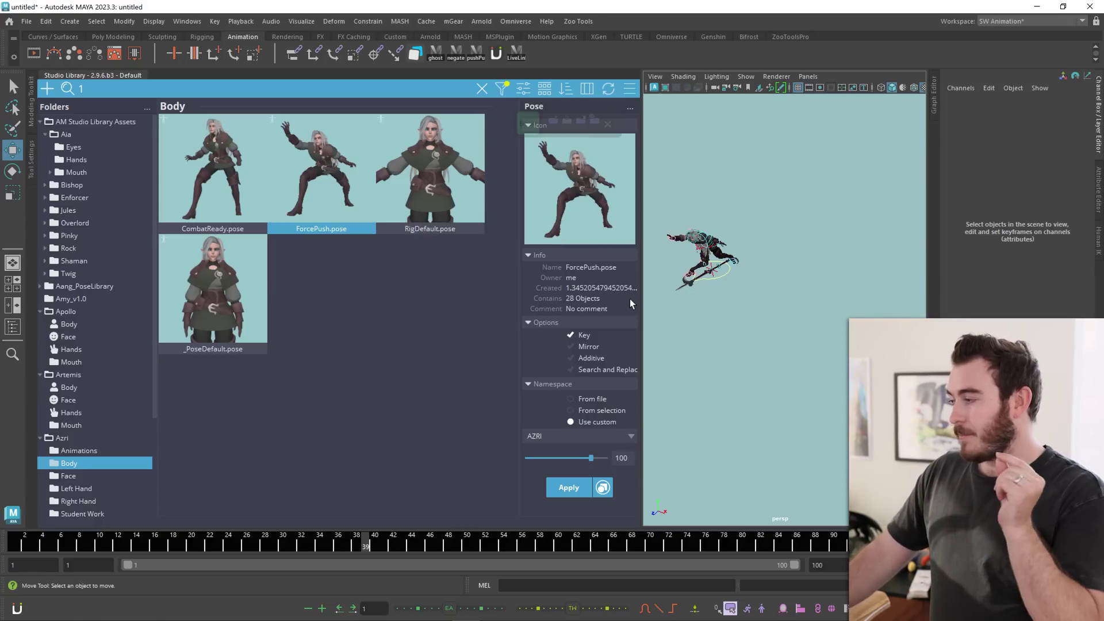
- Try moving the posed Azri towards the camera with the world control, undo the move and clear the selection
left_click(720, 279)
left_click_drag(711, 306, 770, 409)
key("ctrl+z")
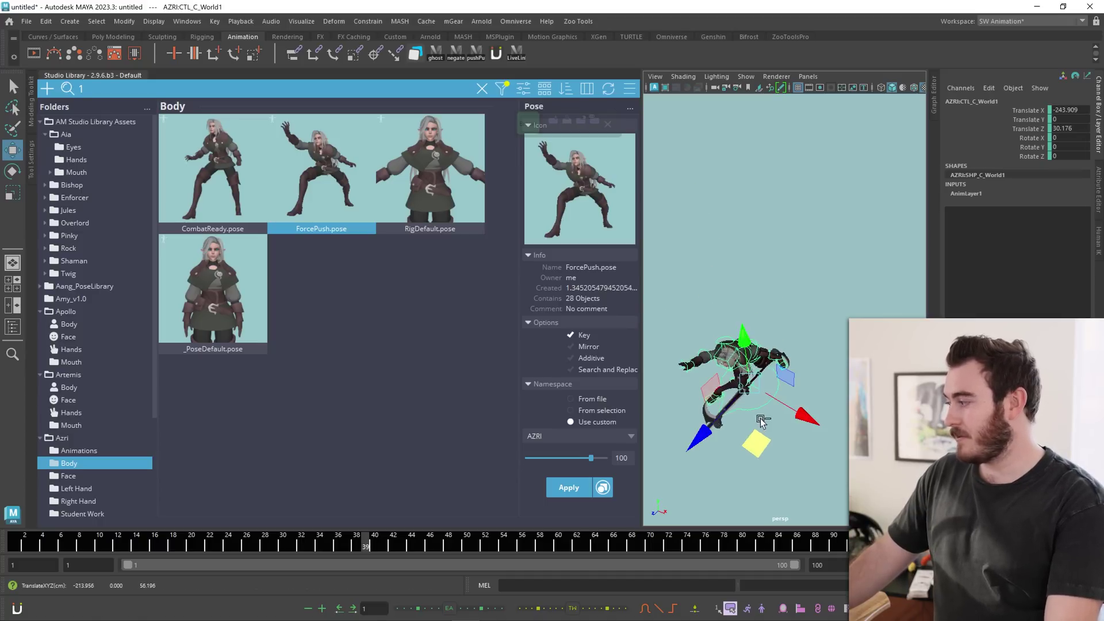
key("q")
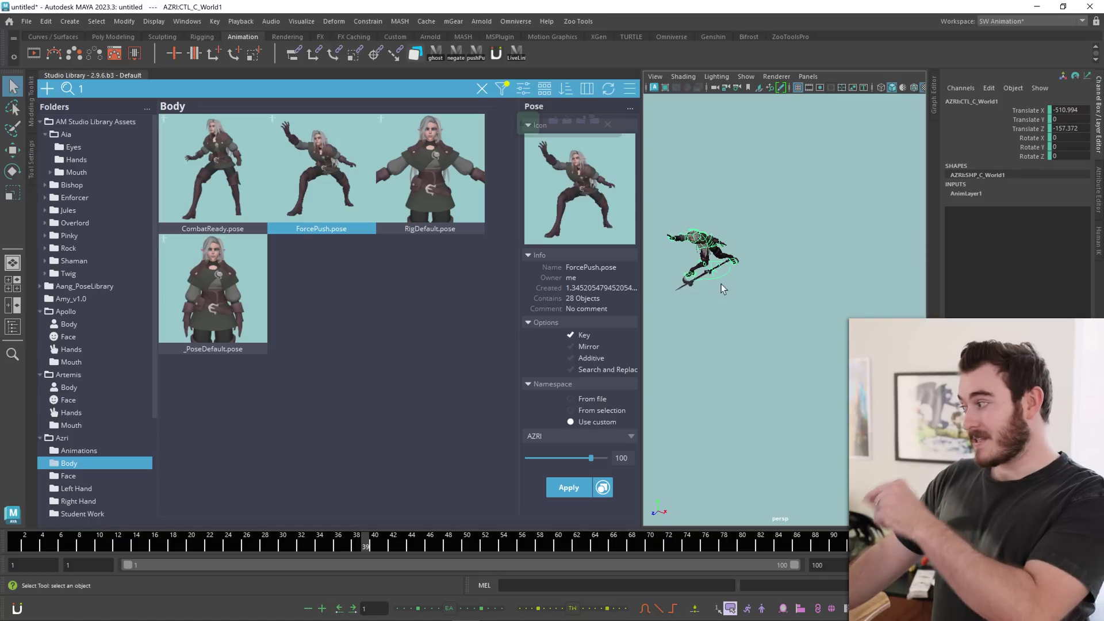
left_click(742, 282)
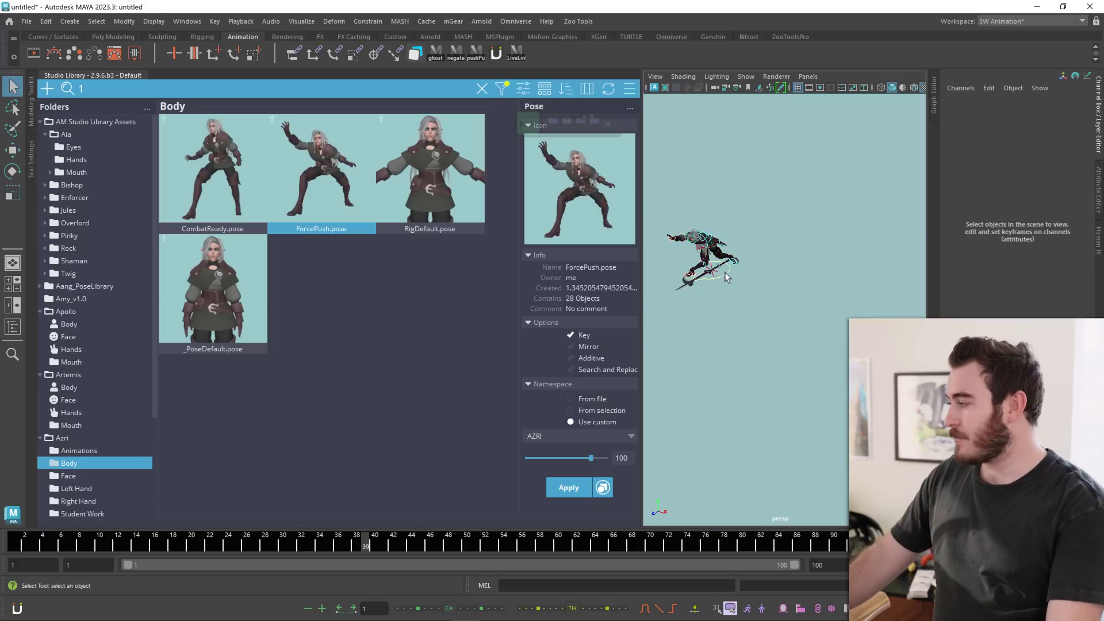
- Move the ForcePush-posed Azri towards the camera with the world control
left_click(719, 271)
key("w")
left_click_drag(711, 296, 753, 425)
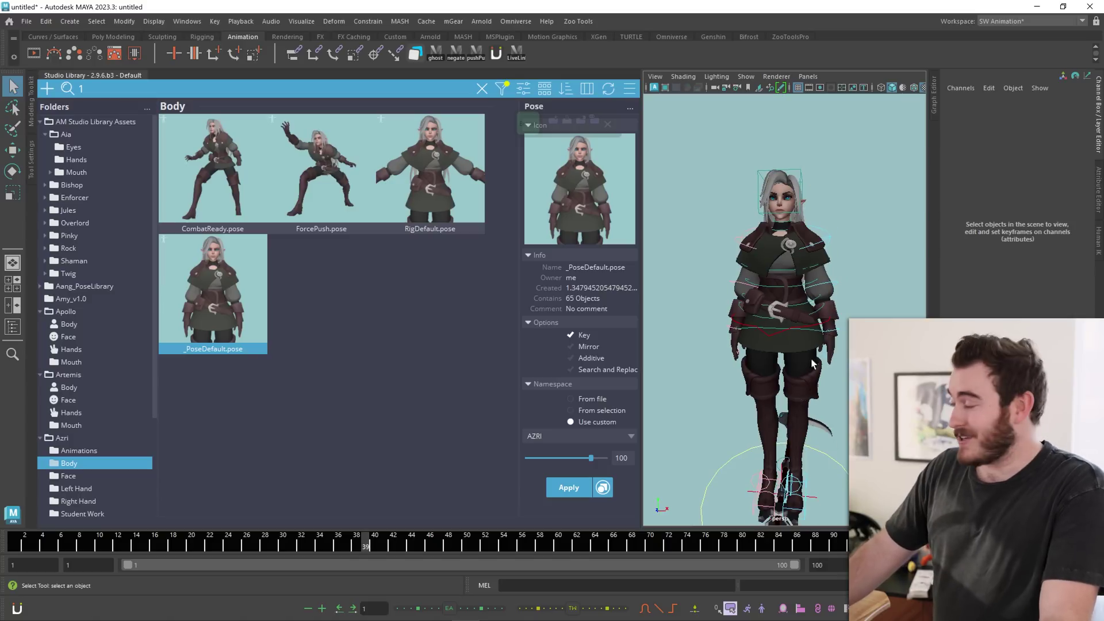
- Tilt Azri's head by rotating the head control to about 11.8 in X, 8.9 in Y and 16.9 in Z
scroll(812, 363, "up", 5)
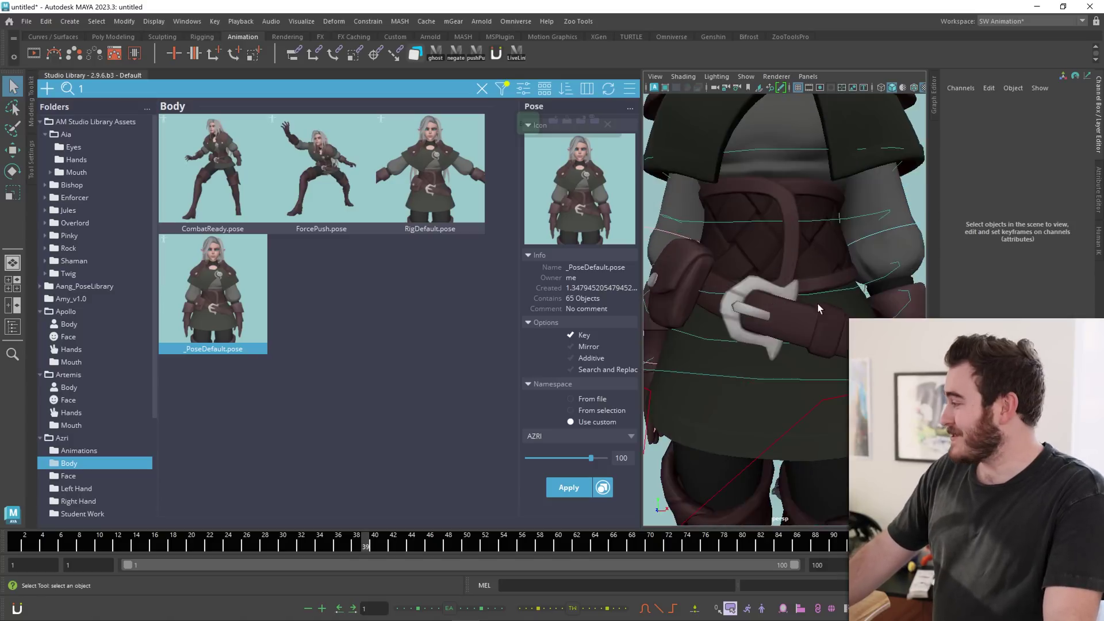
scroll(817, 333, "down", 3)
scroll(823, 301, "up", 1)
left_click_drag(839, 215, 816, 233)
key("e")
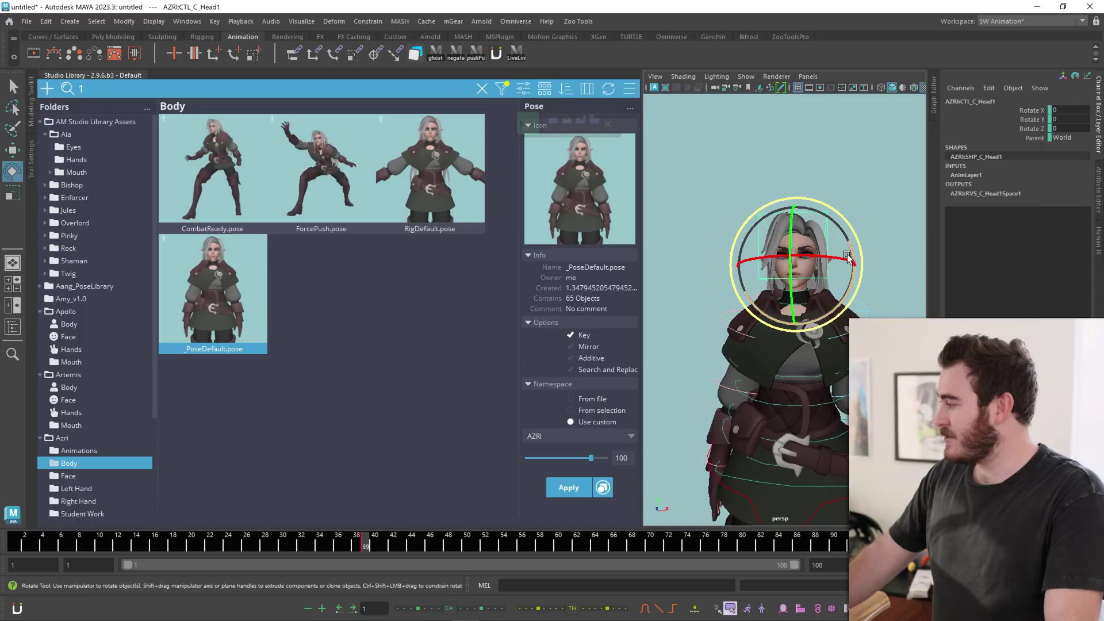
left_click_drag(820, 320, 792, 324)
key("q")
key("ctrl+z")
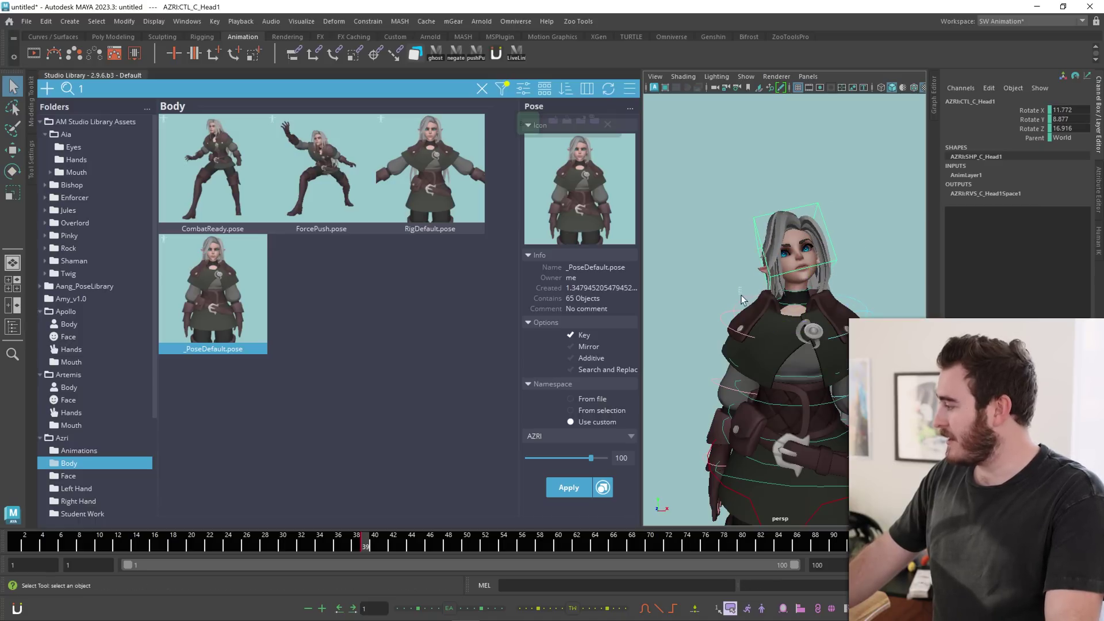
- Rotate Azri's right clavicle control to about -5.9 in X, -3.3 in Y and 39 in Z
left_click(817, 260)
key("e")
left_click_drag(818, 260, 839, 322)
key("q")
scroll(837, 353, "down", 3)
scroll(837, 354, "down", 3)
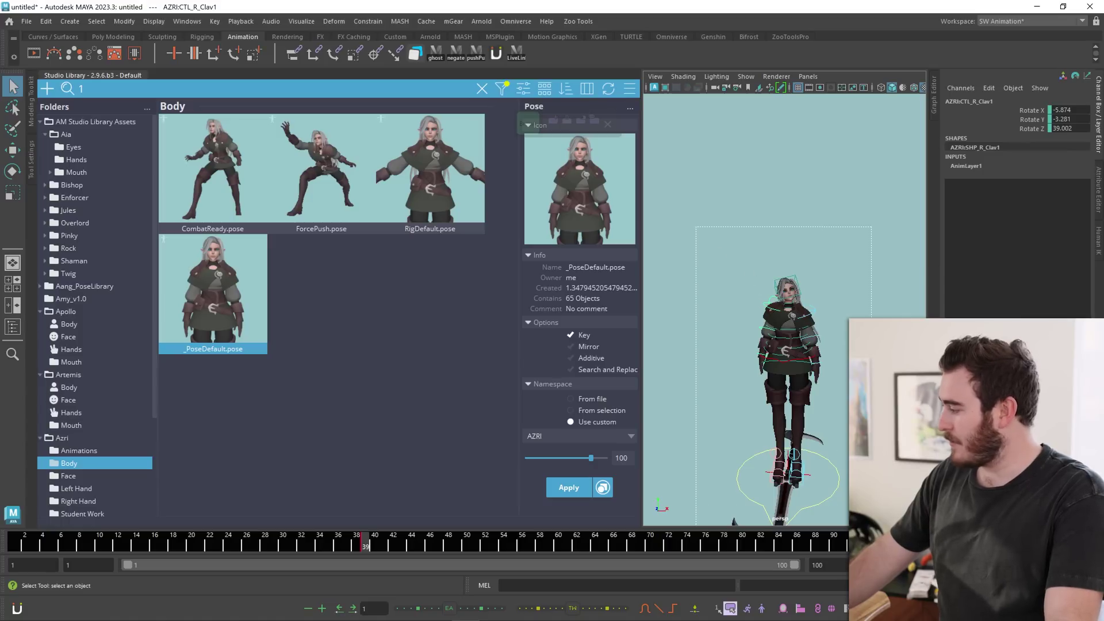
- Select Azri's body controls without the world control, start a new pose item and capture its thumbnail
left_click(837, 483)
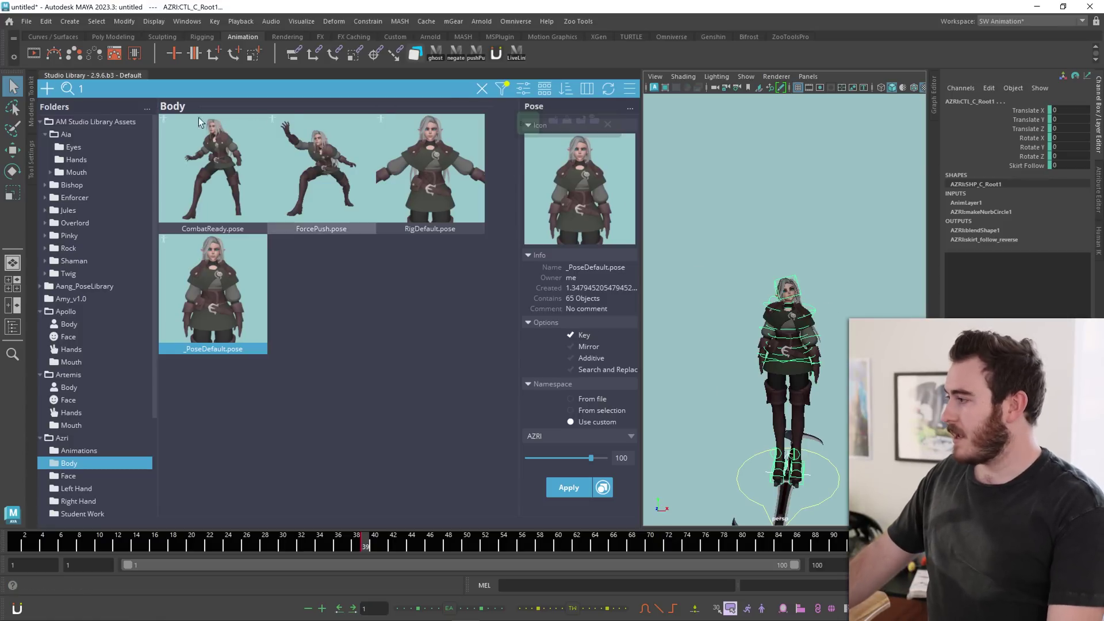
left_click(47, 88)
left_click(65, 119)
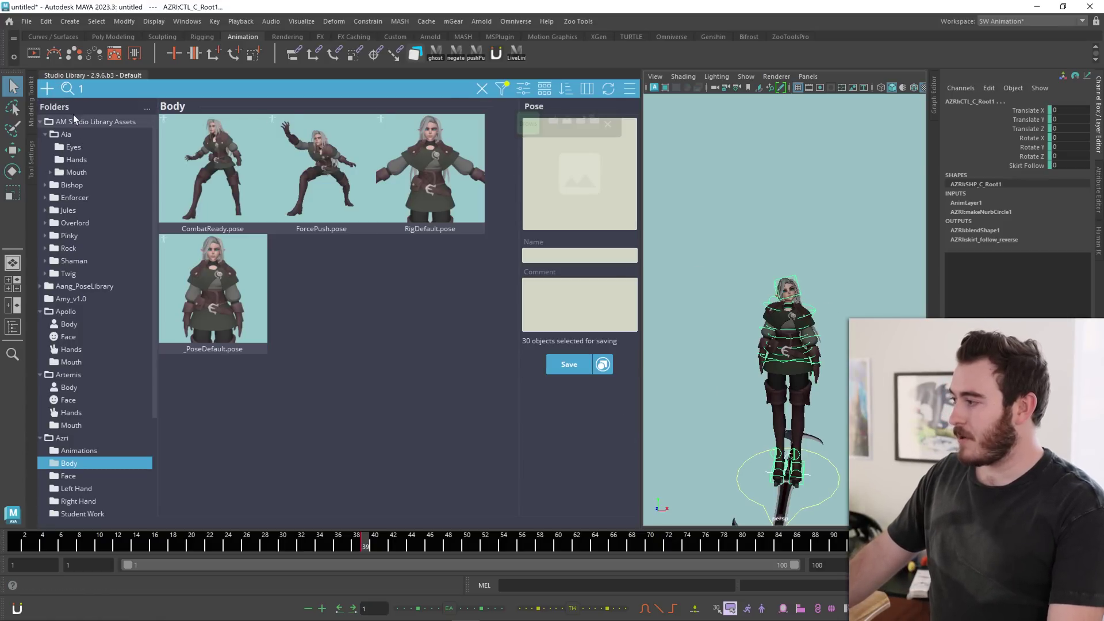
key("f")
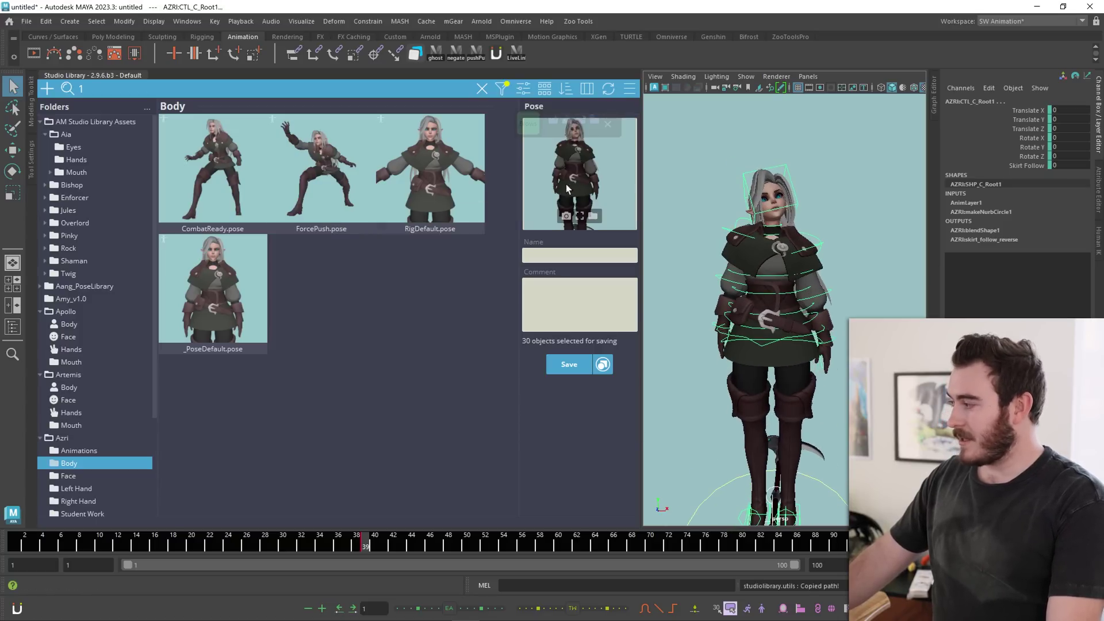
scroll(667, 217, "up", 5)
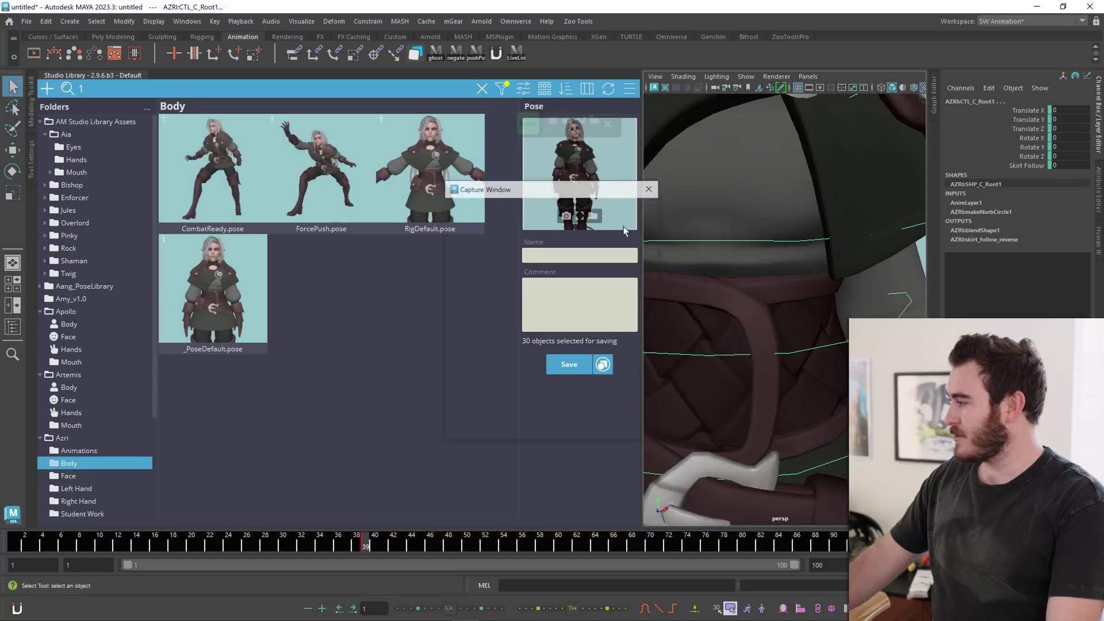
left_click(567, 216)
key("f")
left_click(585, 182)
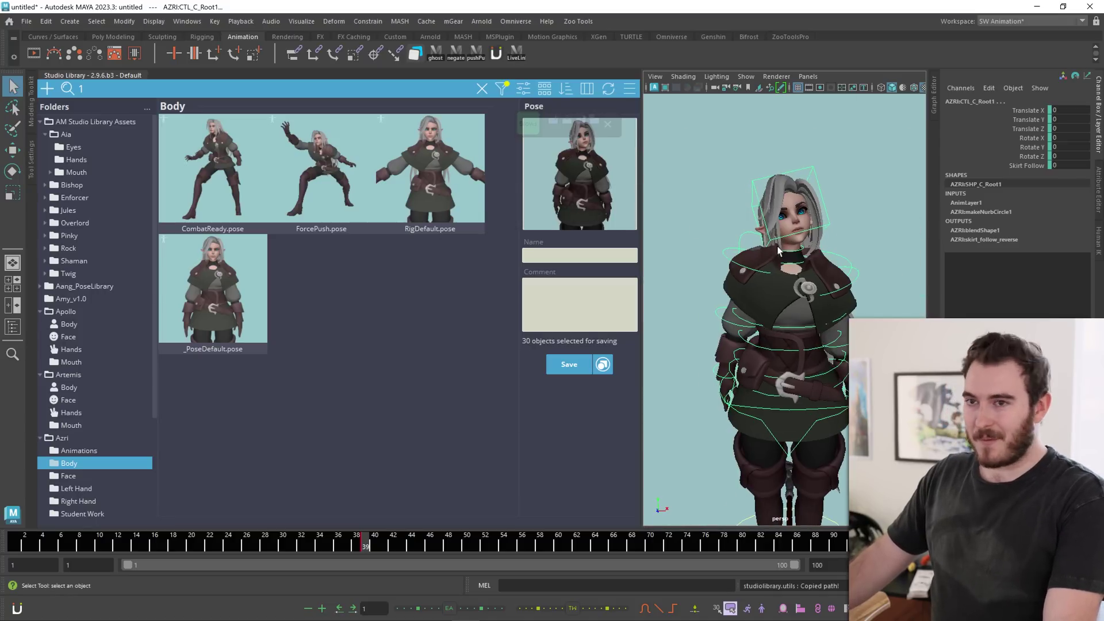
- Recapture the new pose's thumbnail at closer and wider framings, finishing with Azri's full body in view
scroll(778, 244, "up", 3)
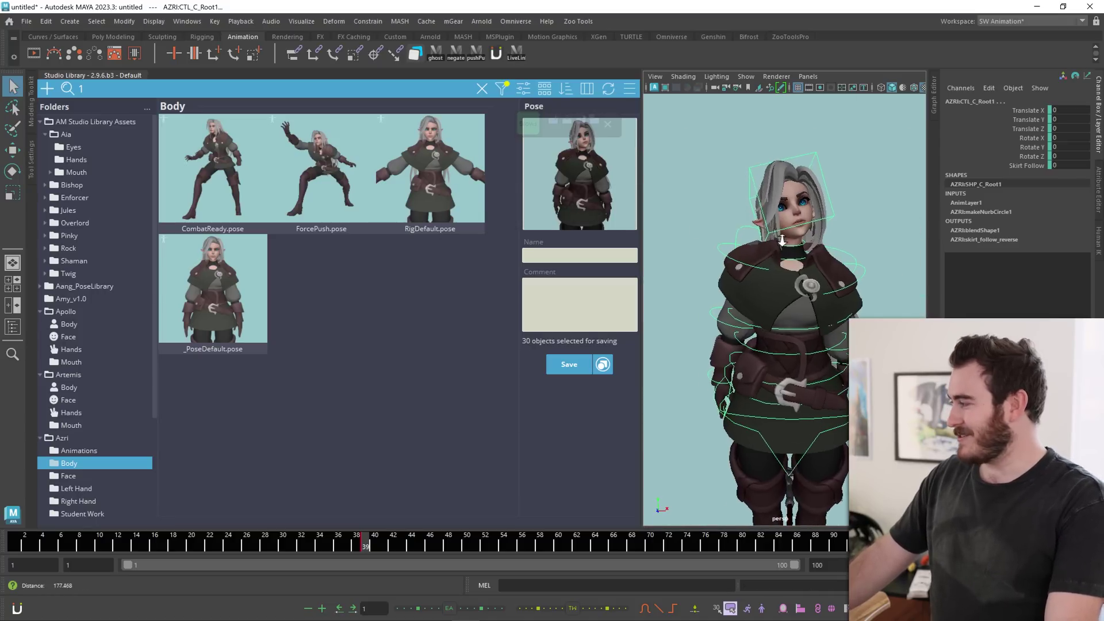
left_click(570, 173)
scroll(788, 244, "down", 5)
scroll(800, 232, "up", 4)
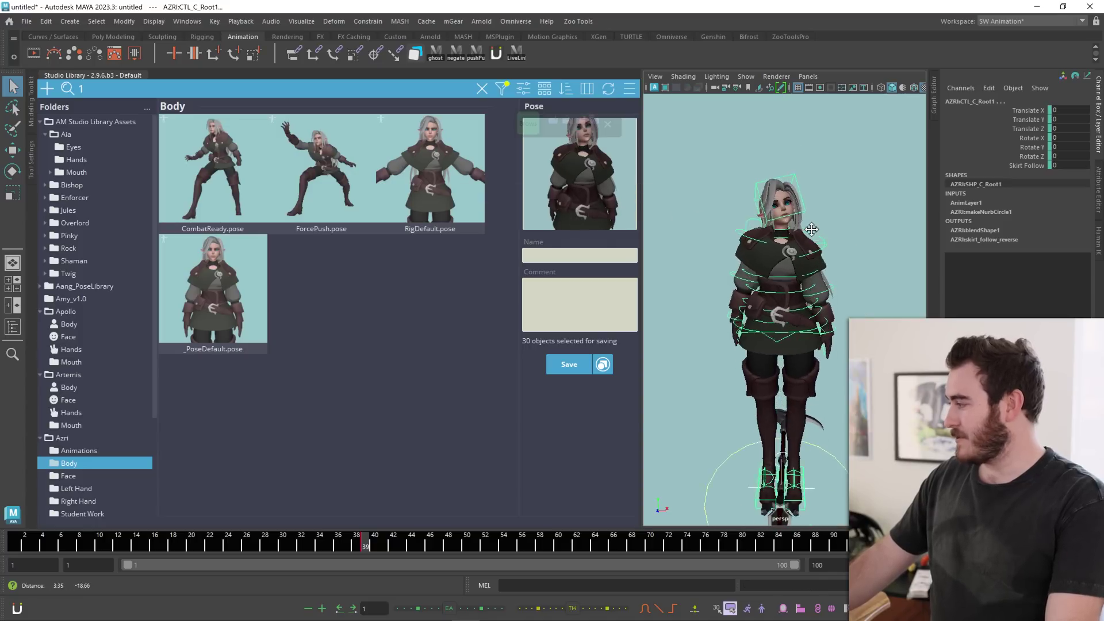
left_click(590, 180)
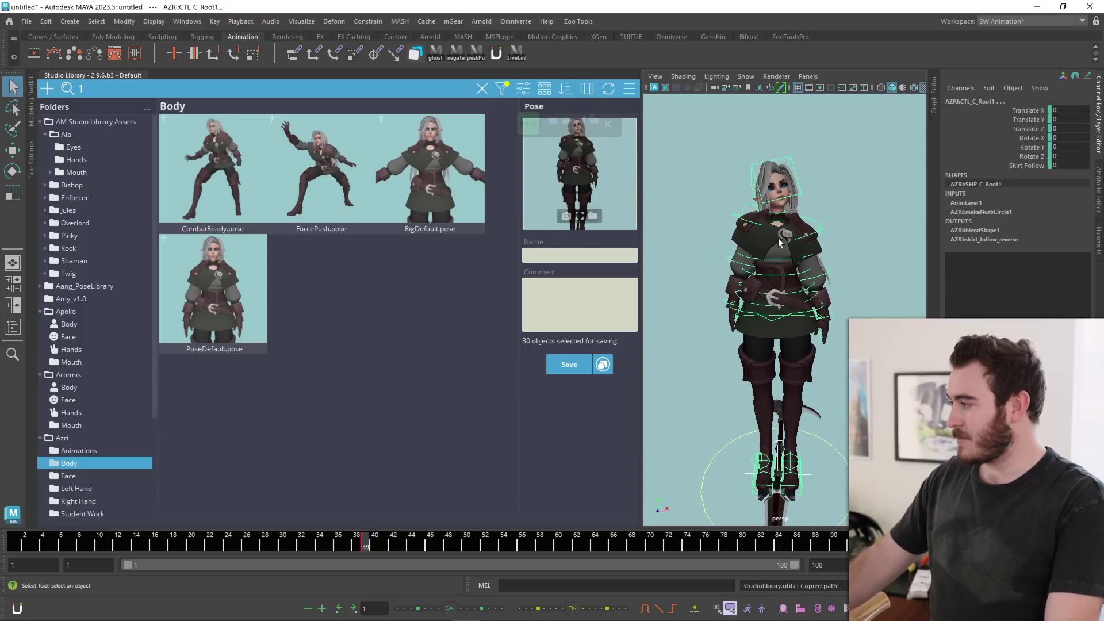
scroll(723, 228, "down", 2)
- Name the new pose HeadTilt and save it in Azri's Body folder
left_click(633, 259)
type("Head")
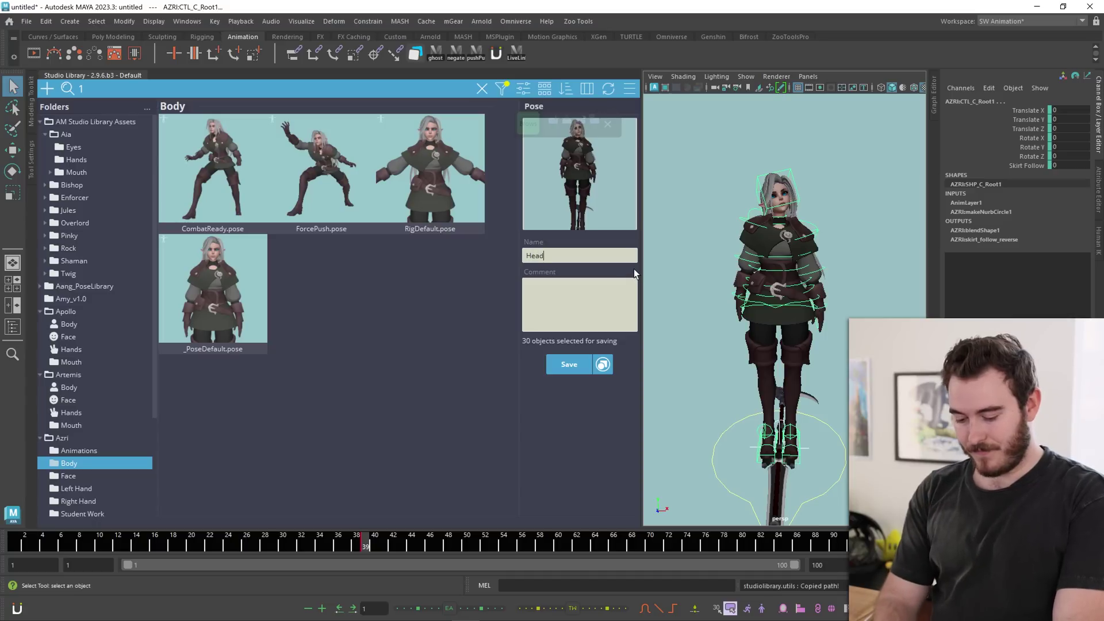
type("Tilt")
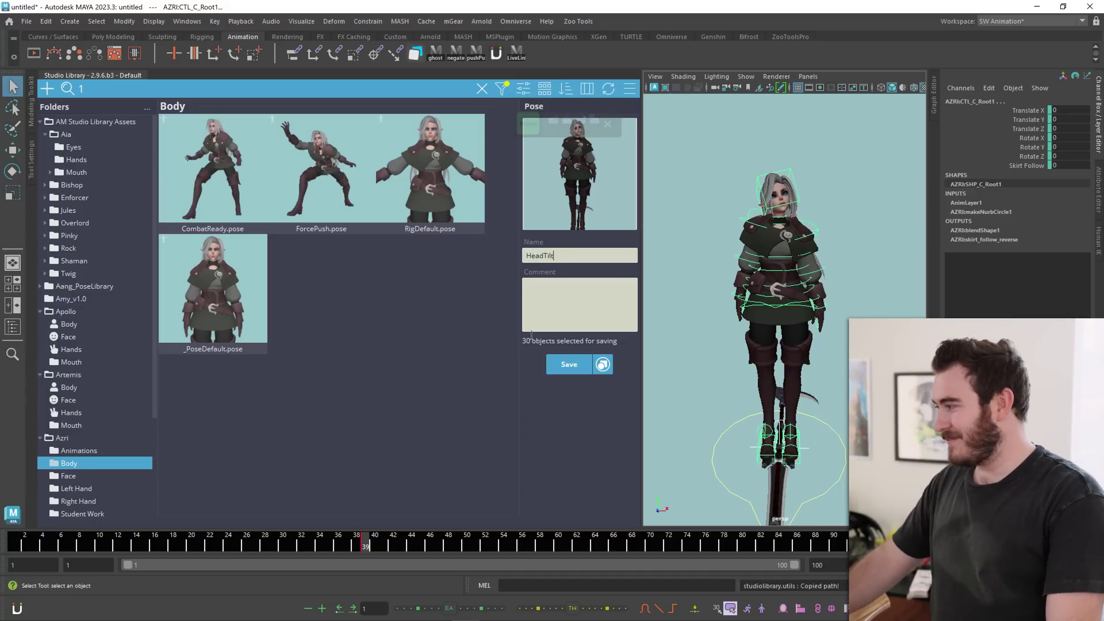
left_click(570, 365)
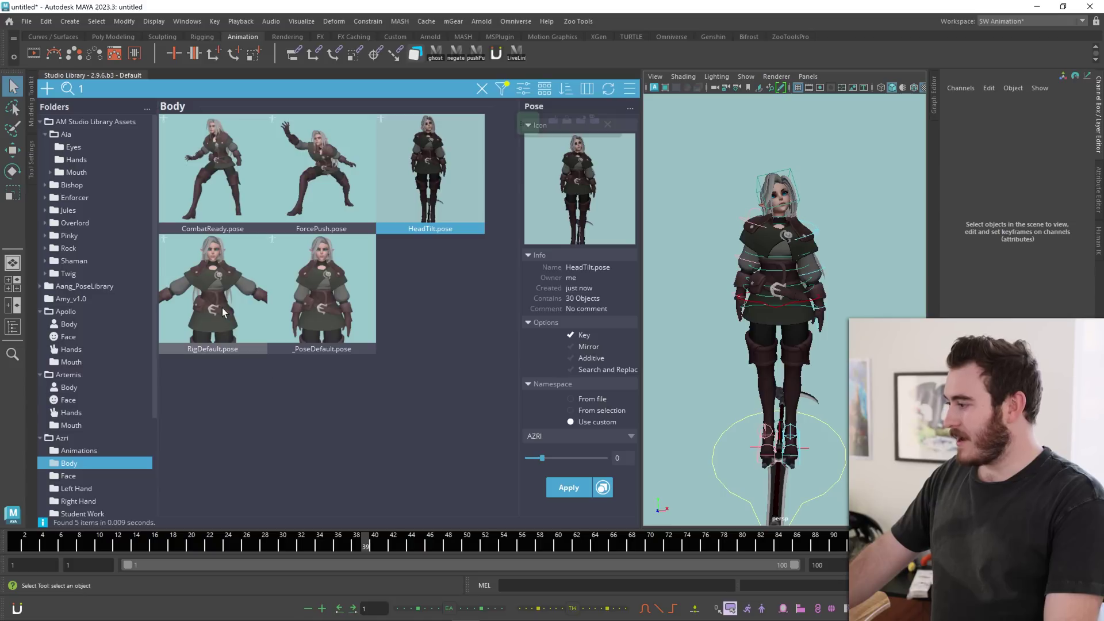
- Alternate Azri between the RigDefault, _PoseDefault and HeadTilt poses, finishing with HeadTilt blended in at 84% over RigDefault
double_click(214, 292)
double_click(313, 309)
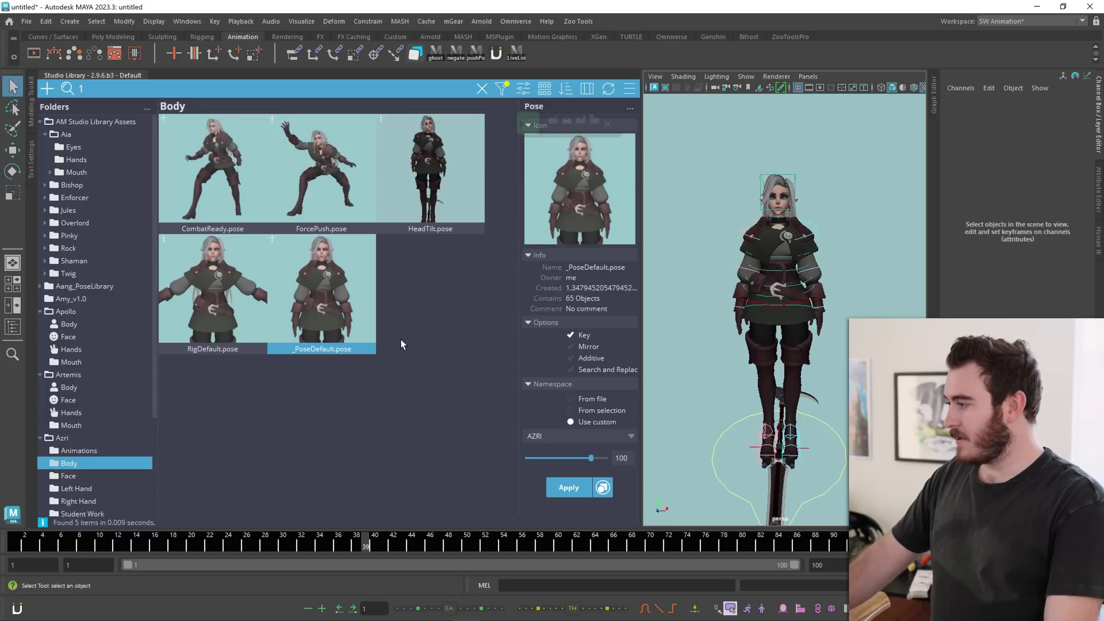
double_click(437, 174)
double_click(193, 287)
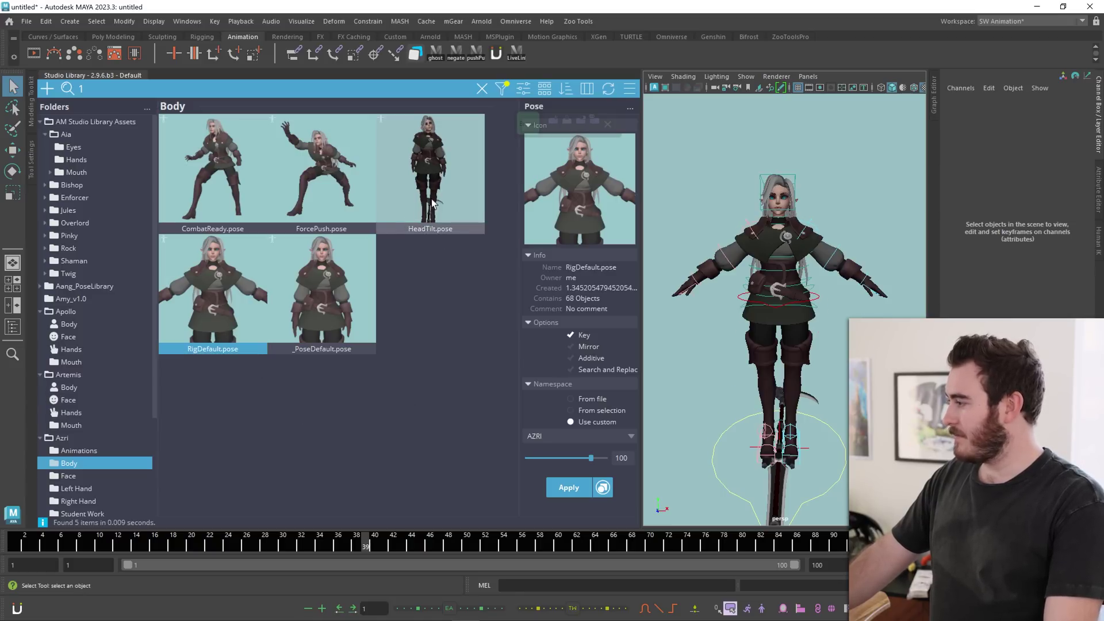
left_click(444, 197)
left_click_drag(541, 458, 582, 459)
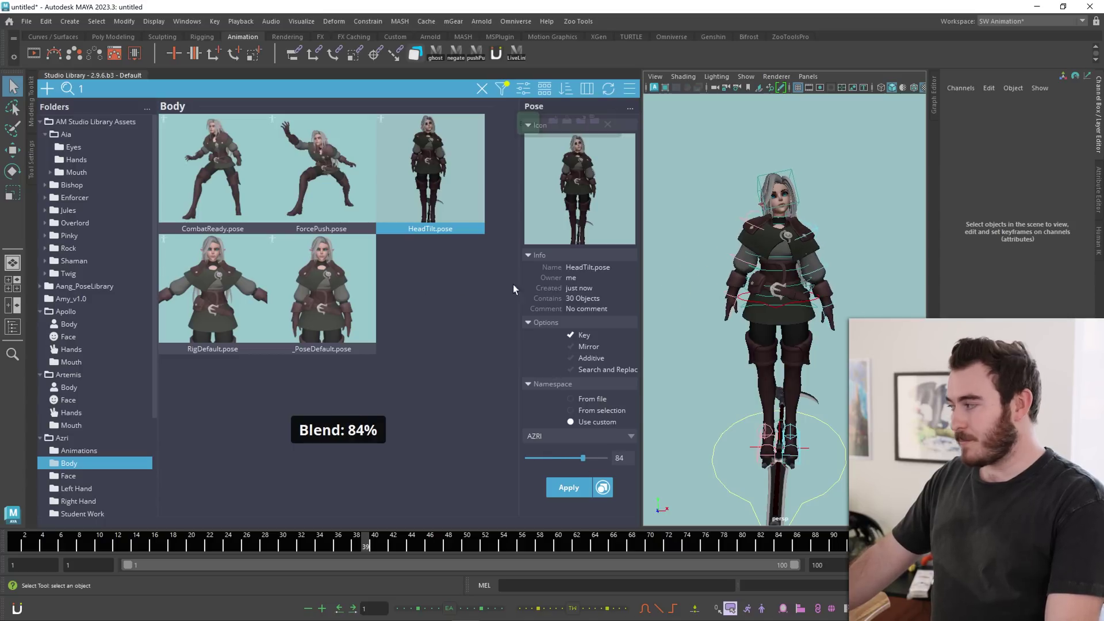
- Start a new animation item from all of Azri's controls, capture its thumbnail over frames 1 to 100 and abandon the item
scroll(825, 248, "down", 2)
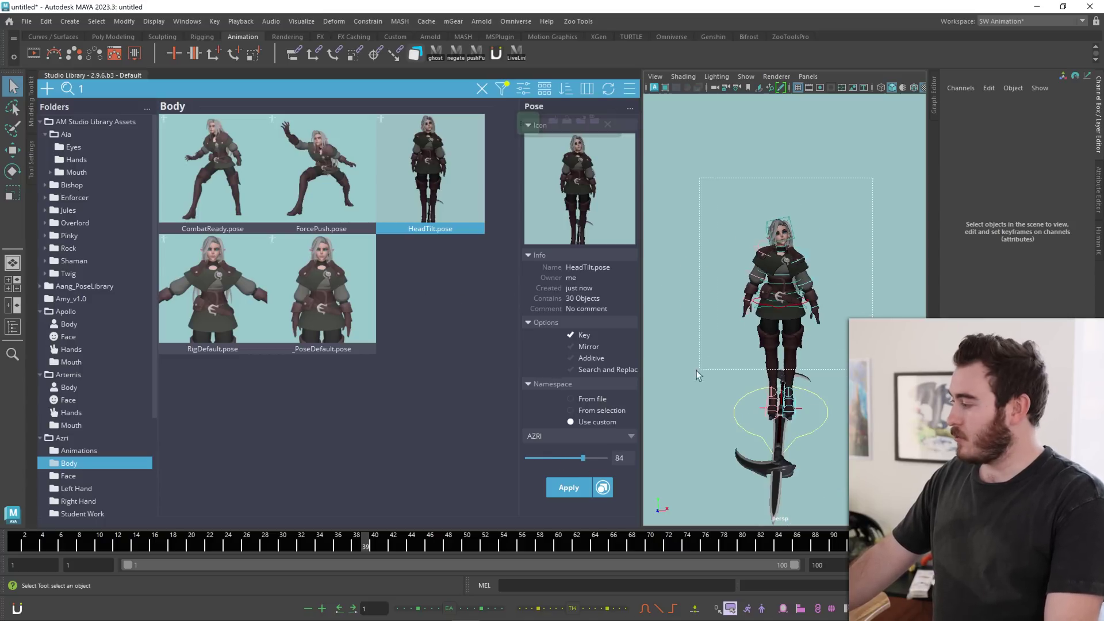
left_click_drag(671, 412, 672, 411)
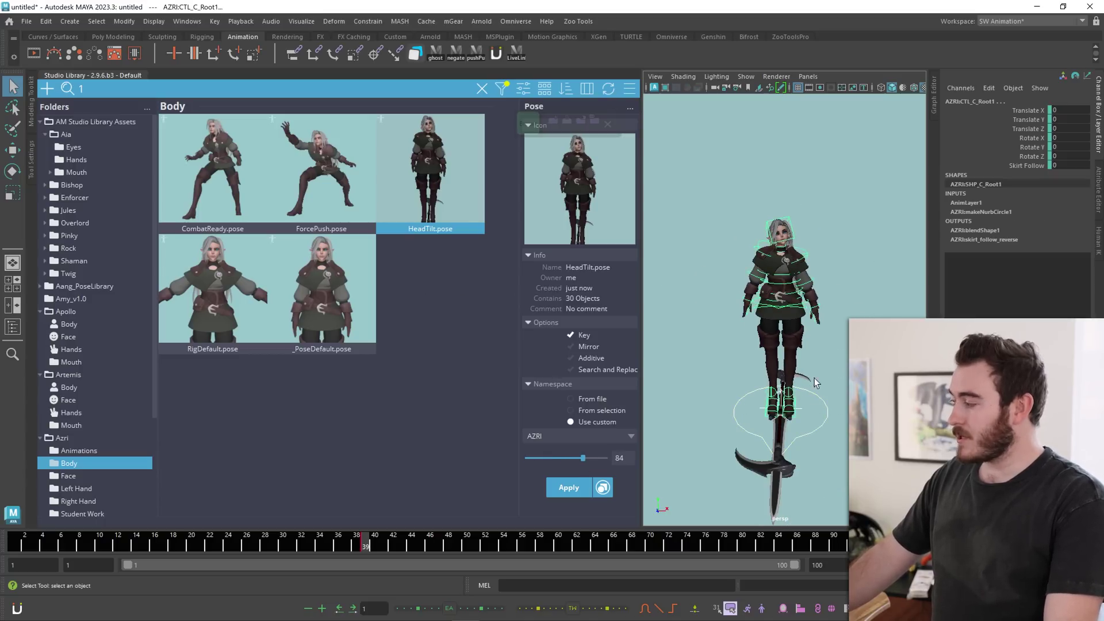
left_click(809, 344)
key("ctrl+z")
left_click(48, 88)
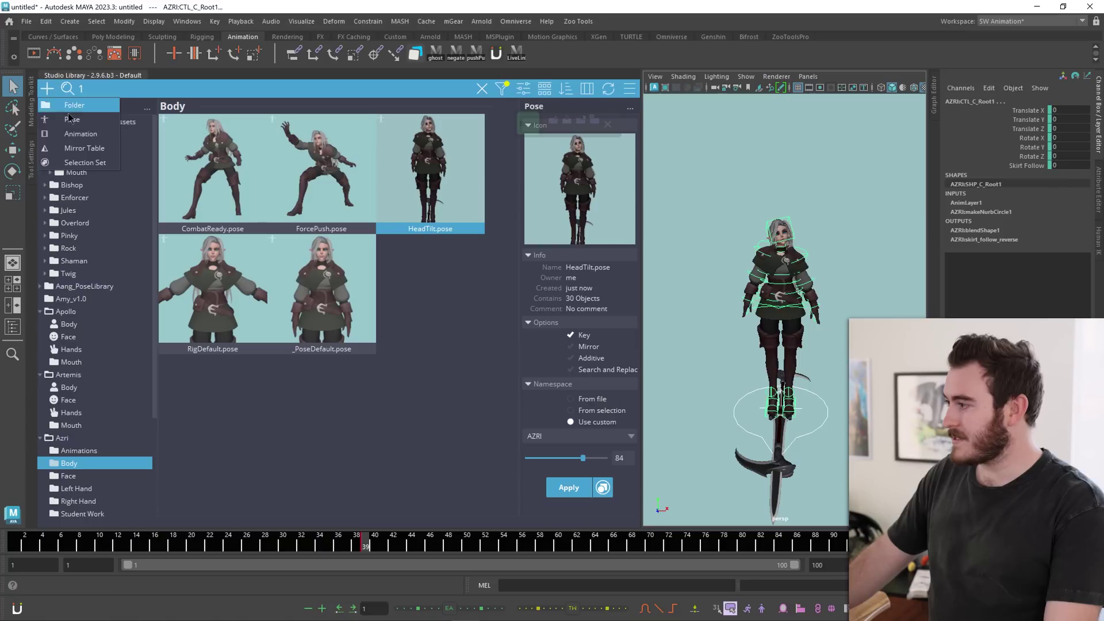
left_click(66, 121)
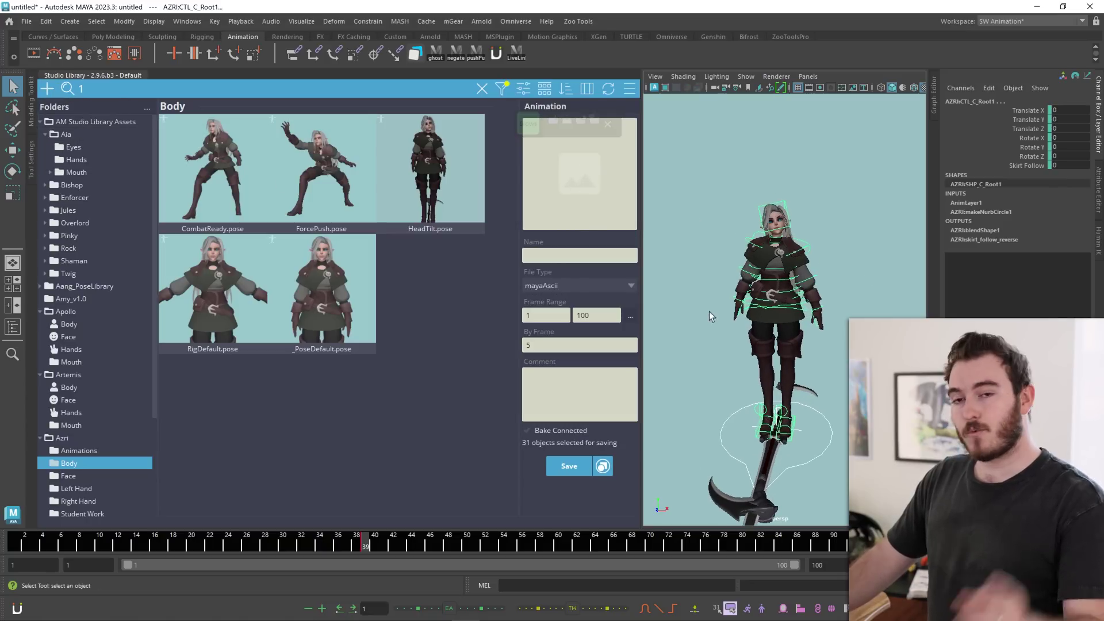
left_click(578, 175)
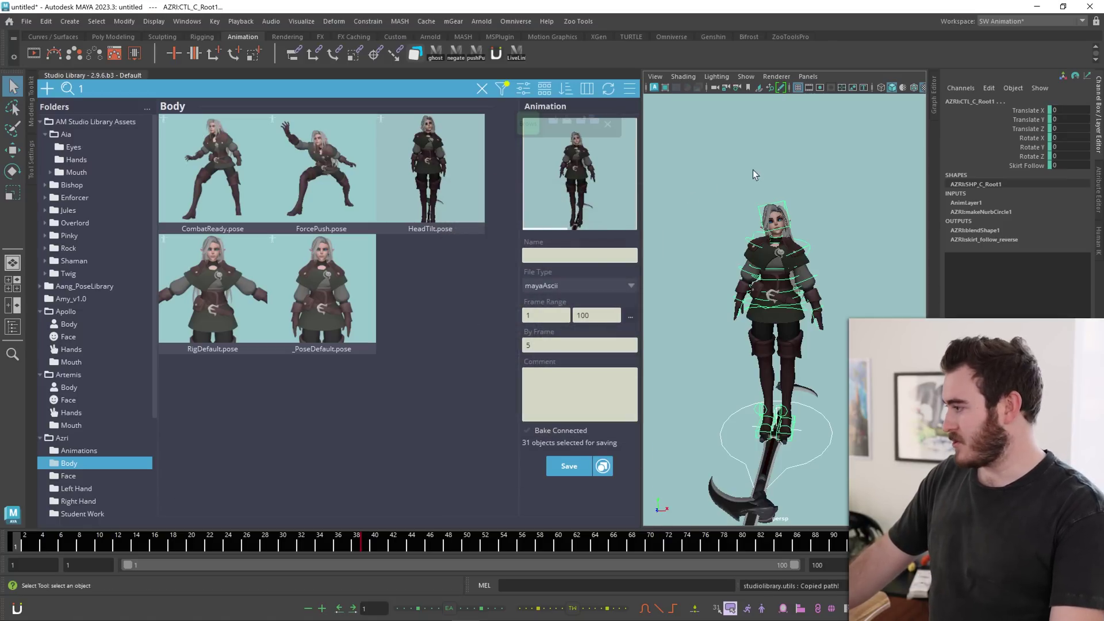
left_click(753, 179)
- Apply the Walk Cycle animation from Azri's Animations folder and scrub the timeline to frame 12
left_click(78, 450)
double_click(321, 173)
left_click(24, 547)
left_click_drag(63, 553, 117, 550)
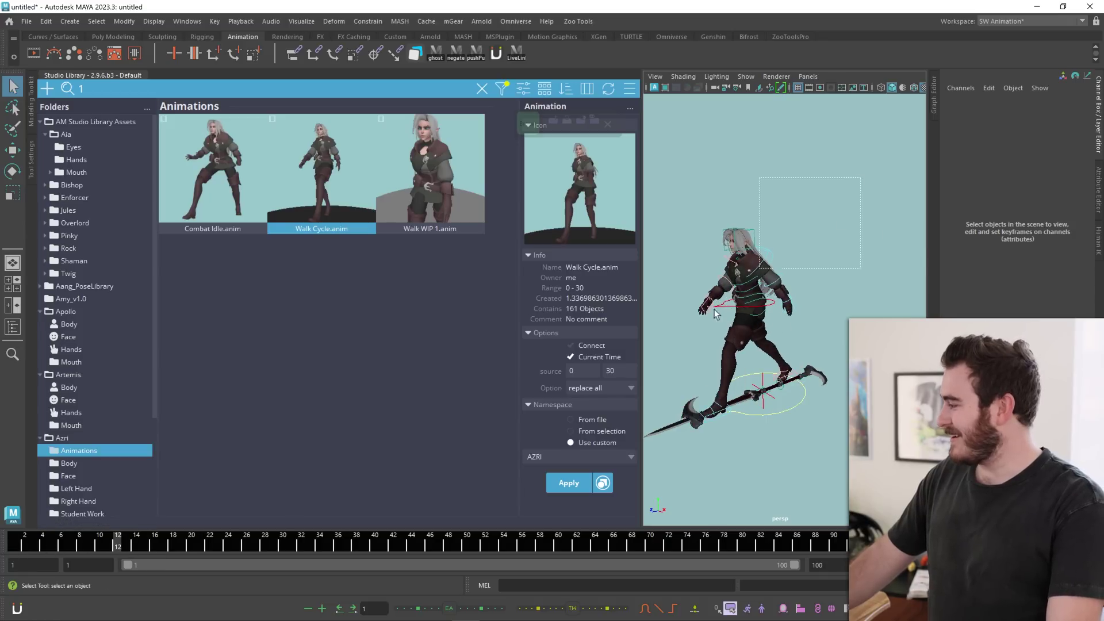
- Select all of Azri's controls, start a new animation item for frames 2 to 29 and capture its thumbnail sequence
left_click(804, 392)
left_click(47, 88)
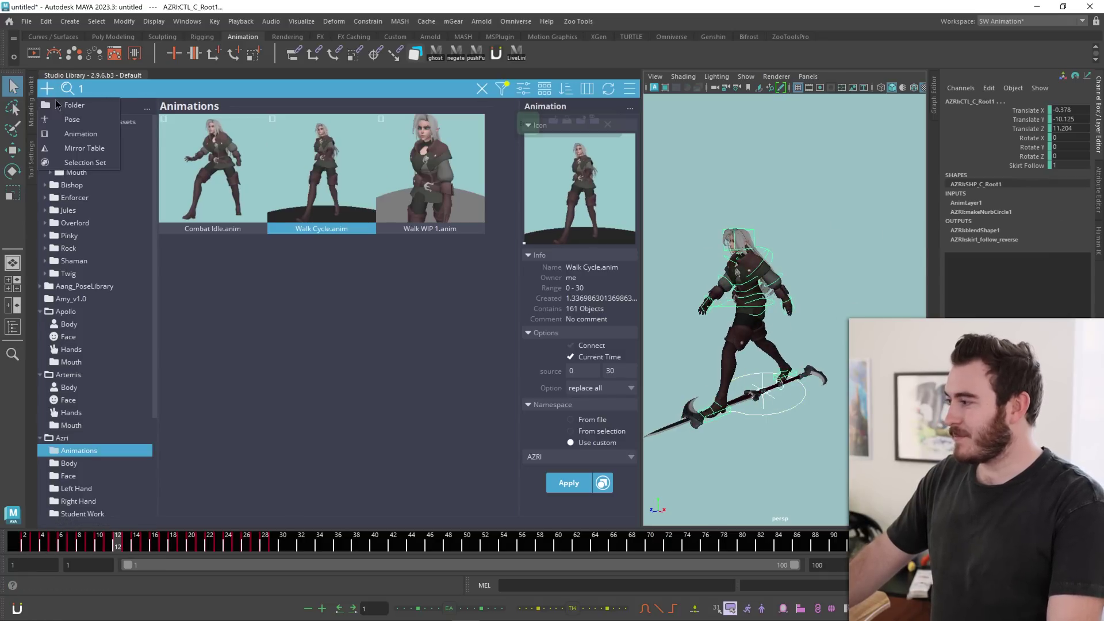
left_click(81, 133)
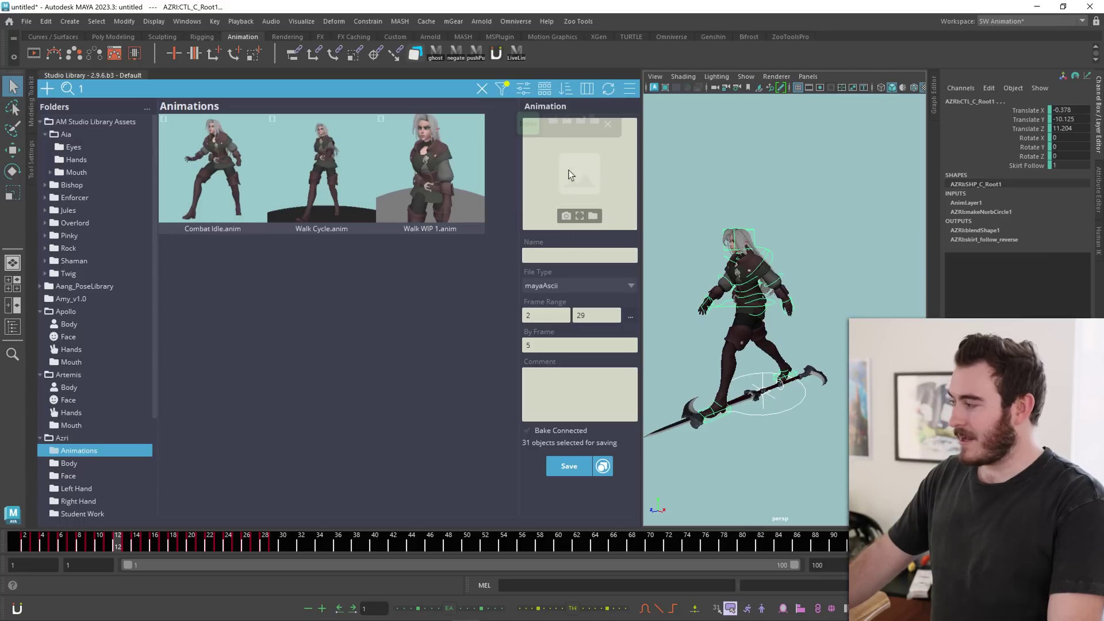
left_click(566, 216)
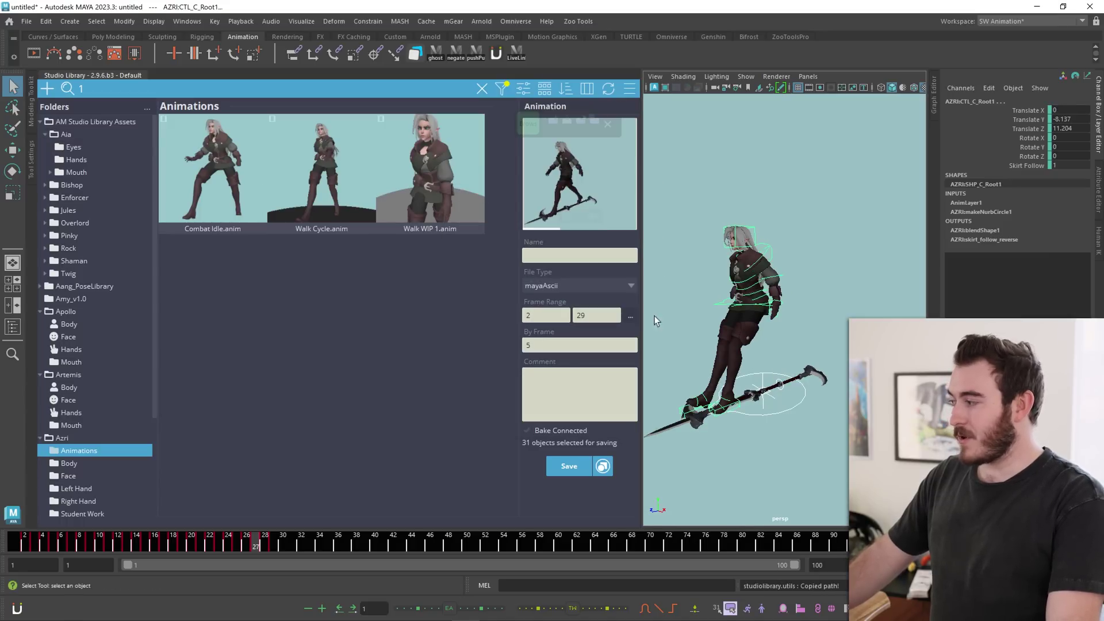
mouse_move(558, 201)
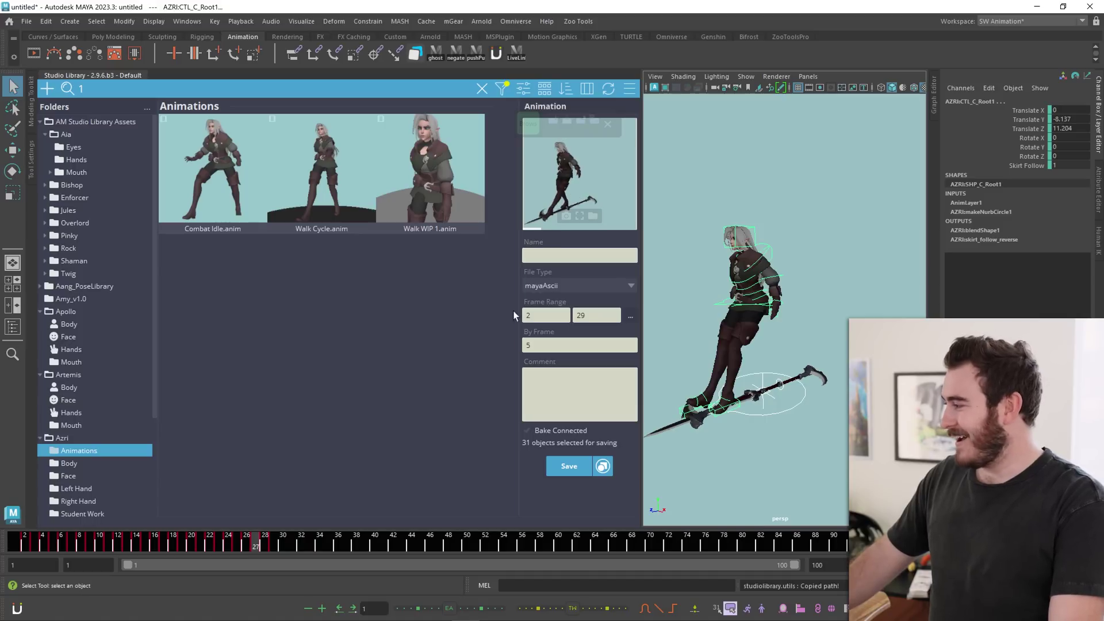
- Set the animation item's By Frame value to 1 and recapture the thumbnail sequence
double_click(534, 345)
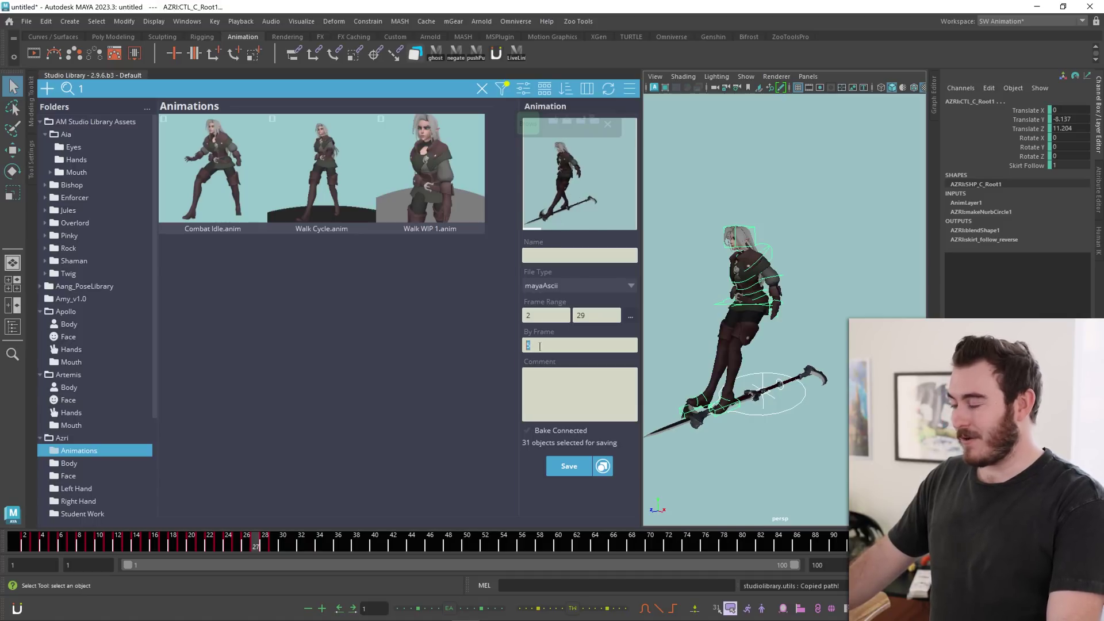
left_click(538, 350)
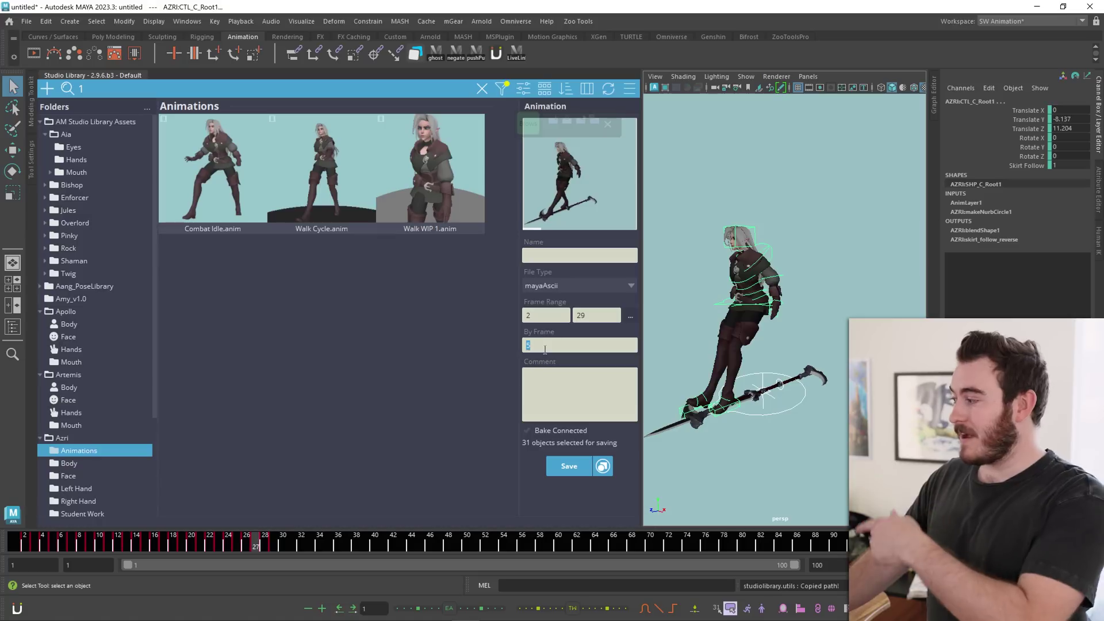
type("12")
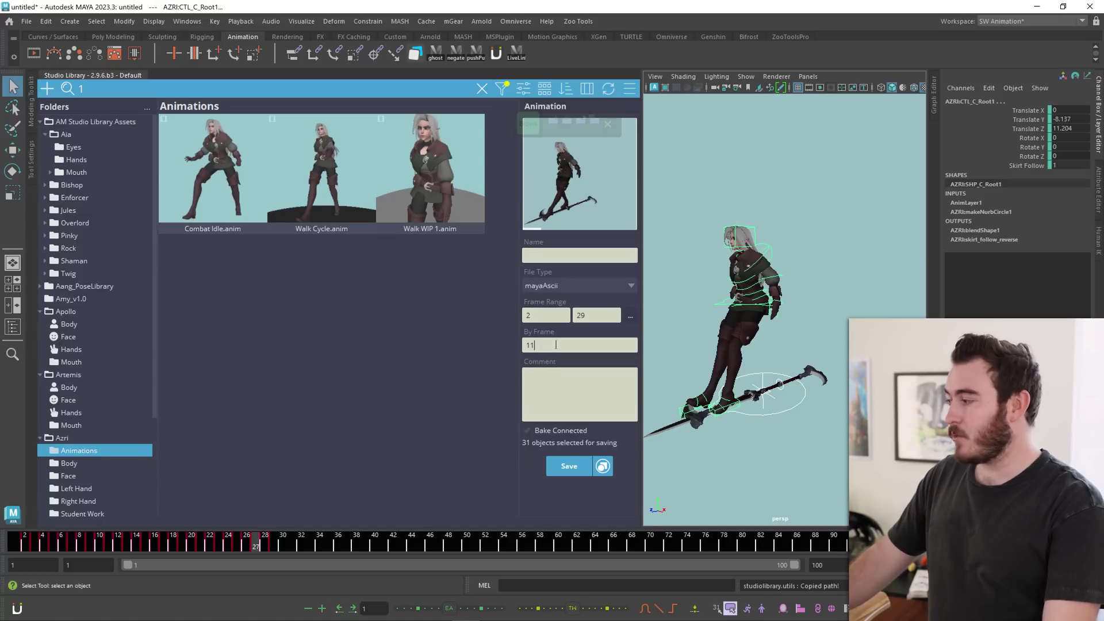
left_click(566, 216)
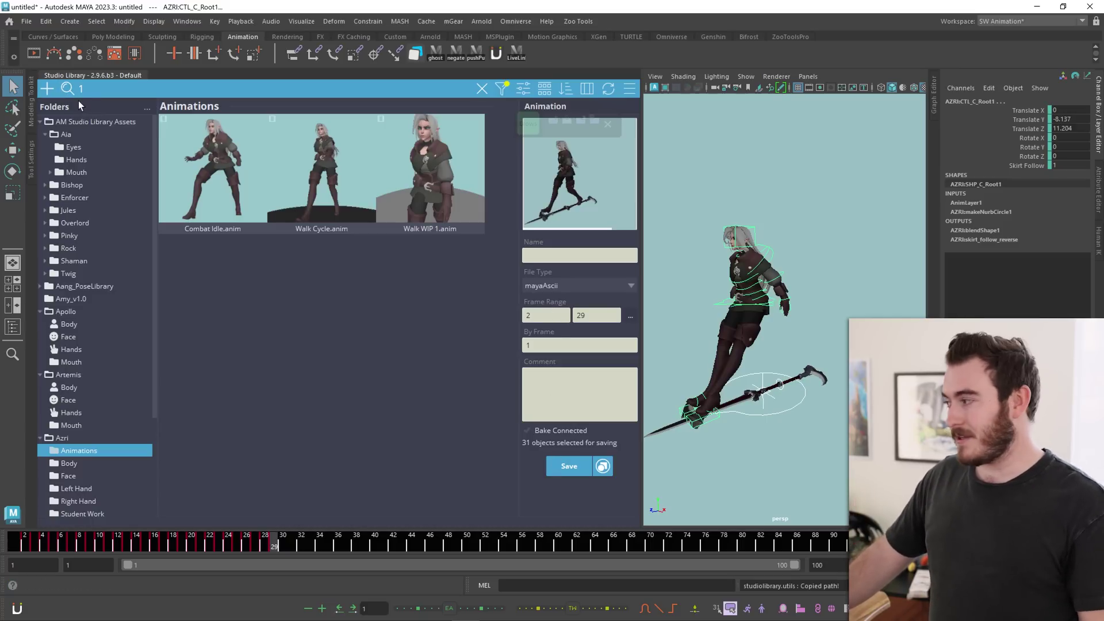
- Inspect the details of the saved Walk WIP 1 animation
left_click(431, 172)
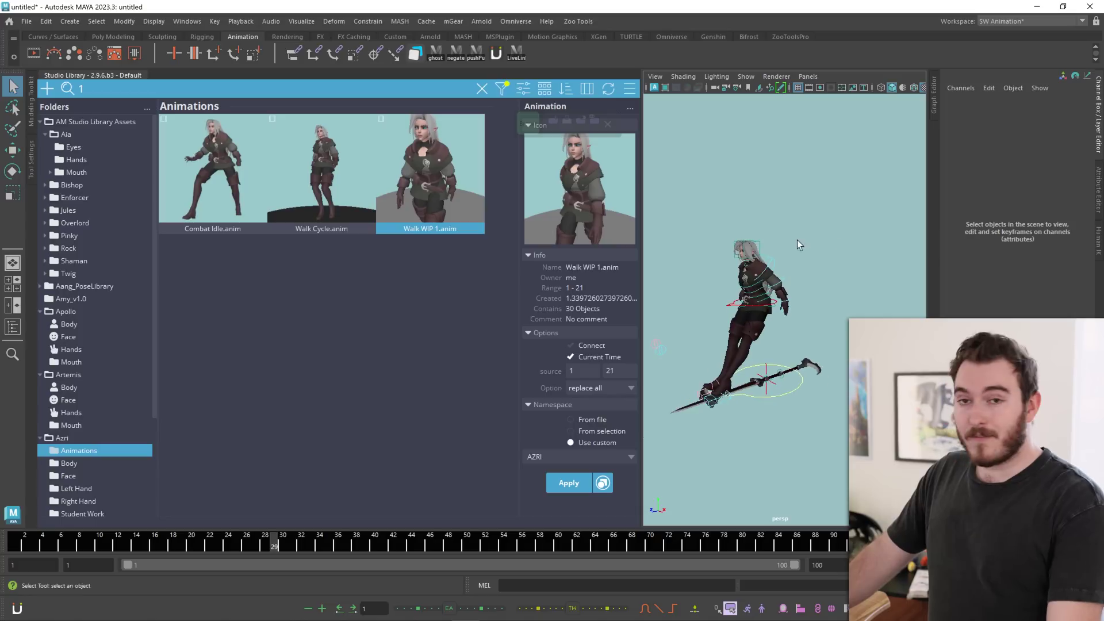
left_click(583, 309)
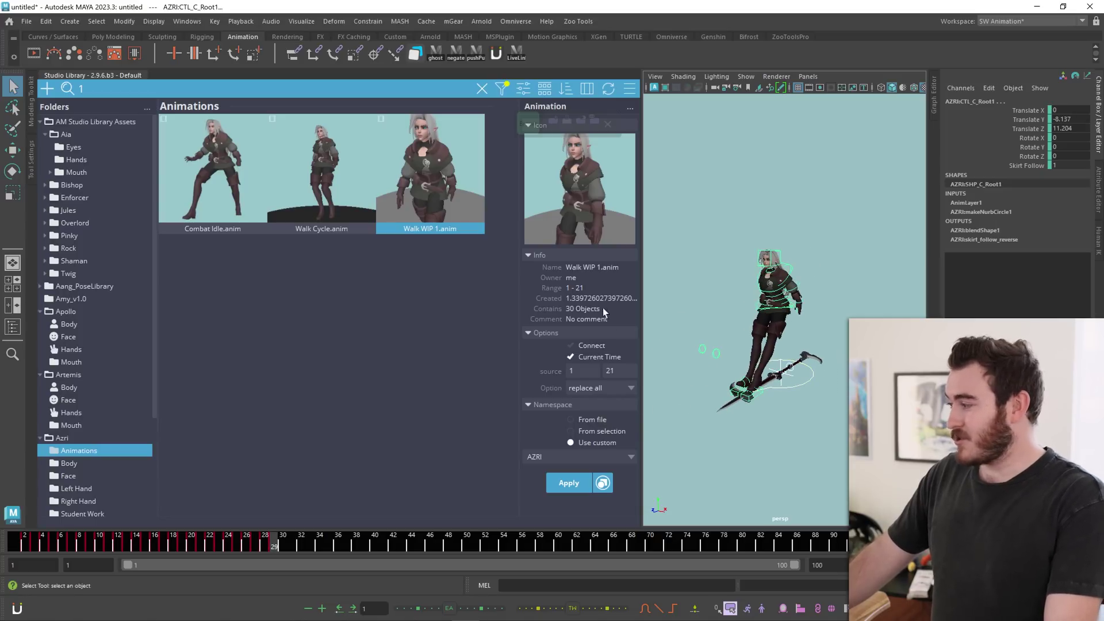